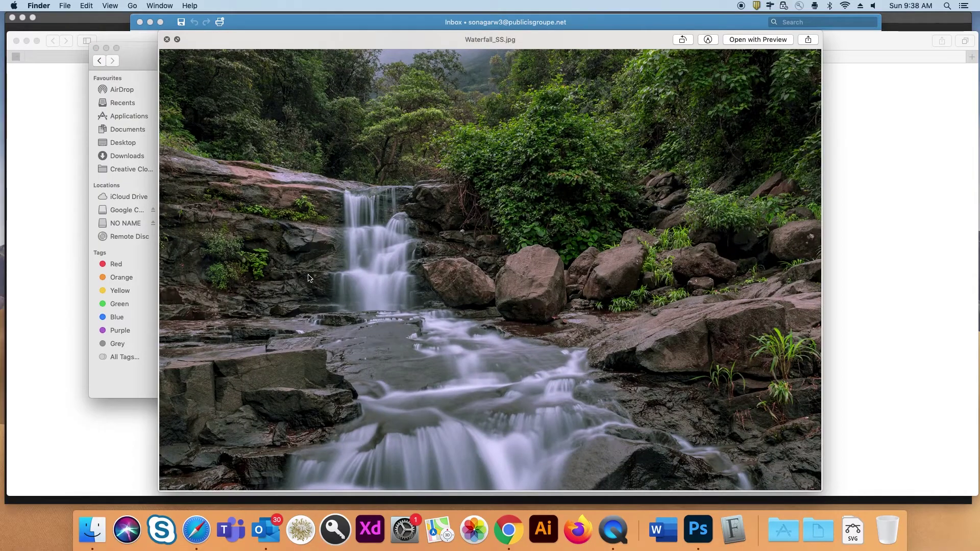
# Step: Browse Quick Look previews of MTDC_hills_vertical.jpg, Malshej_Vertical.jpg and Malshej_NeedlePin.jpg
pyautogui.press('Left')
pyautogui.press('Left')
pyautogui.press('Up')
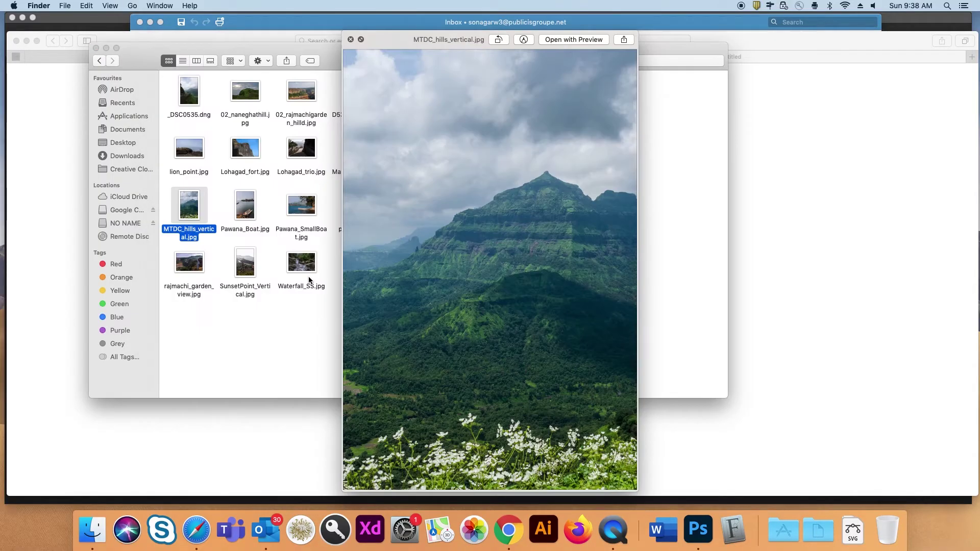
pyautogui.press('Right')
pyautogui.press('Right')
pyautogui.press('Right')
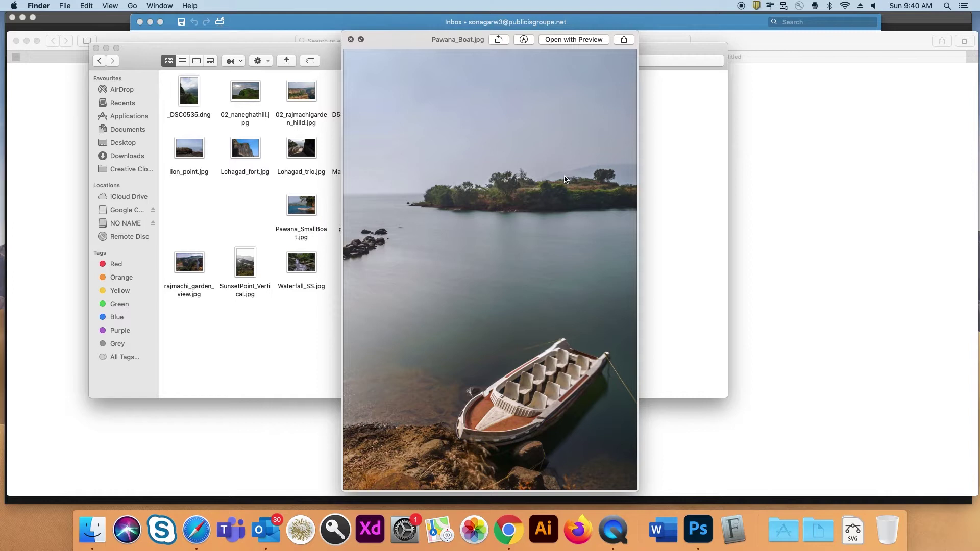
pyautogui.press('Up')
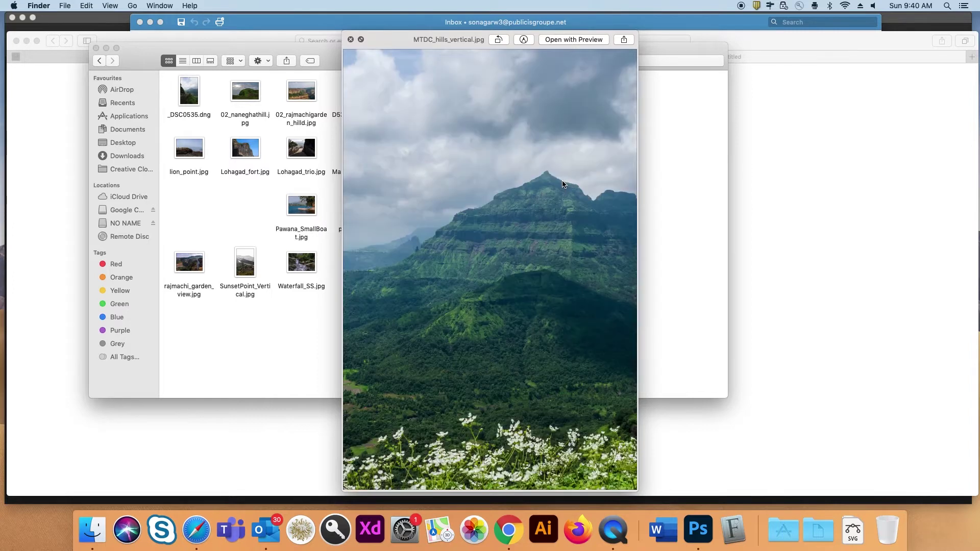
pyautogui.press('Left')
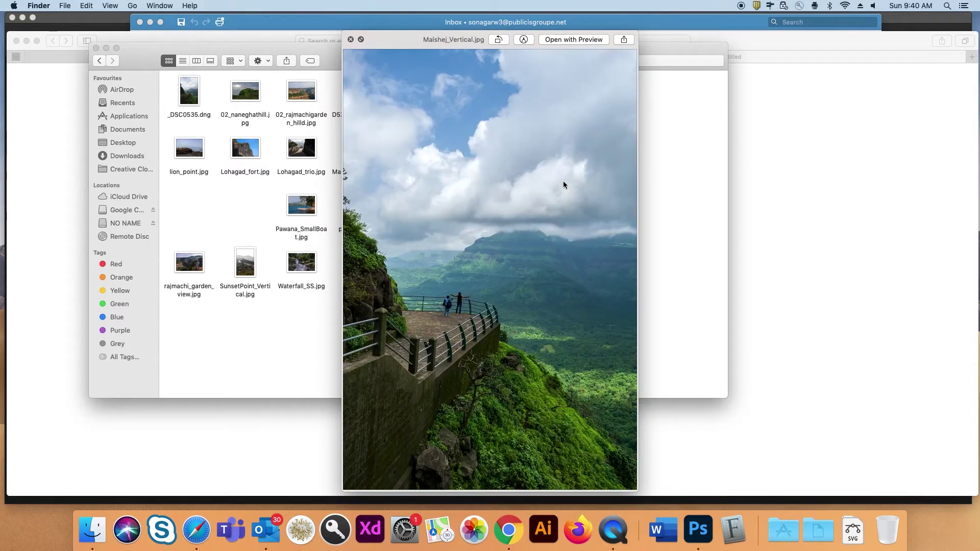
pyautogui.press('Left')
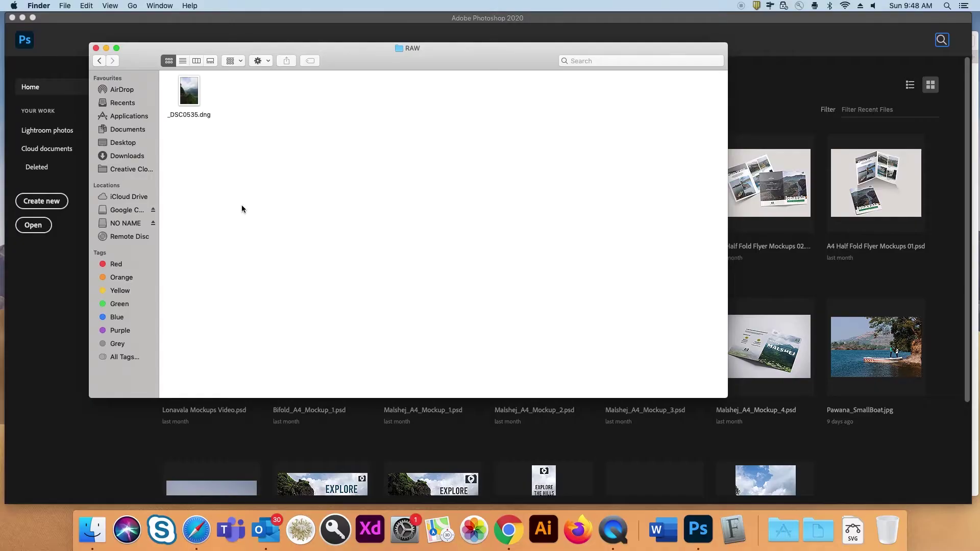
# Step: Load _DSC0535.dng into Camera Raw, expand the Curve panel and show the Workflow preferences
pyautogui.moveTo(192, 100); pyautogui.dragTo(623, 437)
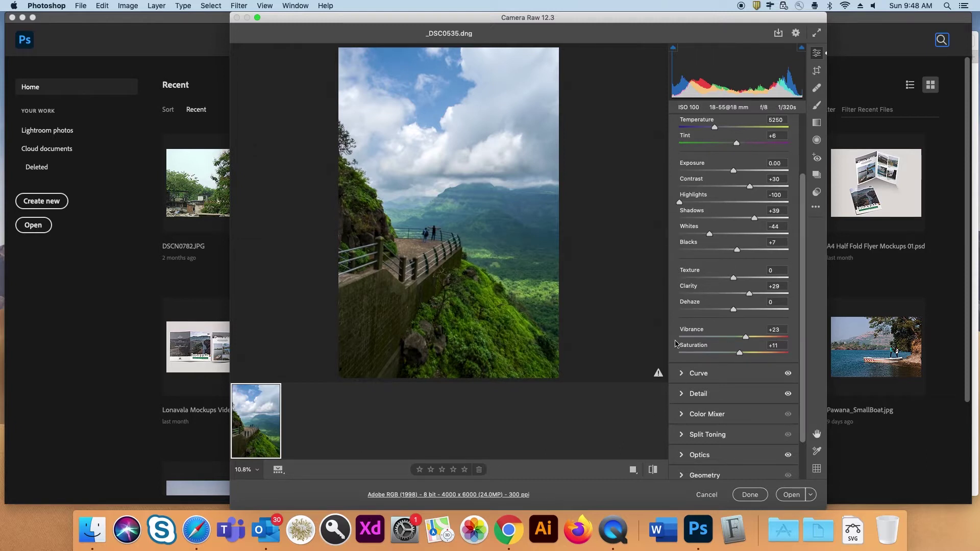
pyautogui.click(687, 374)
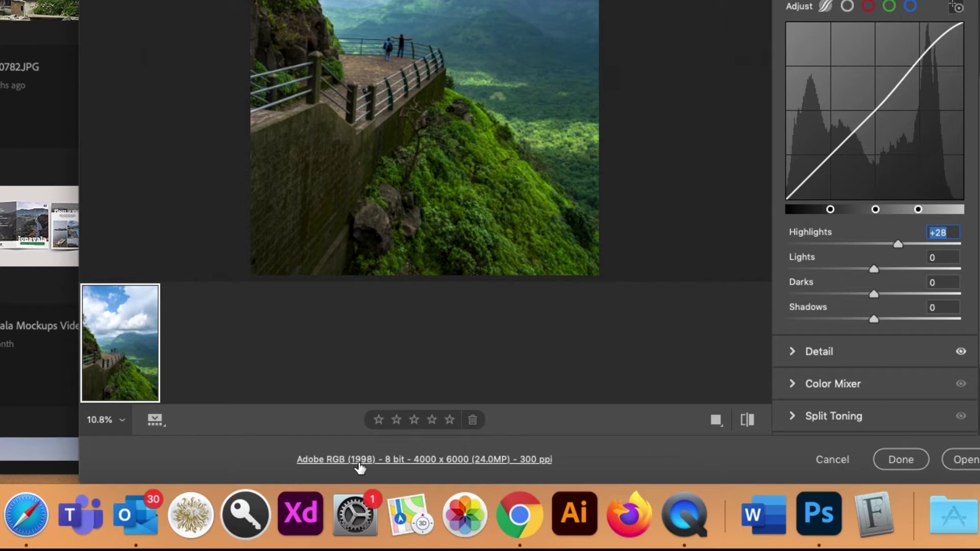
pyautogui.click(360, 462)
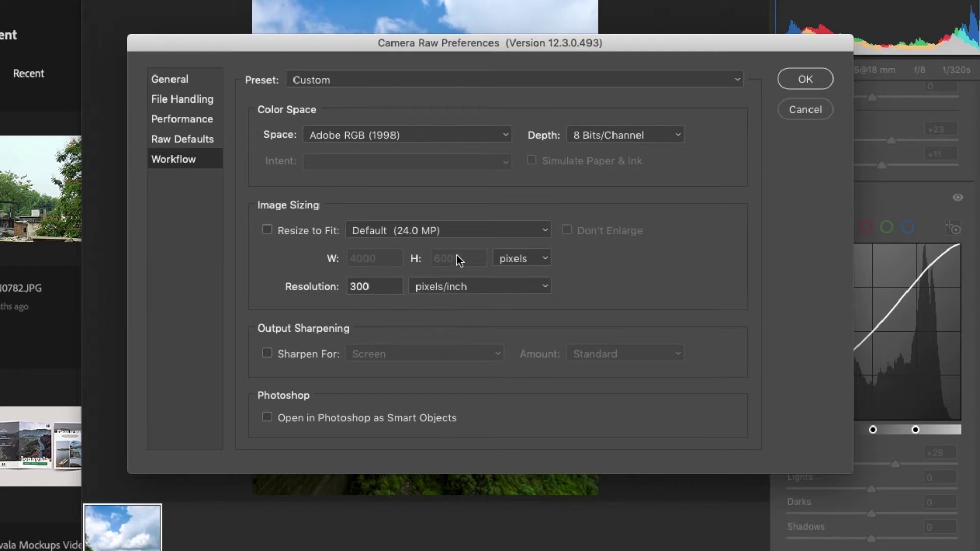
# Step: Keep the default resize, 8 bits per channel and Adobe RGB (1998) in Workflow, then confirm
pyautogui.click(506, 233)
pyautogui.click(507, 232)
pyautogui.click(678, 136)
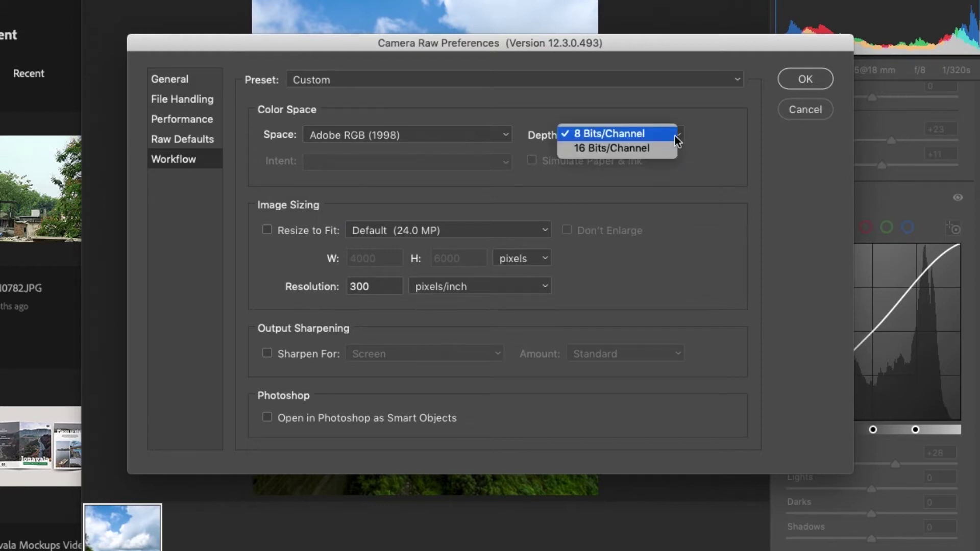
pyautogui.click(678, 137)
pyautogui.click(500, 139)
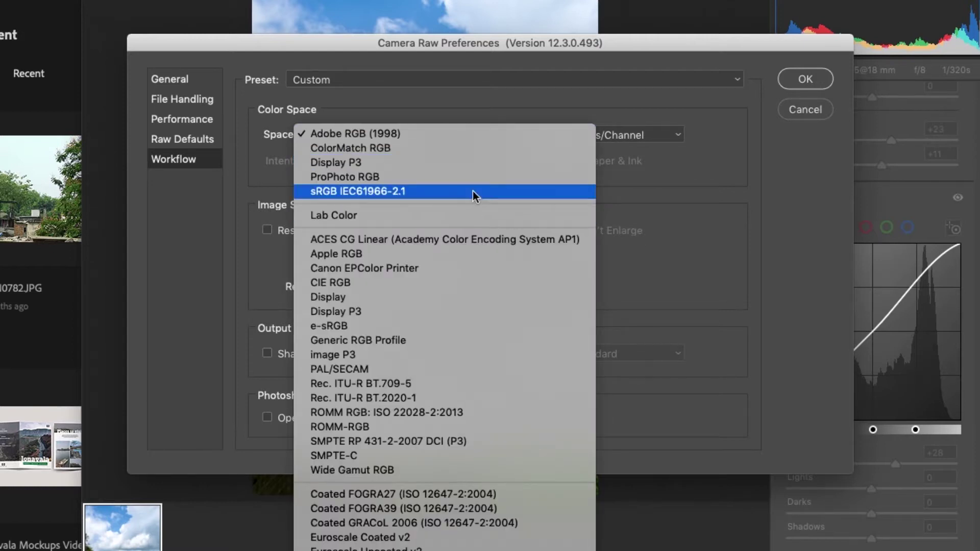
pyautogui.click(666, 261)
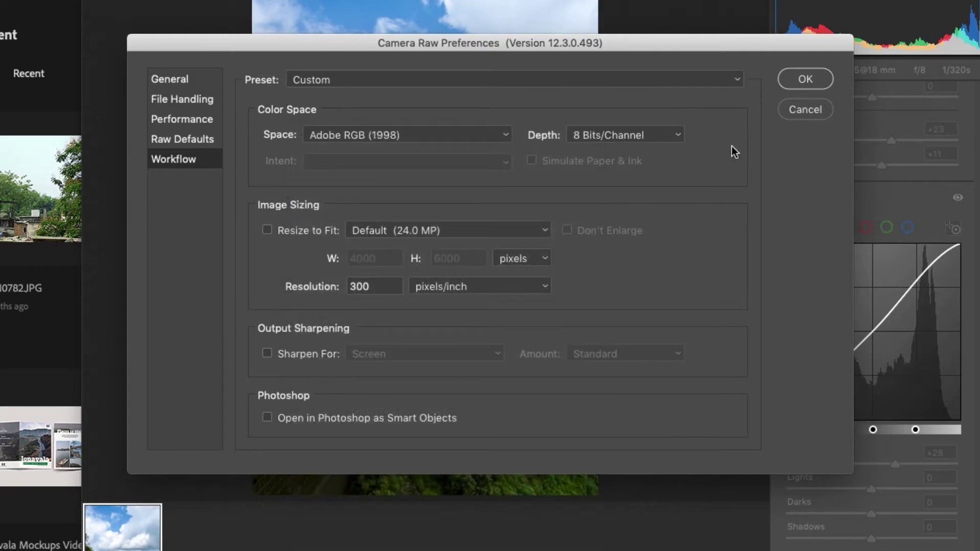
pyautogui.click(817, 85)
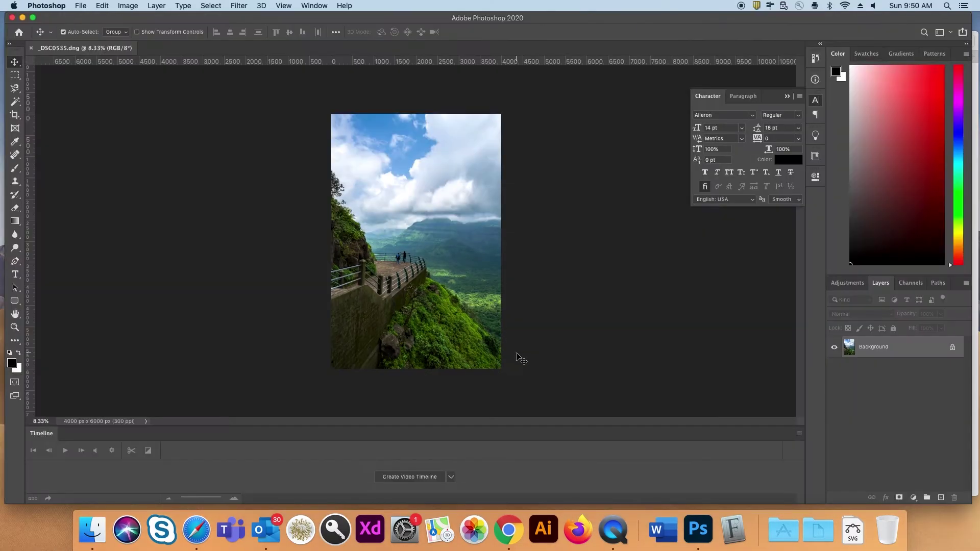
# Step: Open the edited photo in Photoshop and save it as _DSC0535.jpg at JPEG quality 12
pyautogui.click(81, 6)
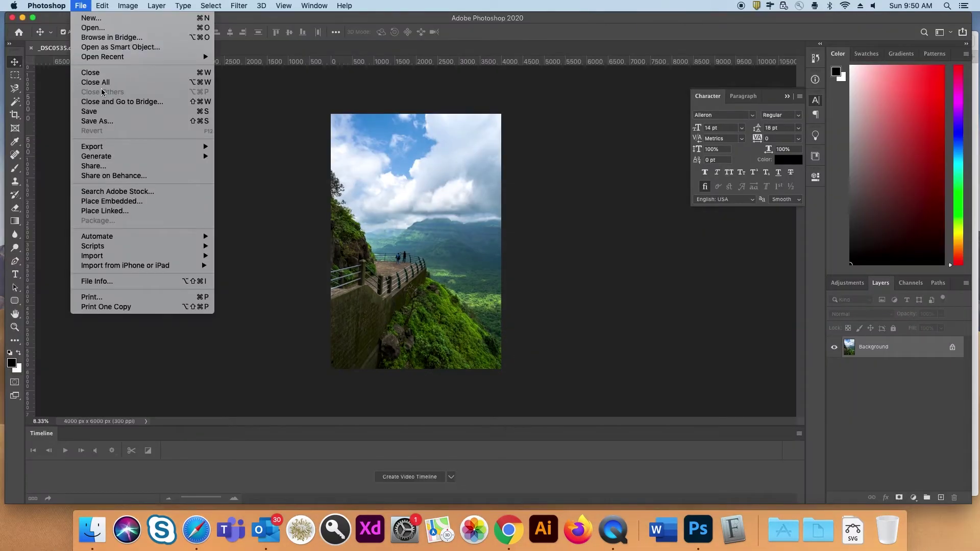
pyautogui.click(109, 121)
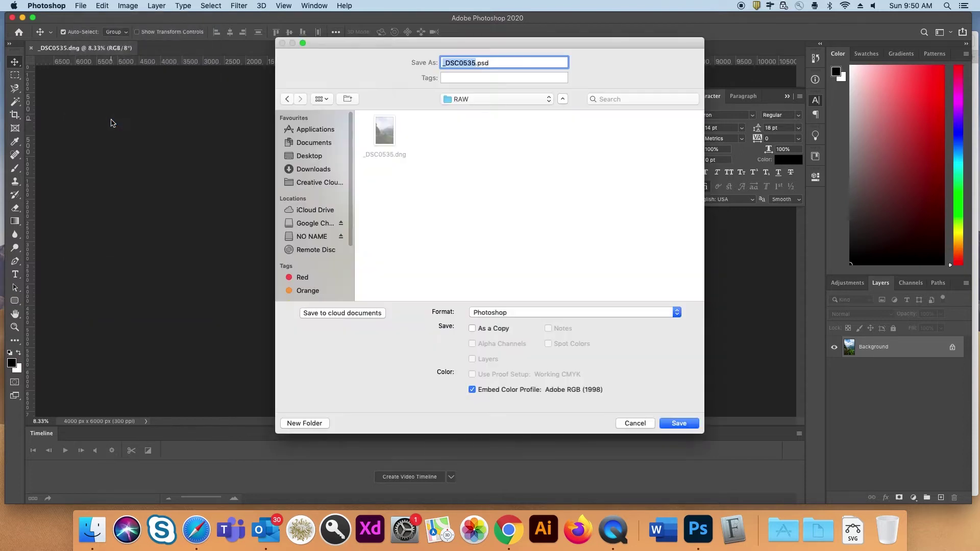
pyautogui.click(510, 317)
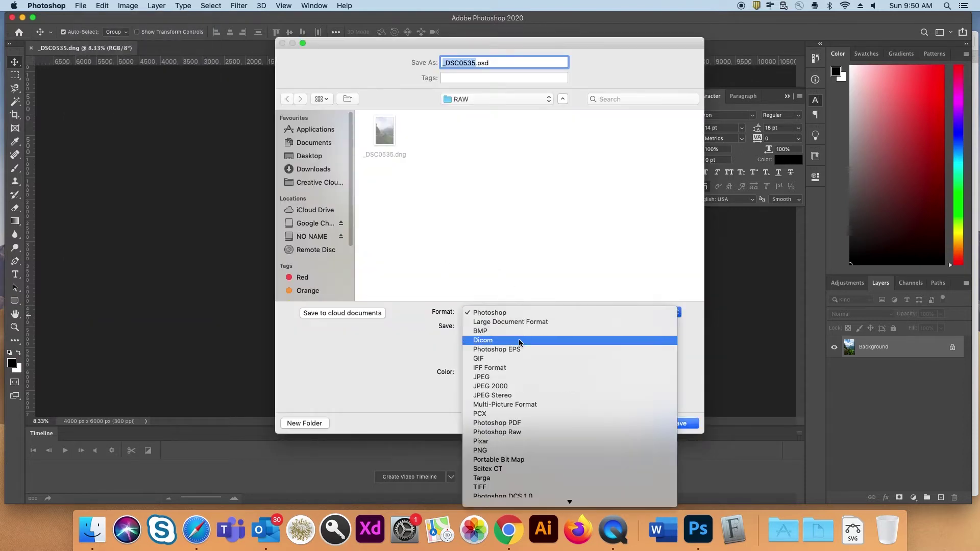
pyautogui.click(514, 381)
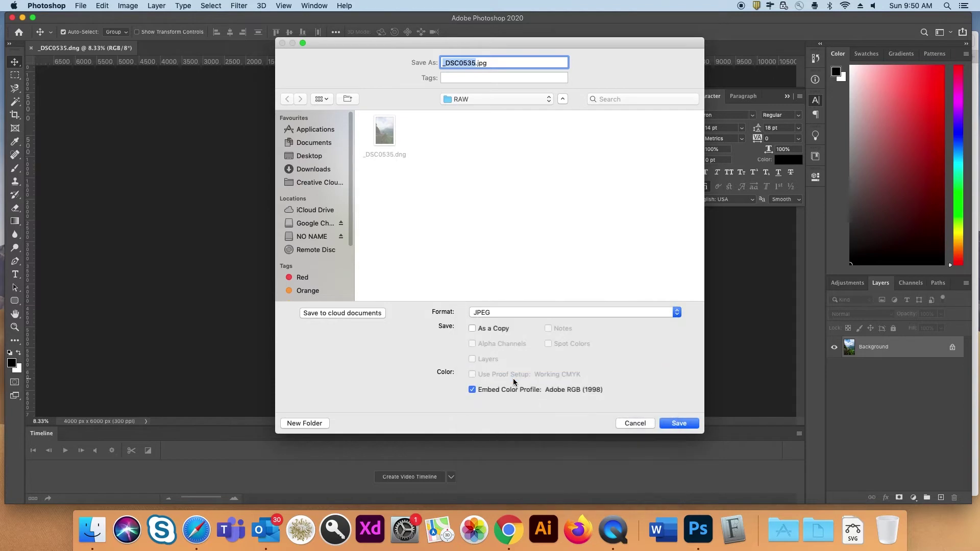
pyautogui.click(674, 423)
pyautogui.moveTo(483, 191); pyautogui.dragTo(515, 197)
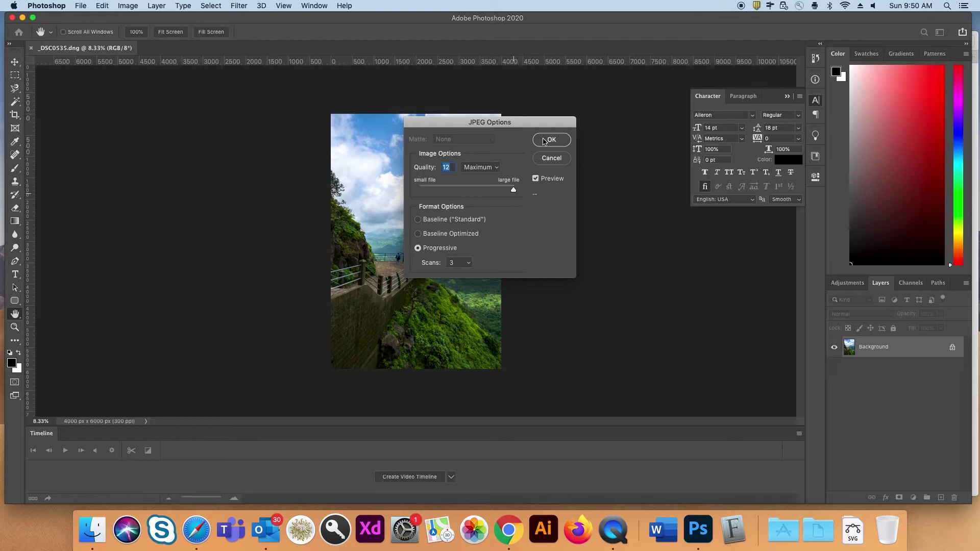
pyautogui.click(545, 141)
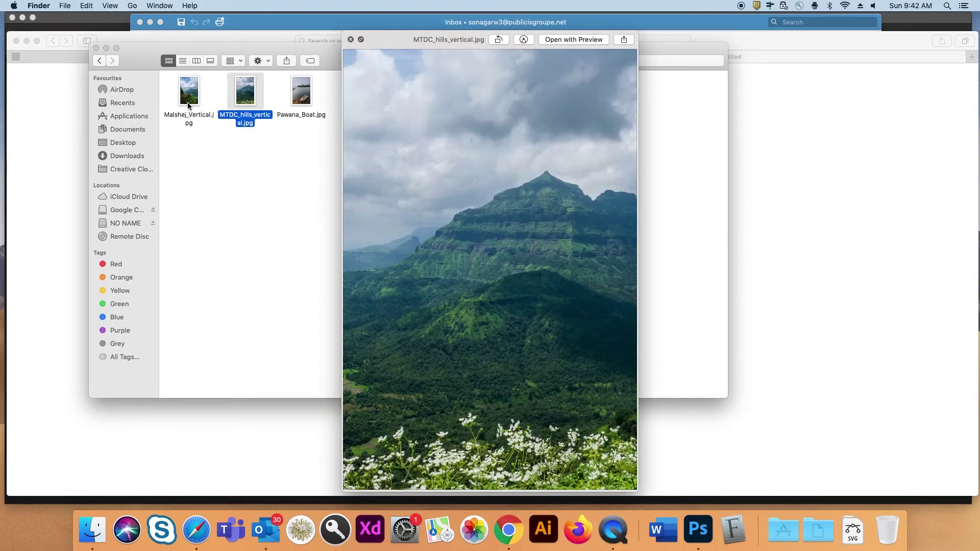
pyautogui.press('Right')
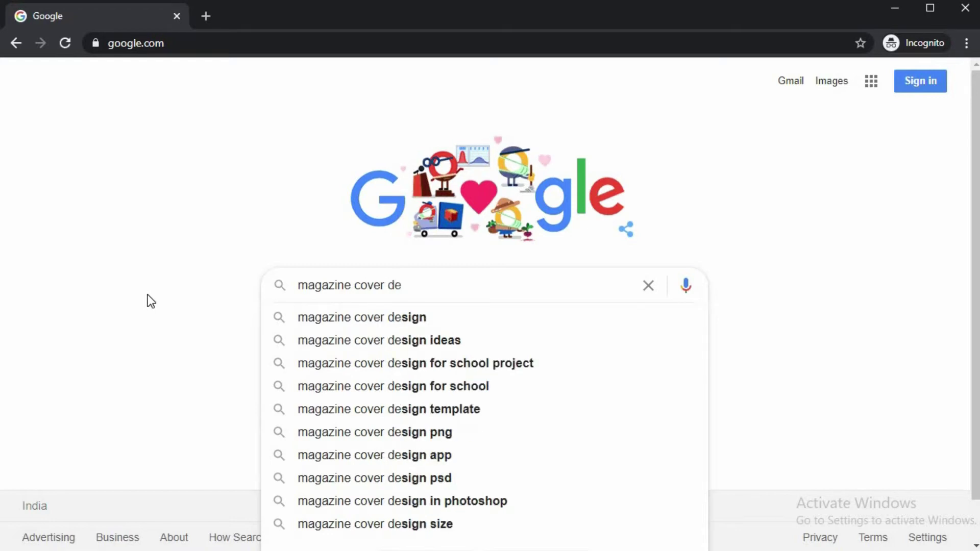
# Step: Run a Google search for 'magazine cover design dimensions'
pyautogui.write('sign dimen')
pyautogui.press('Down')
pyautogui.press('Return')
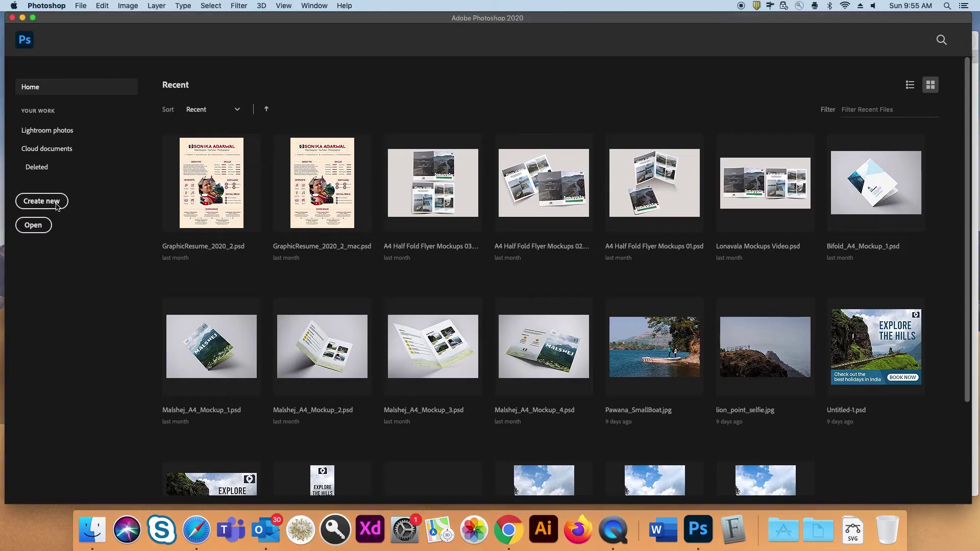
# Step: Make a new document 8.5 in wide, 11 in high, 300 ppi, with the Adobe RGB (1998) profile
pyautogui.click(41, 201)
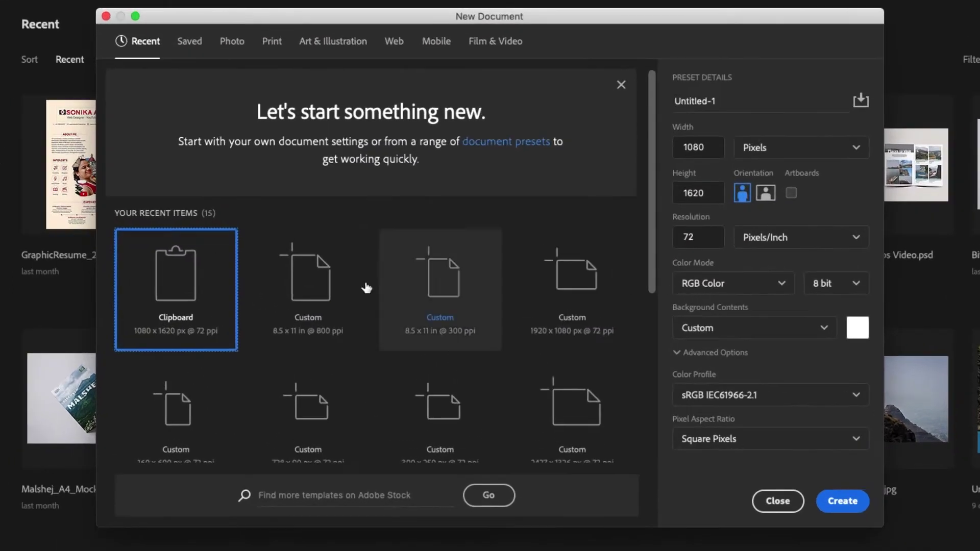
pyautogui.click(755, 147)
pyautogui.click(750, 174)
pyautogui.write('8.')
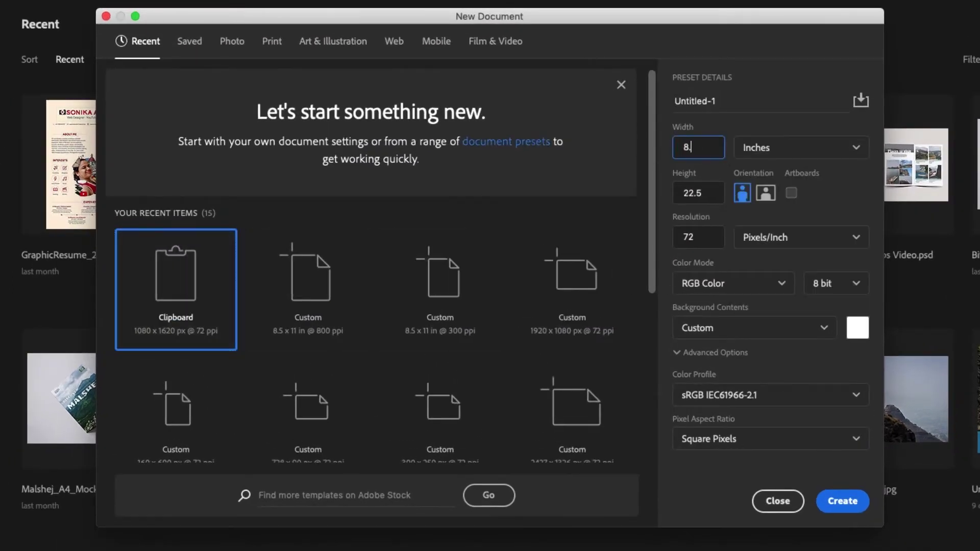
pyautogui.write('5')
pyautogui.press('Tab')
pyautogui.write('11')
pyautogui.press('Tab')
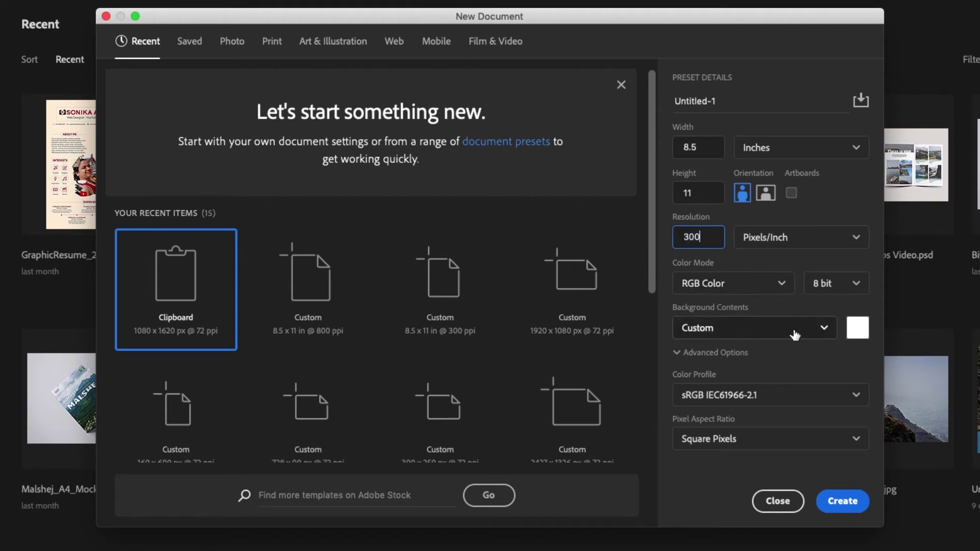
pyautogui.click(787, 395)
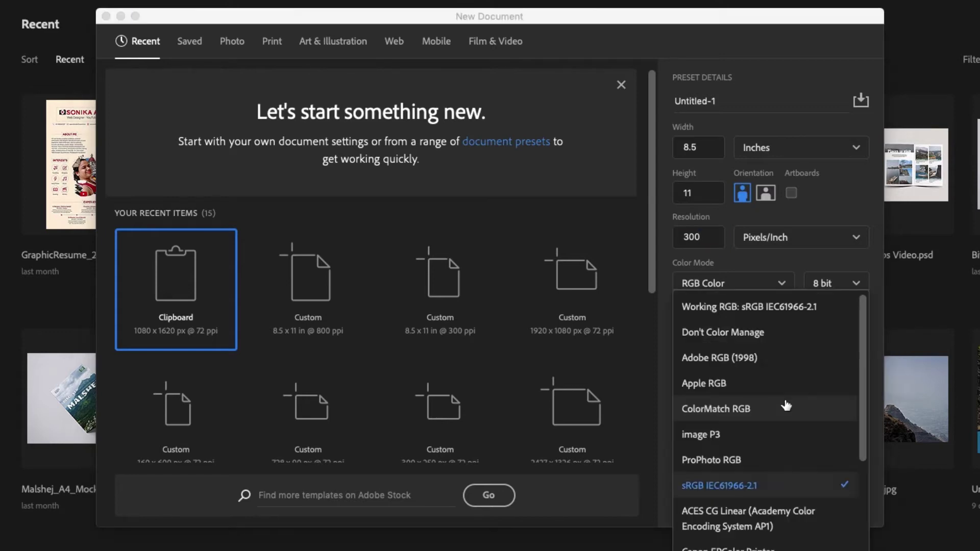
pyautogui.click(771, 359)
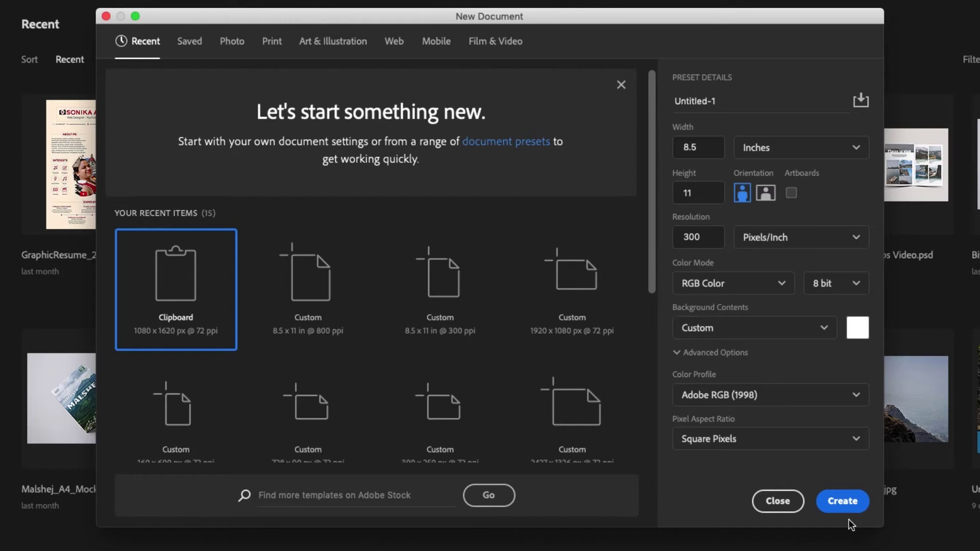
pyautogui.click(843, 504)
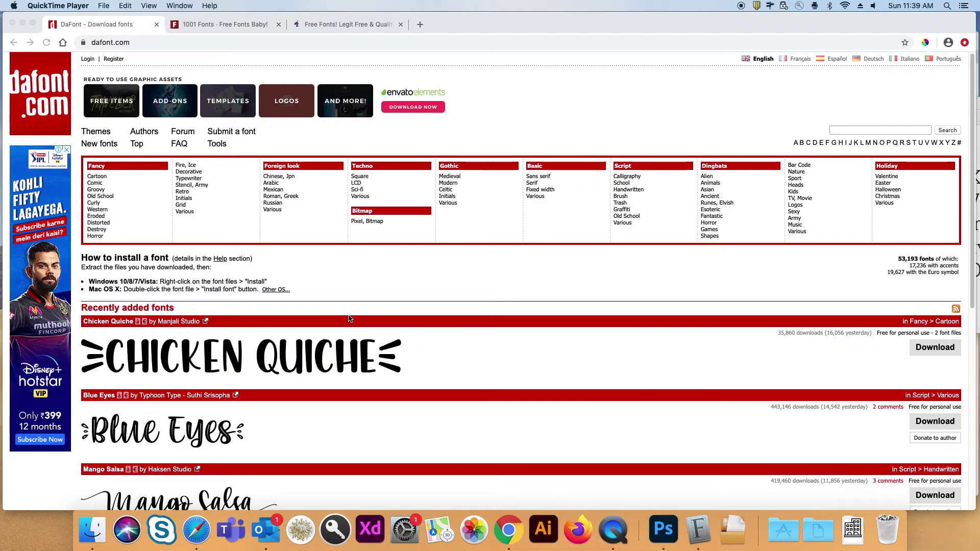
# Step: Compare the 1001 Fonts and Font Squirrel sites, settling on Font Squirrel
pyautogui.scroll(-7, 349, 317)
pyautogui.scroll(7, 349, 317)
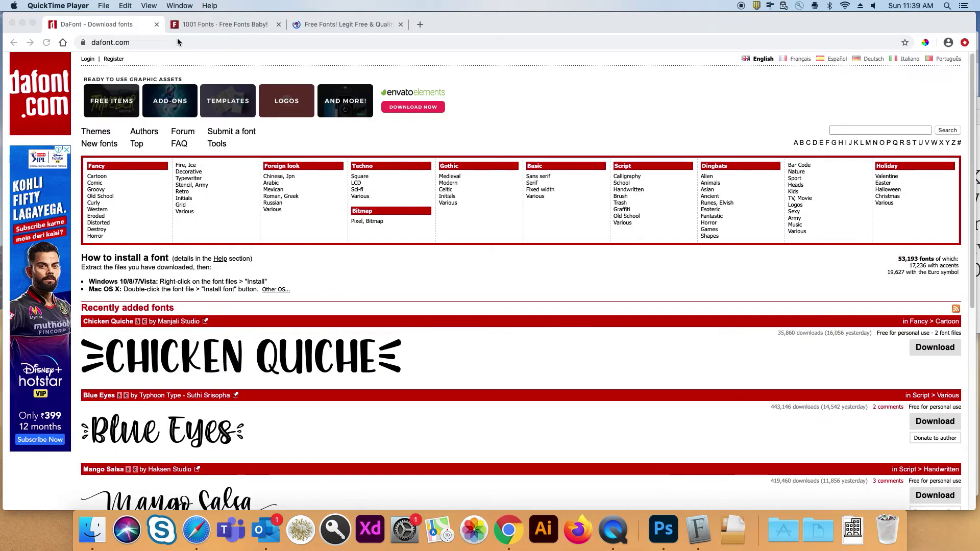
pyautogui.click(200, 26)
pyautogui.scroll(-4, 294, 226)
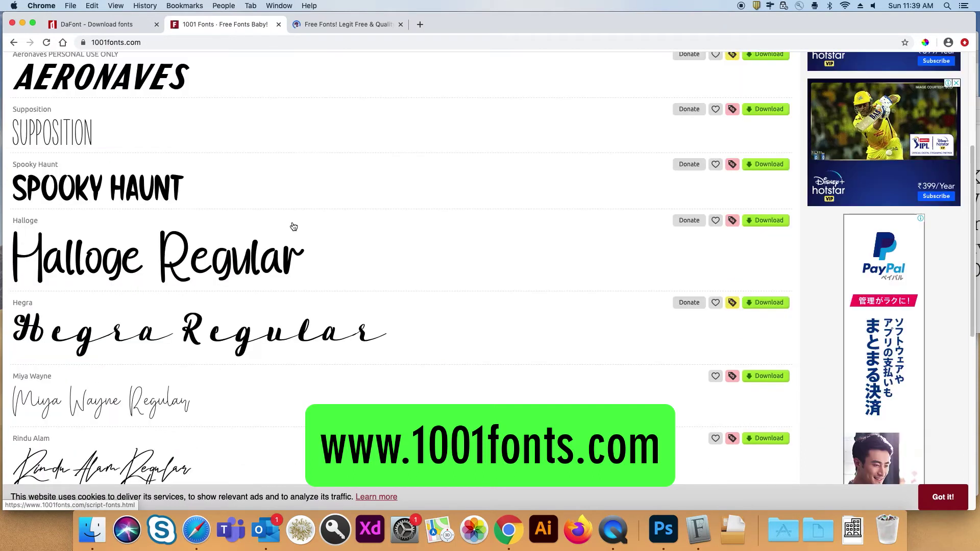
pyautogui.hotkey('ctrl', 'Tab')
pyautogui.scroll(-15, 271, 231)
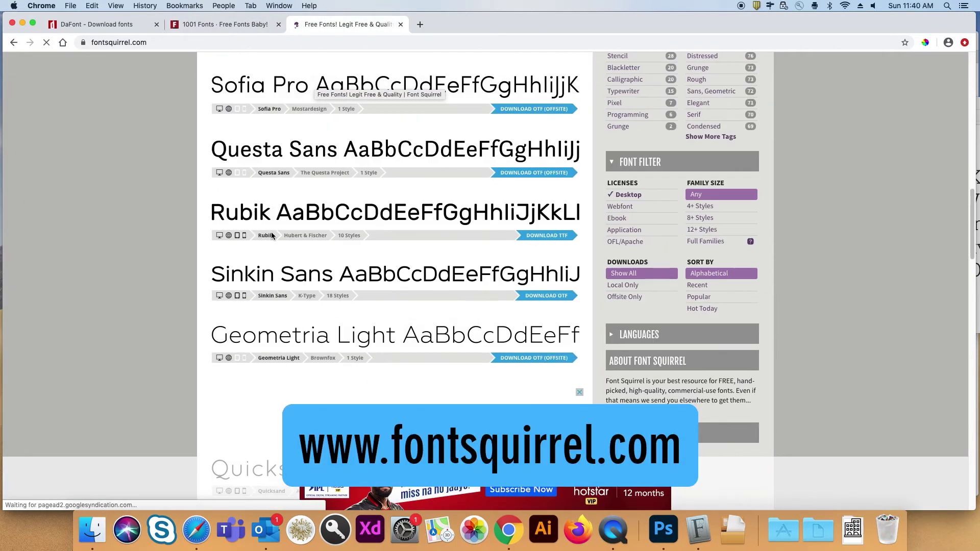
pyautogui.scroll(15, 271, 230)
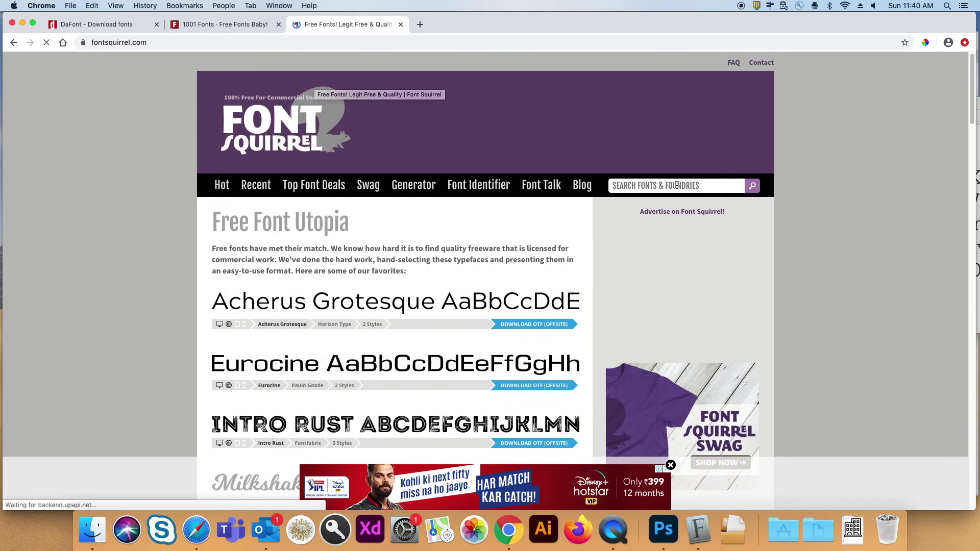
# Step: Search Font Squirrel for 'bold' and download League Spartan
pyautogui.write('bold')
pyautogui.press('Return')
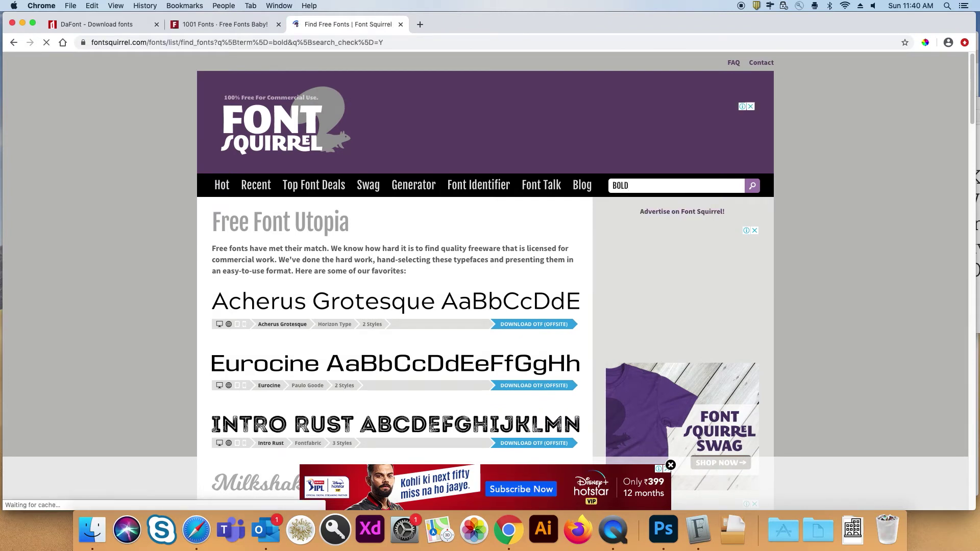
pyautogui.scroll(-20, 401, 299)
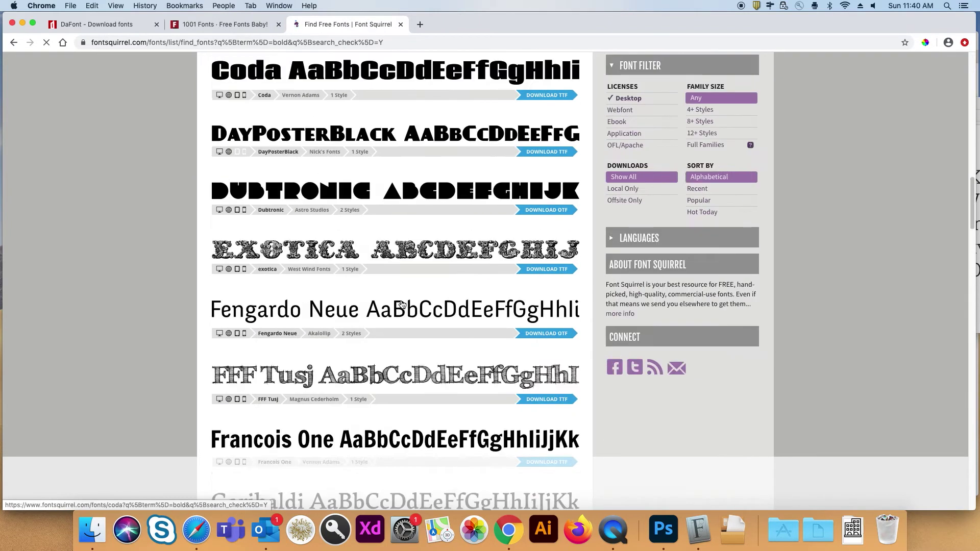
pyautogui.scroll(-12, 401, 303)
pyautogui.scroll(2, 330, 225)
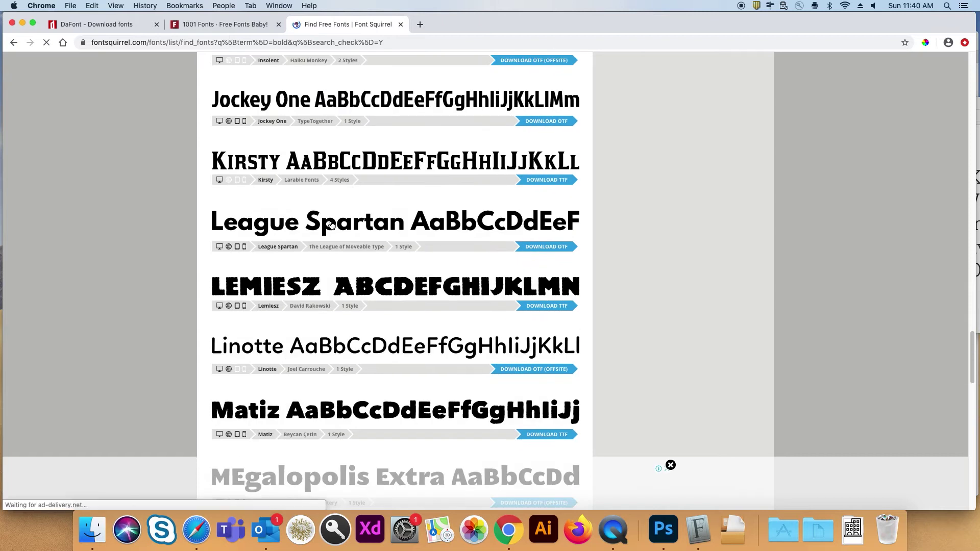
pyautogui.click(519, 248)
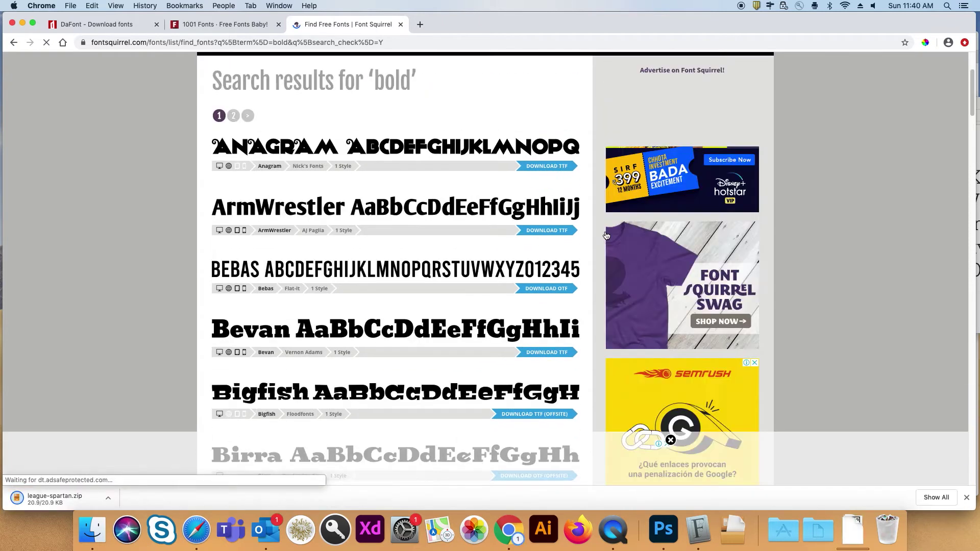
# Step: Search for 'serif' fonts and download Aleo
pyautogui.scroll(3, 470, 221)
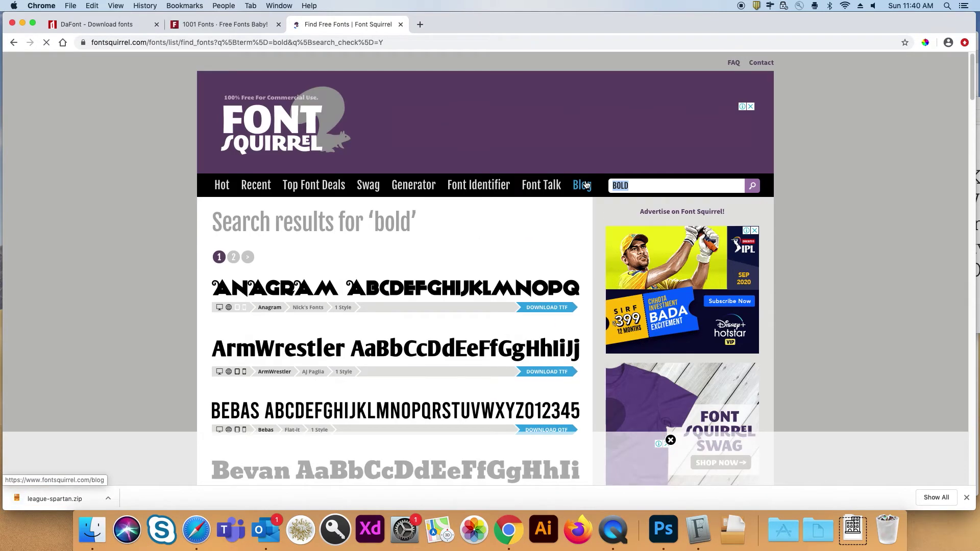
pyautogui.write('serif')
pyautogui.press('Return')
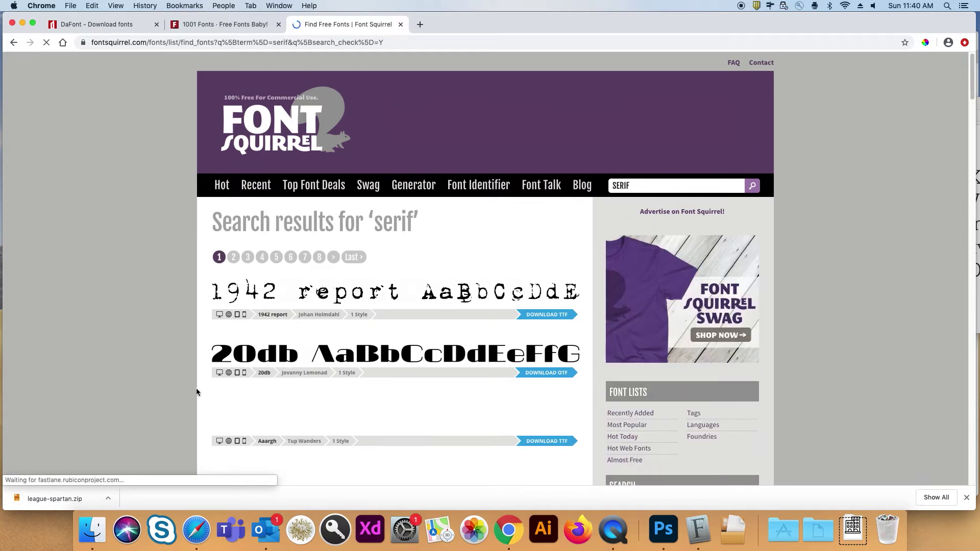
pyautogui.scroll(-8, 196, 390)
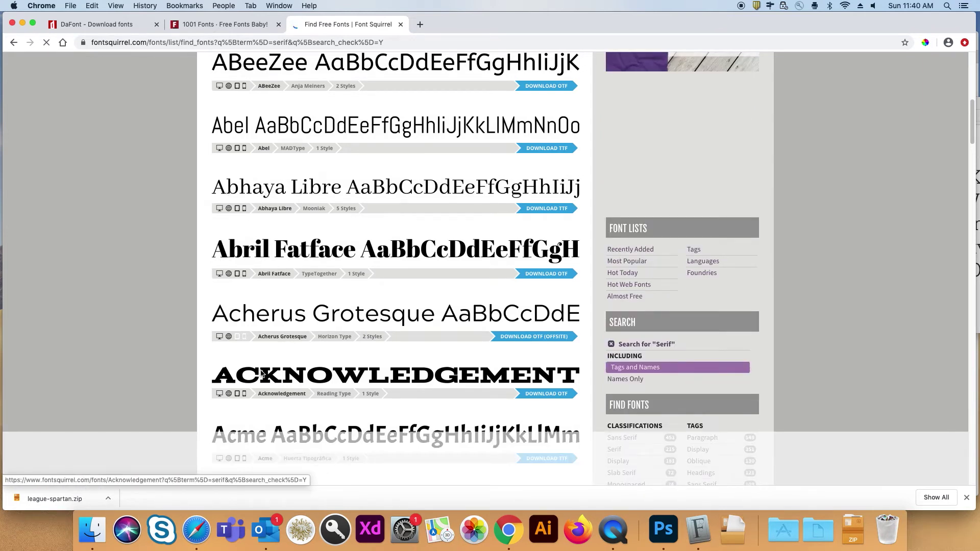
pyautogui.scroll(-15, 221, 383)
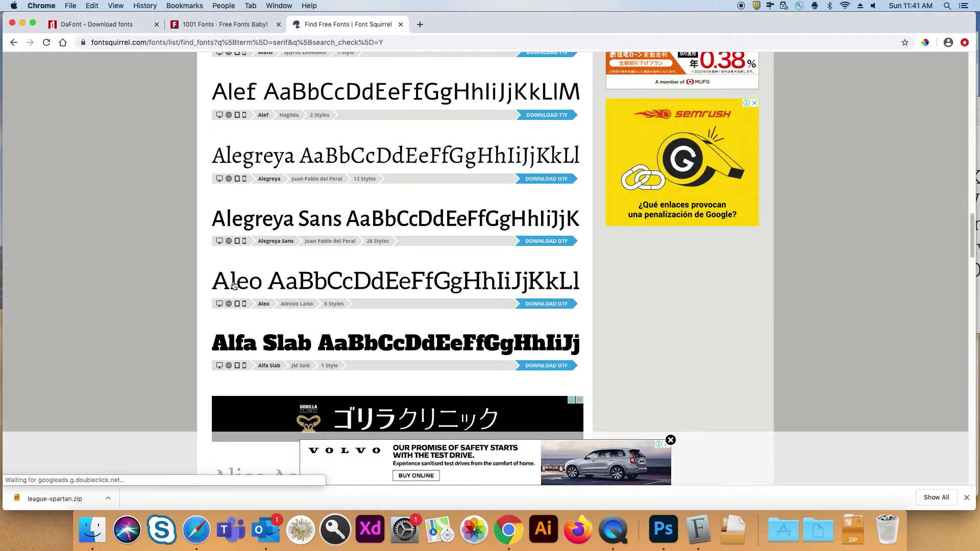
pyautogui.click(528, 306)
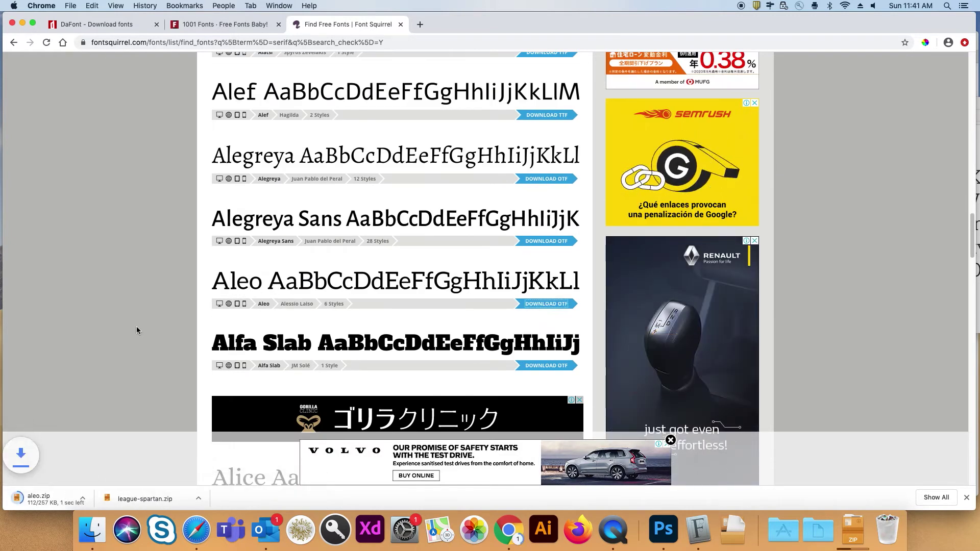
# Step: Replace the search with 'sans serif' and browse through the results
pyautogui.scroll(20, 507, 291)
pyautogui.doubleClick(628, 191)
pyautogui.write('sans seri')
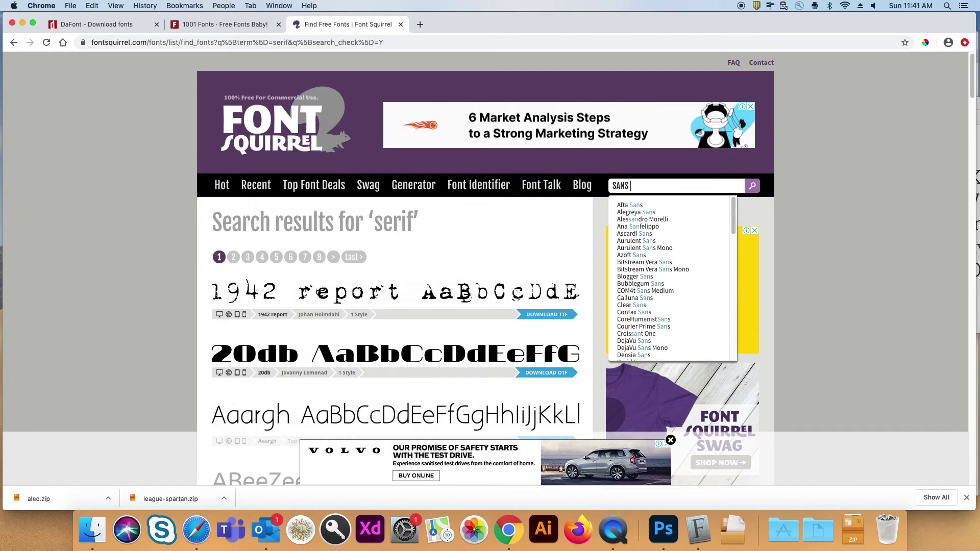
pyautogui.write('f')
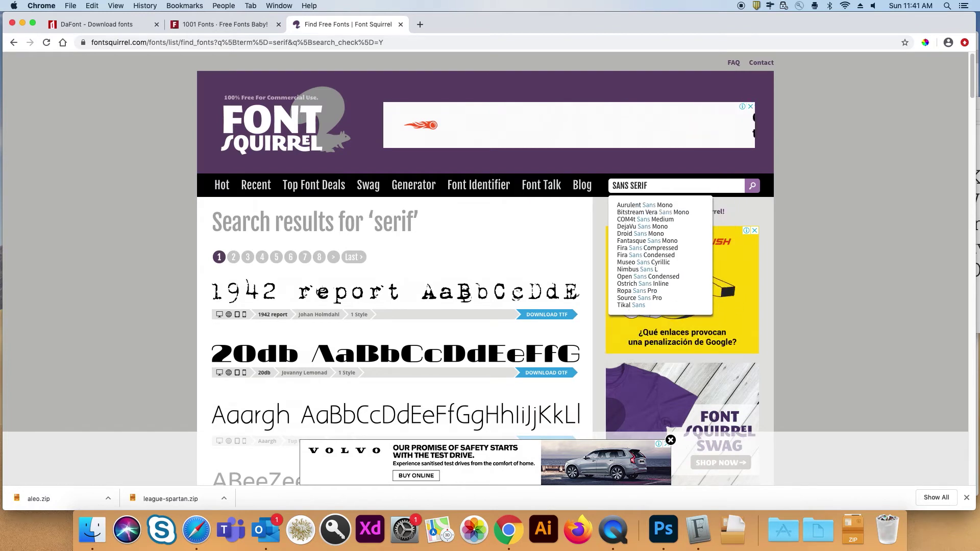
pyautogui.press('Return')
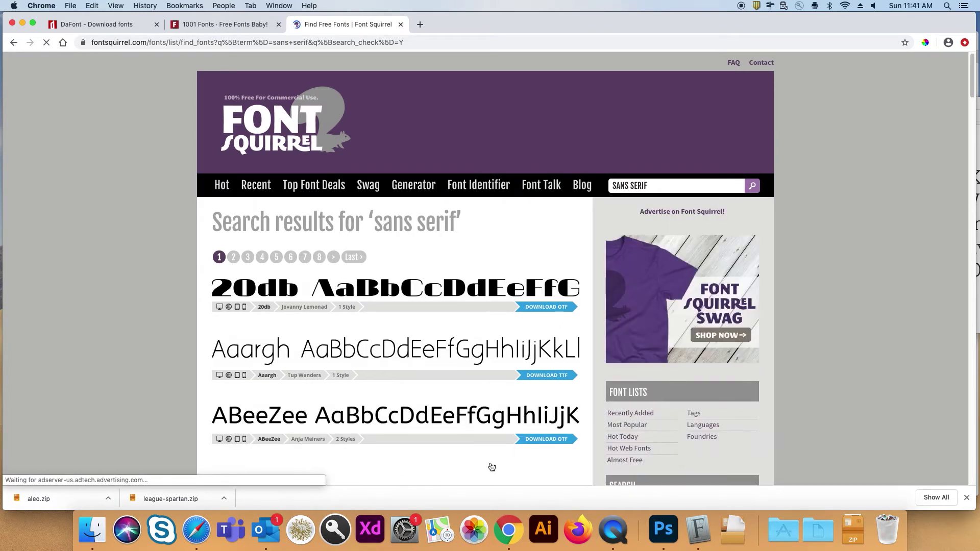
pyautogui.scroll(-20, 207, 312)
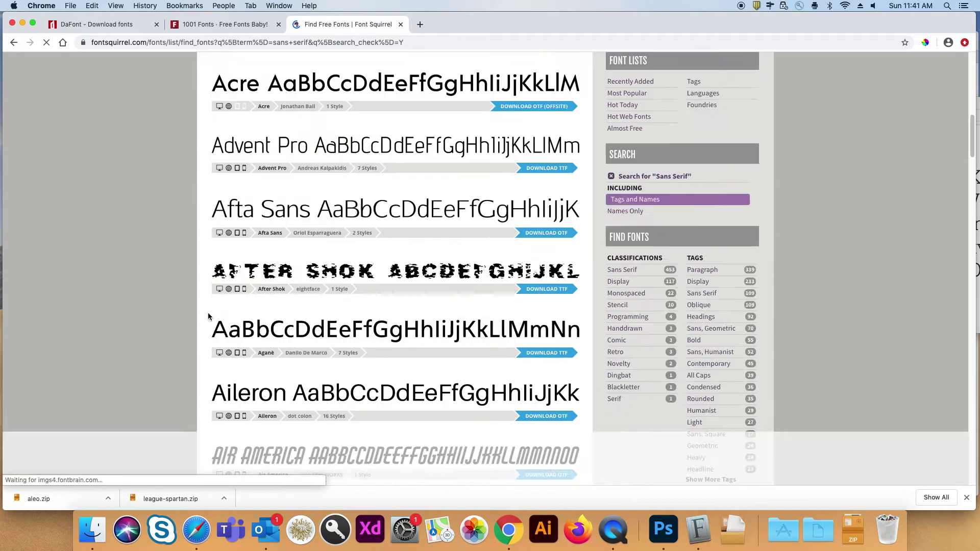
pyautogui.scroll(-15, 207, 316)
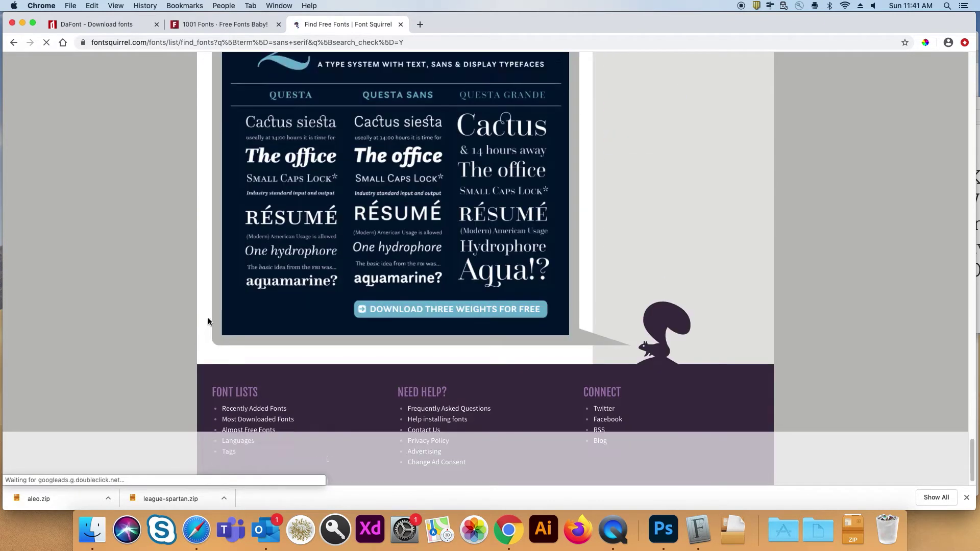
pyautogui.scroll(-7, 225, 318)
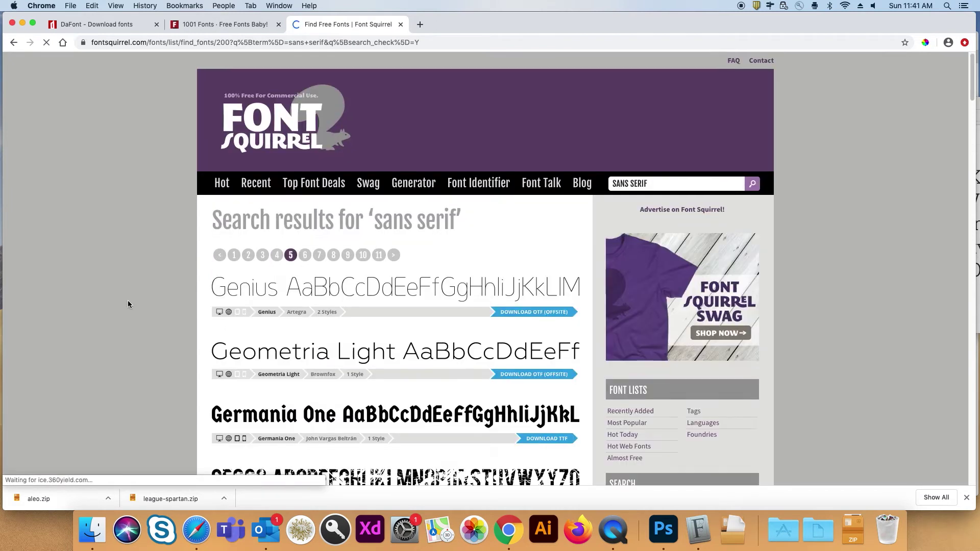
pyautogui.scroll(-5, 127, 301)
pyautogui.scroll(-10, 128, 301)
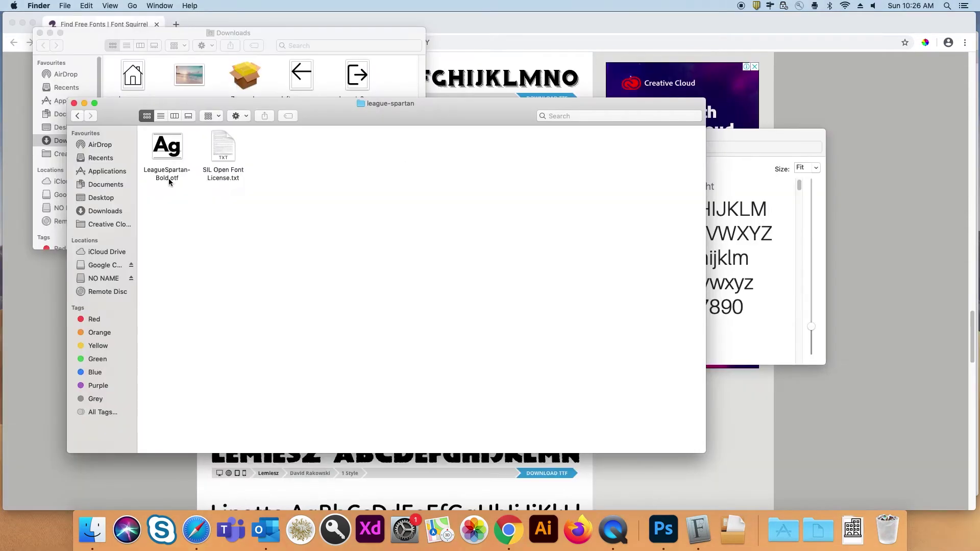
# Step: Add LeagueSpartan-Bold.otf from Finder to Font Book's User fonts
pyautogui.click(173, 154)
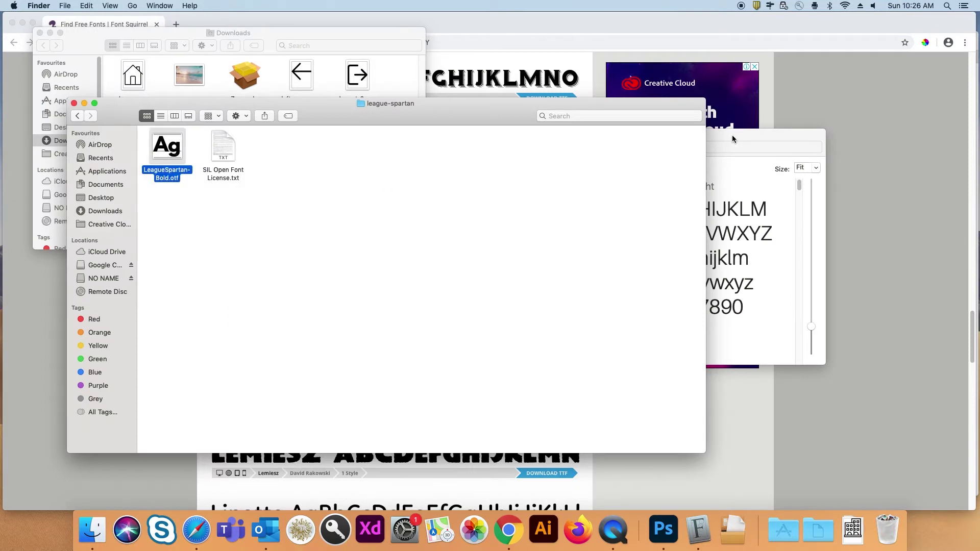
pyautogui.click(706, 534)
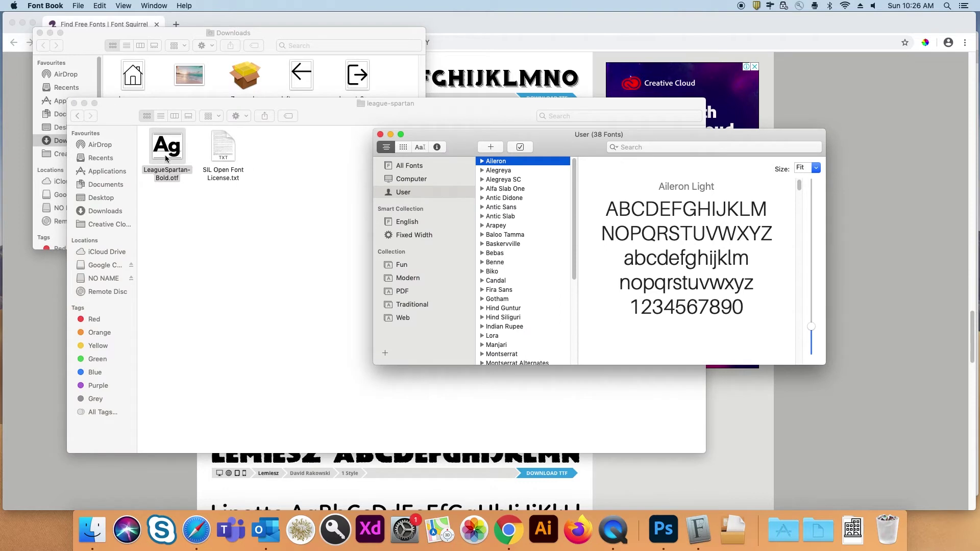
pyautogui.moveTo(166, 159); pyautogui.dragTo(534, 301)
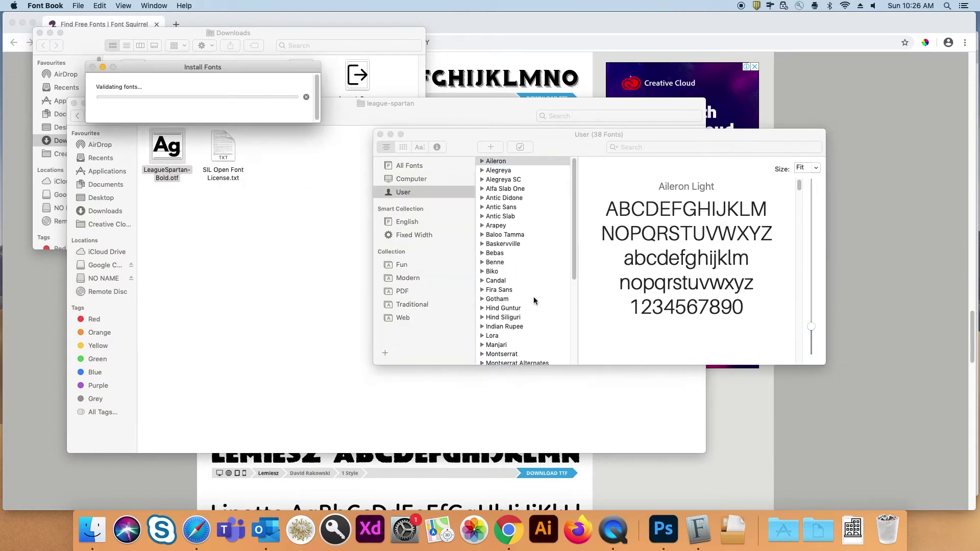
pyautogui.scroll(-5, 534, 300)
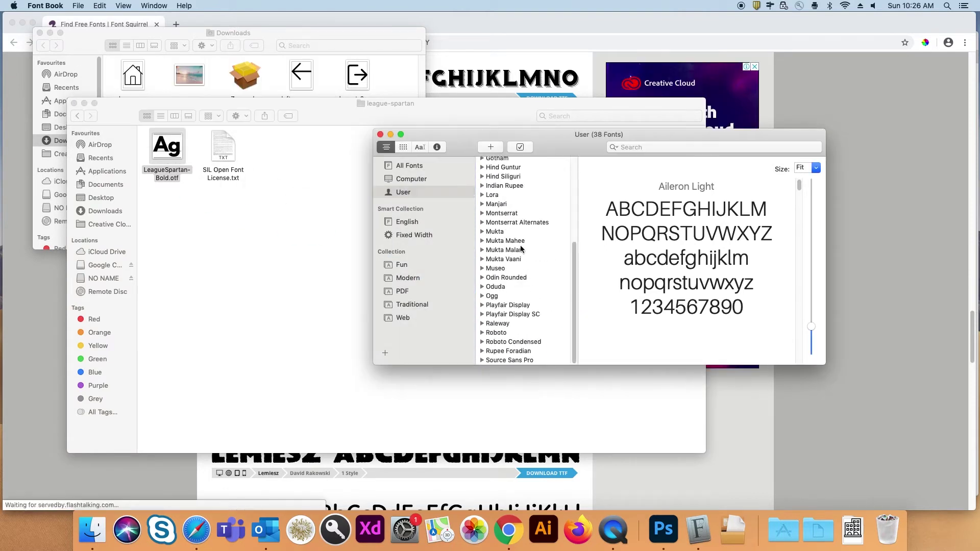
# Step: Check League Spartan Bold in Font Book, then extract go.zip into a go folder
pyautogui.click(534, 221)
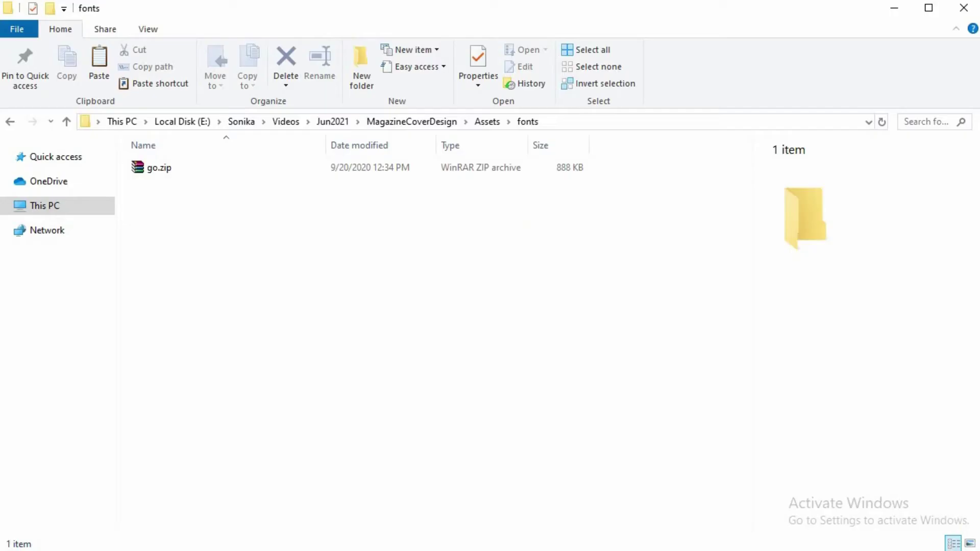
pyautogui.rightClick(176, 163)
pyautogui.click(234, 226)
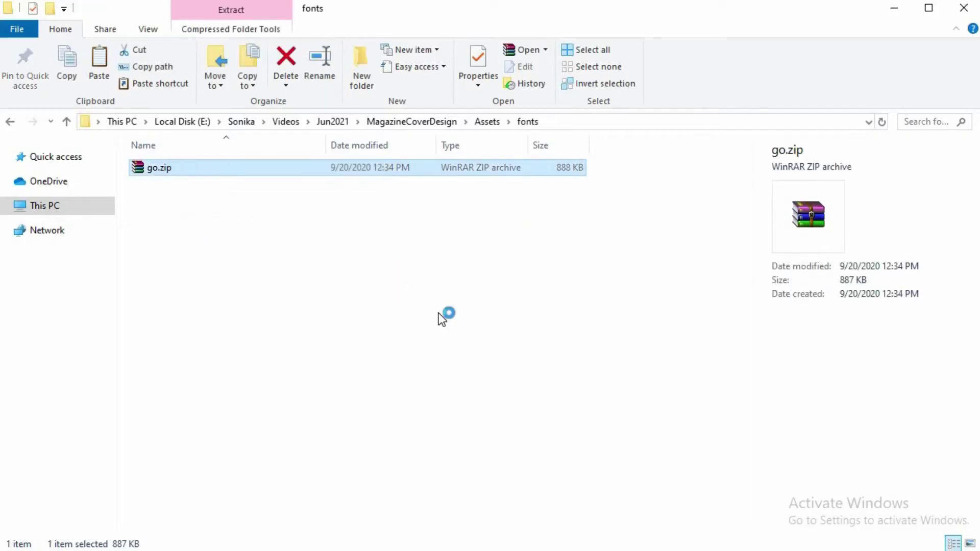
pyautogui.press('Return')
# Step: Open the go folder and select all twelve Go font files for installation
pyautogui.click(397, 168)
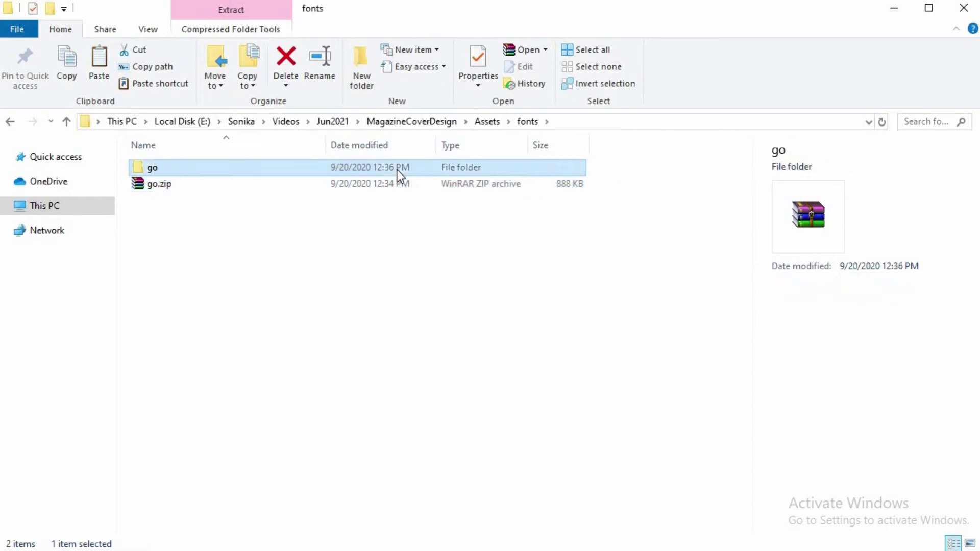
pyautogui.doubleClick(397, 170)
pyautogui.click(354, 185)
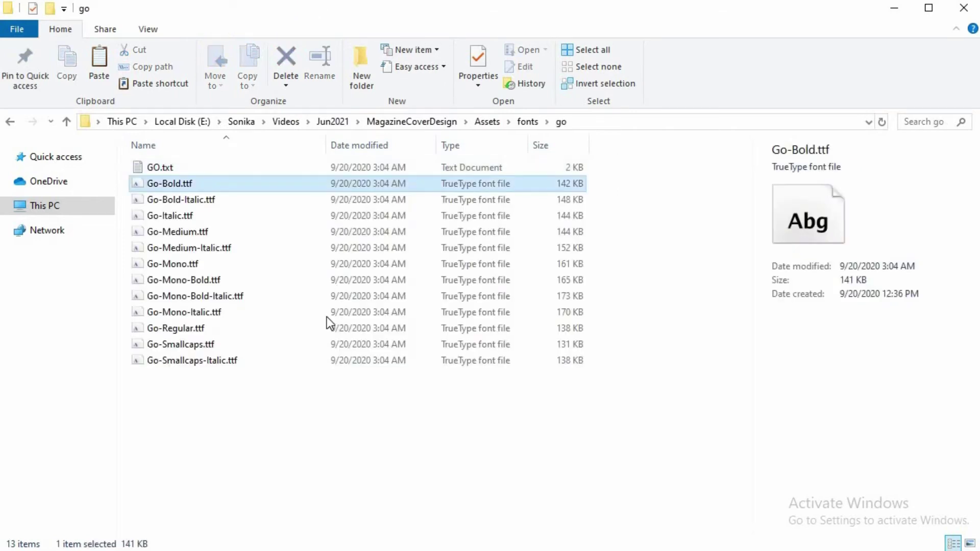
pyautogui.keyDown('shift'); pyautogui.click(302, 365); pyautogui.keyUp('shift')
pyautogui.rightClick(294, 300)
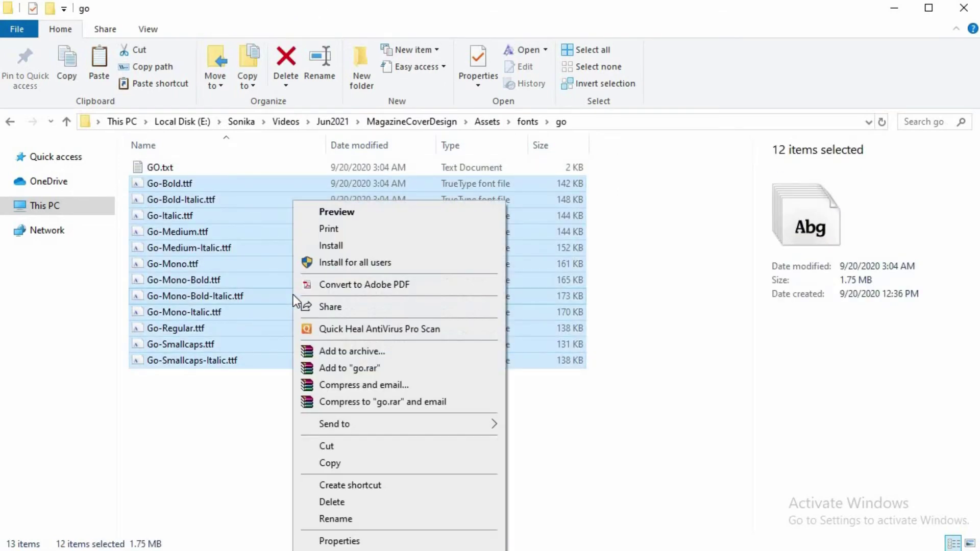
# Step: Install the twelve selected Go fonts and return to the blank Untitled-1 canvas
pyautogui.click(327, 252)
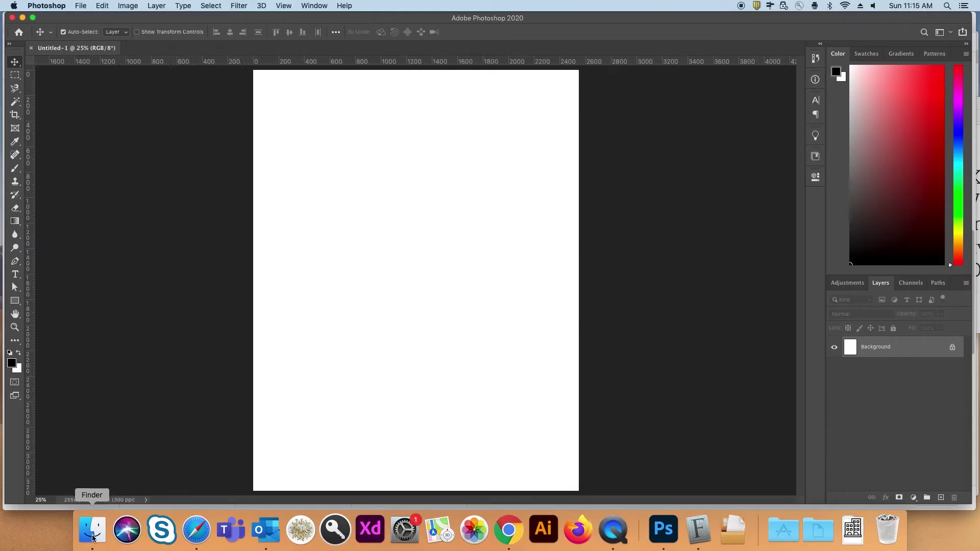
# Step: Drag Malshej_Vertical.jpg onto the canvas and scale it proportionally to 64.90% to fill the page
pyautogui.click(92, 531)
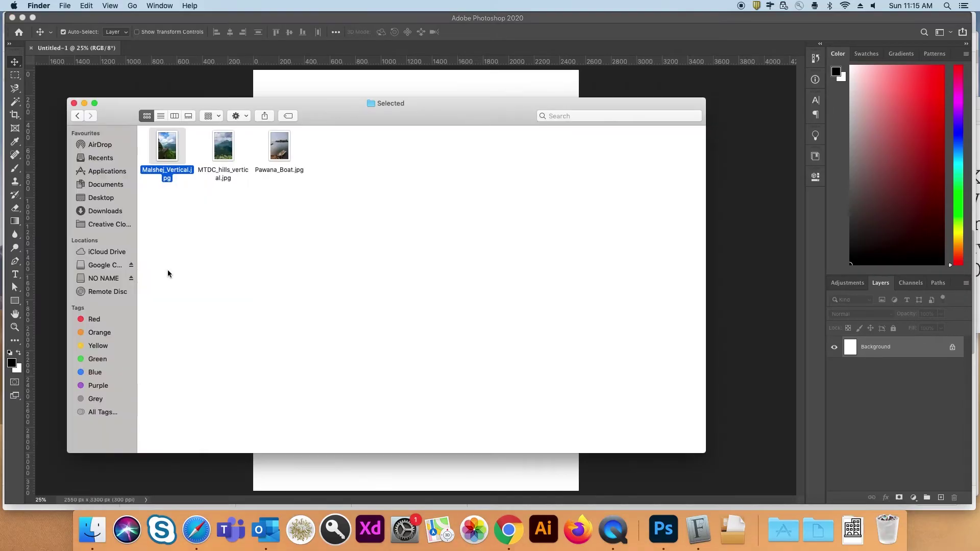
pyautogui.moveTo(163, 161); pyautogui.dragTo(214, 473)
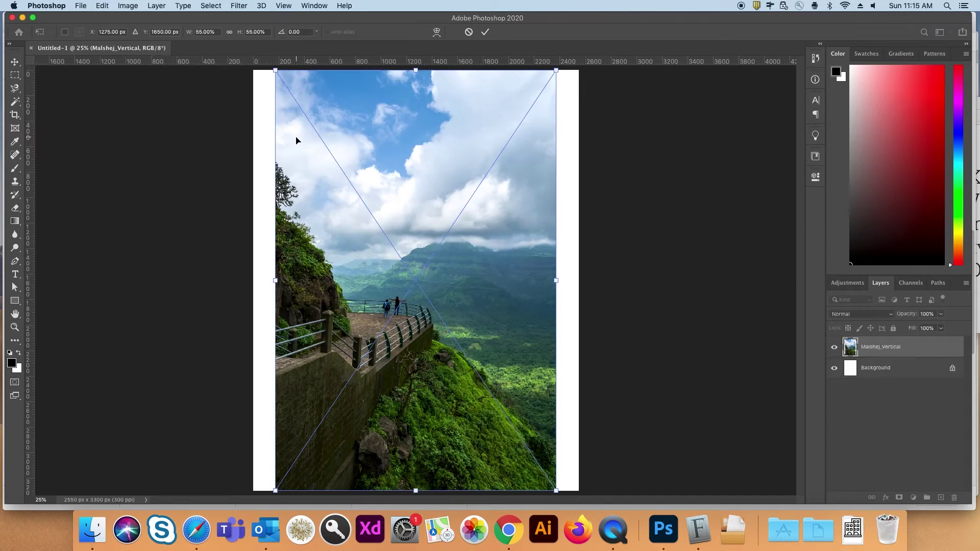
pyautogui.press('super+minus')
pyautogui.press('super+minus')
pyautogui.press('super+minus')
pyautogui.press('super+minus')
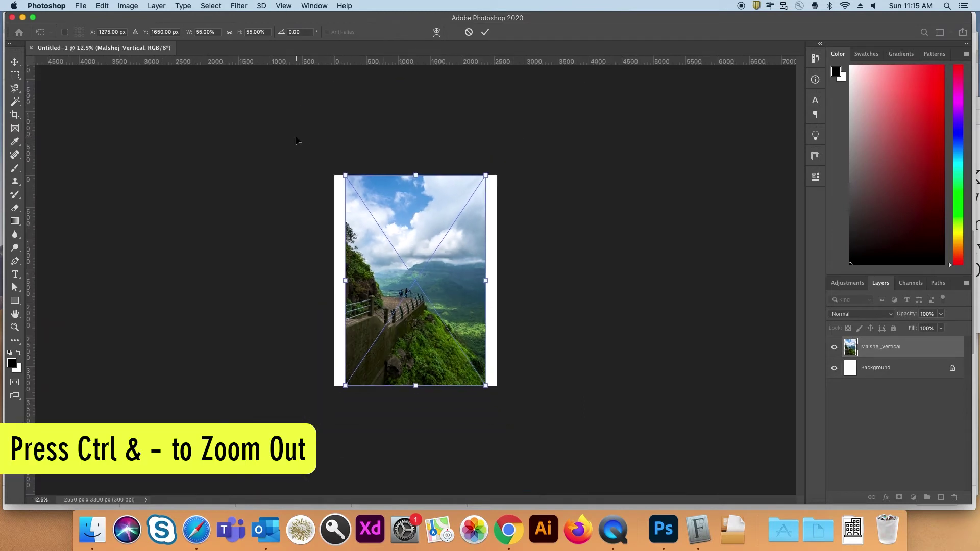
pyautogui.press('super+plus')
pyautogui.press('super+plus')
pyautogui.press('super+plus')
pyautogui.press('super+plus')
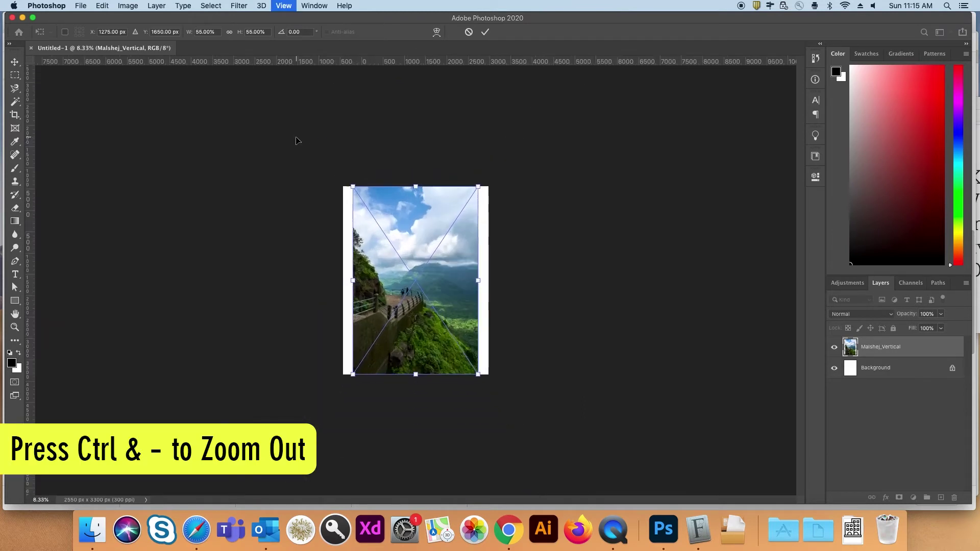
pyautogui.press('super+minus')
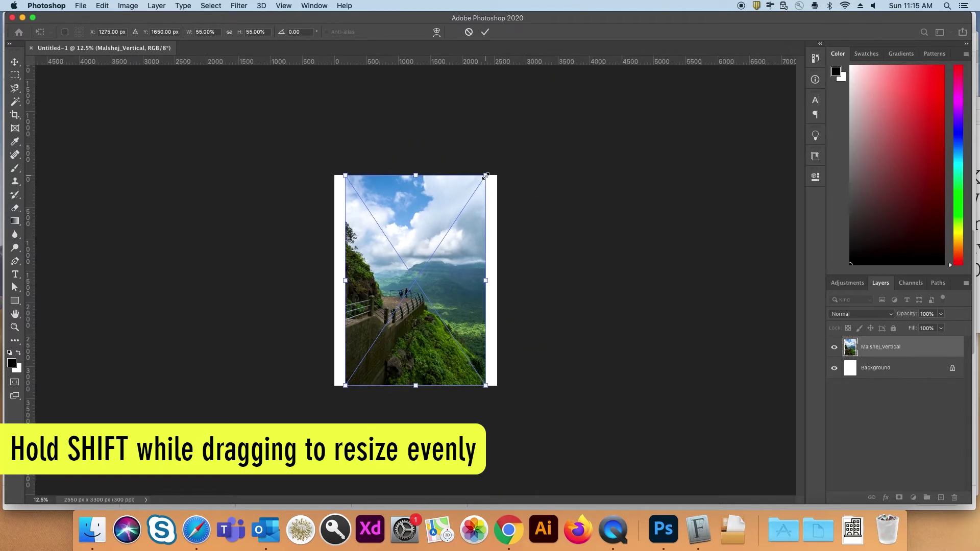
pyautogui.moveTo(486, 176); pyautogui.dragTo(515, 168)
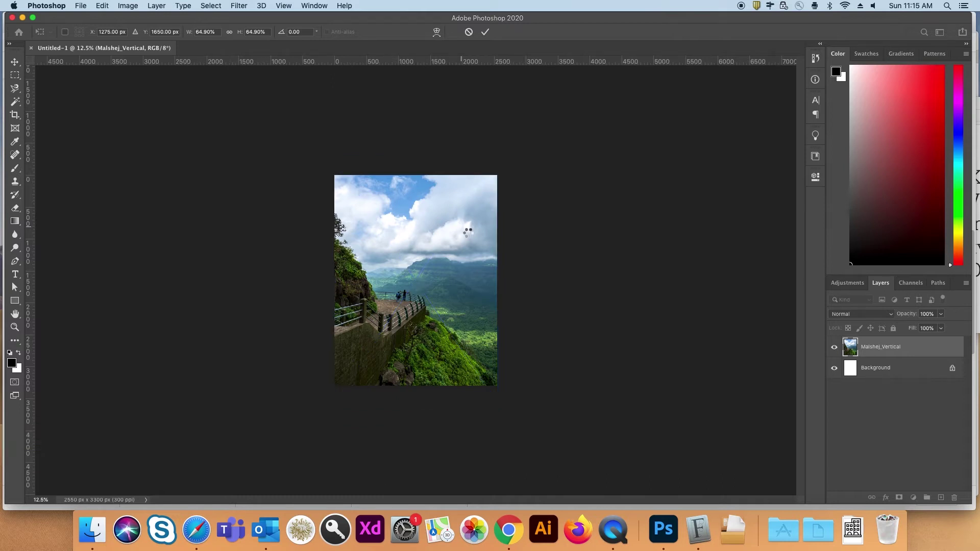
# Step: Add a TRAVEL text layer on the sky in League Spartan Bold at 140 pt
pyautogui.click(16, 275)
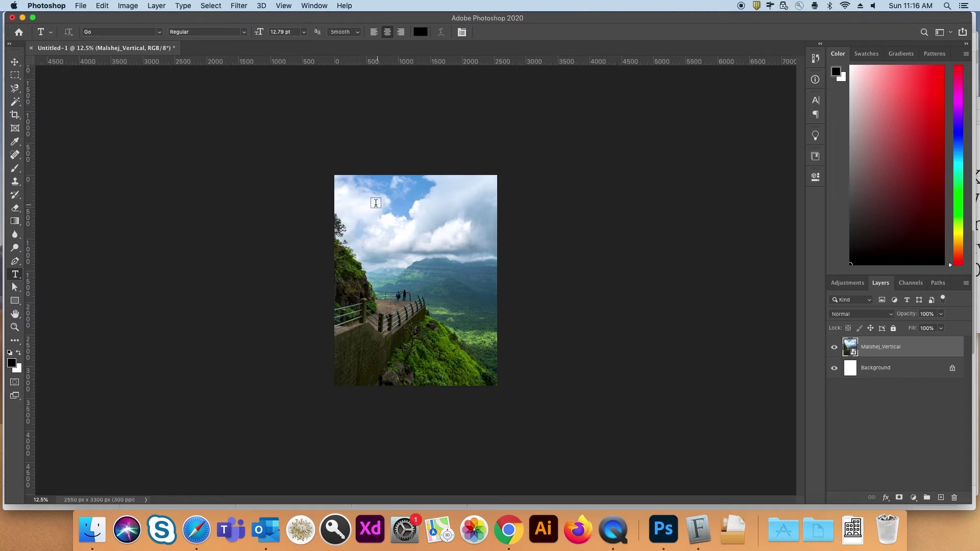
pyautogui.click(357, 208)
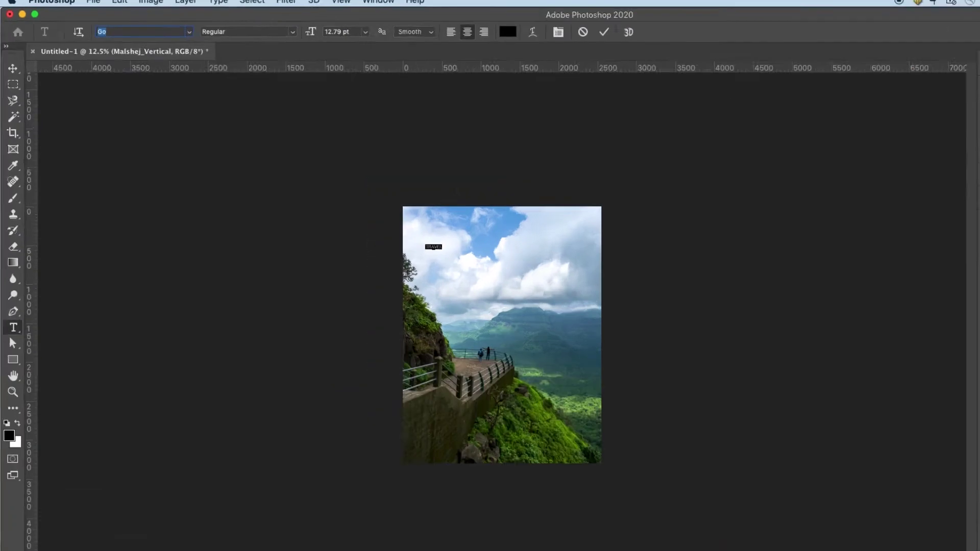
pyautogui.write('LEAGUE')
pyautogui.click(120, 63)
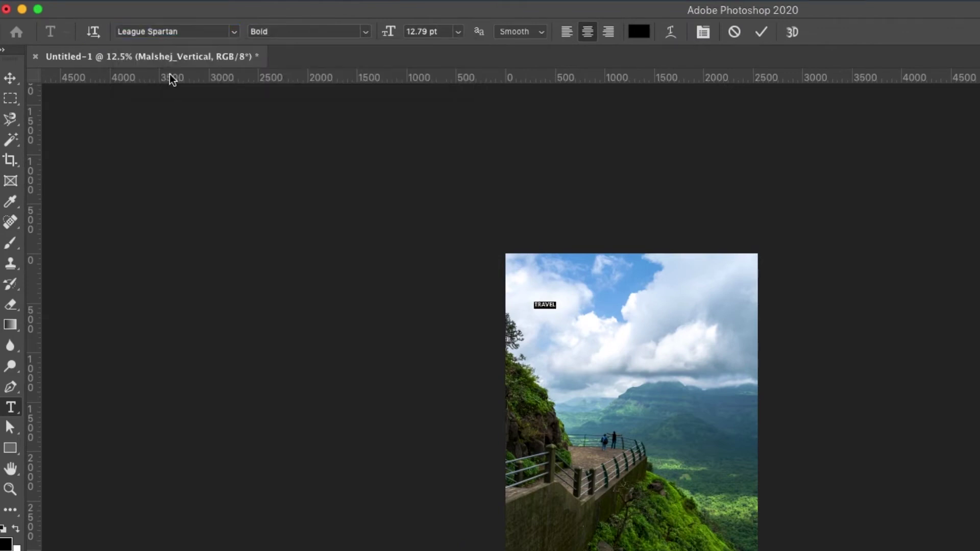
pyautogui.doubleClick(447, 32)
pyautogui.write('140')
pyautogui.press('Return')
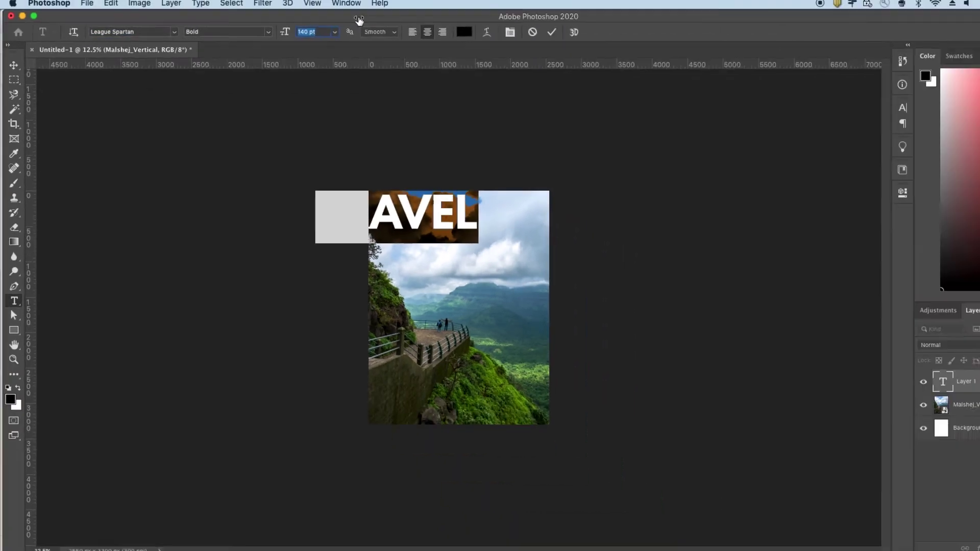
pyautogui.hotkey('ctrl', 'Return')
# Step: Centre TRAVEL horizontally on the canvas and colour it hillside green (476800)
pyautogui.press('v')
pyautogui.hotkey('ctrl', 'a')
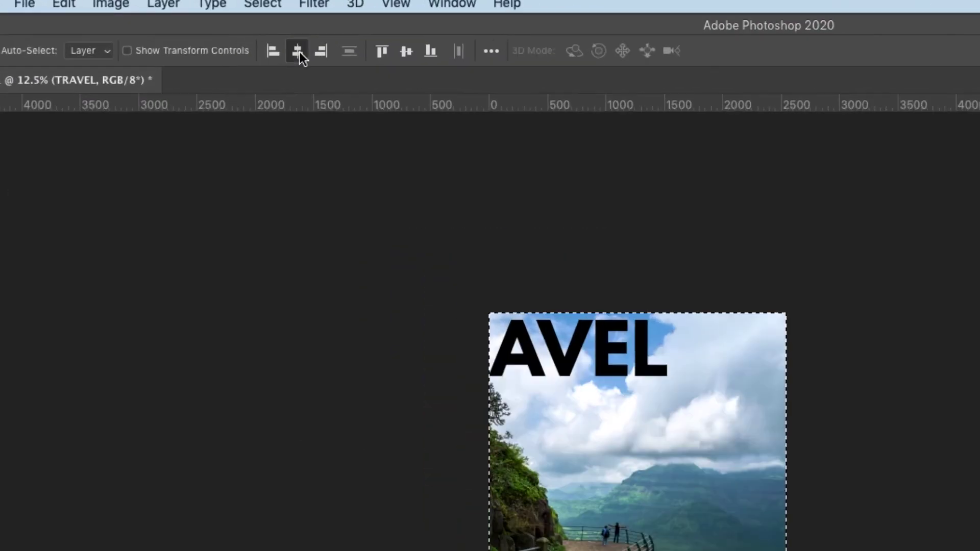
pyautogui.click(299, 51)
pyautogui.hotkey('ctrl', 'd')
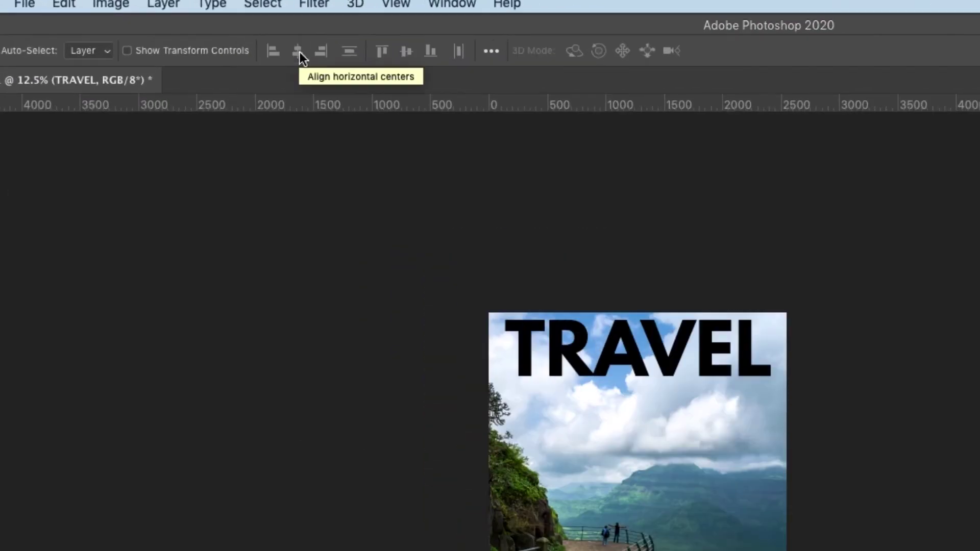
pyautogui.click(857, 50)
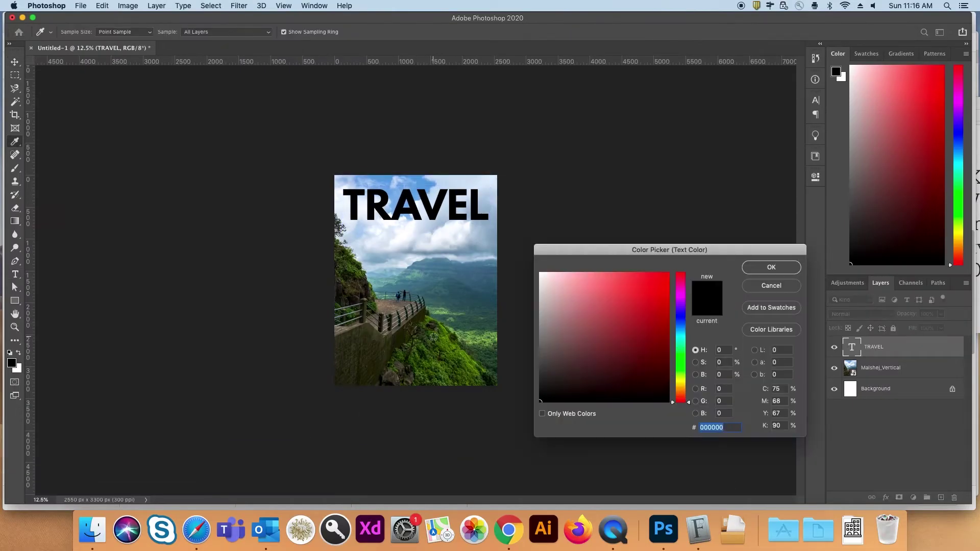
pyautogui.click(433, 337)
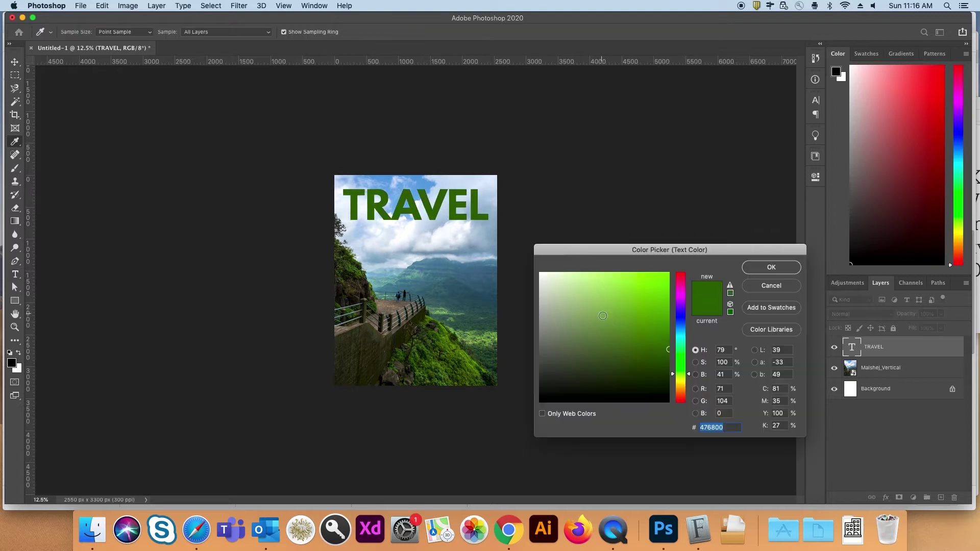
pyautogui.press('Return')
# Step: Save As MagazineDesign_Malshej.psd in the Magazine folder, accepting Maximize Compatibility
pyautogui.press('v')
pyautogui.click(81, 6)
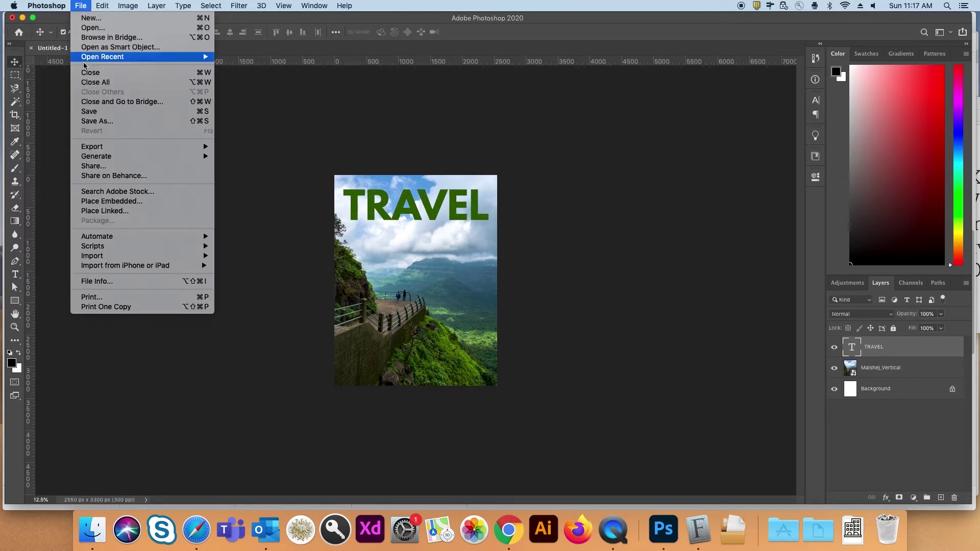
pyautogui.click(207, 124)
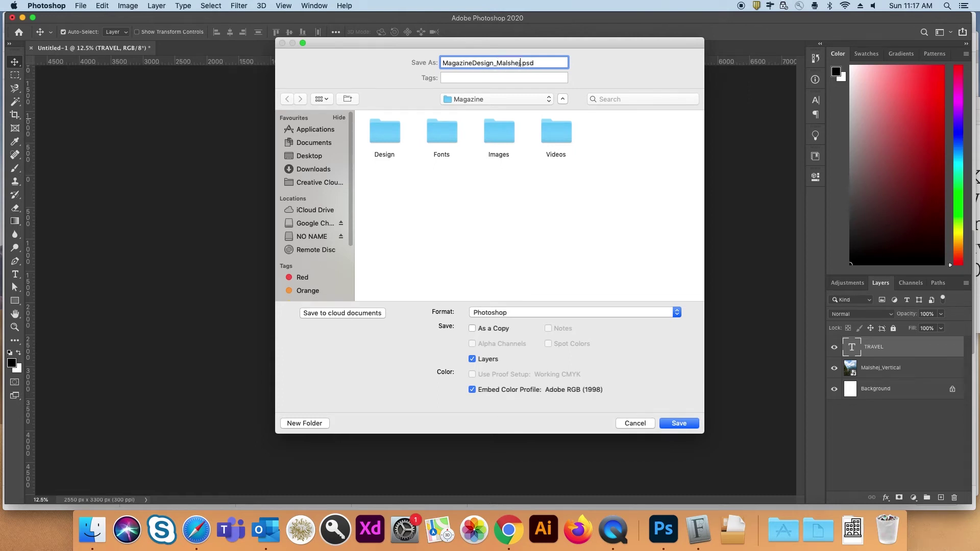
pyautogui.press('Return')
pyautogui.press('Return')
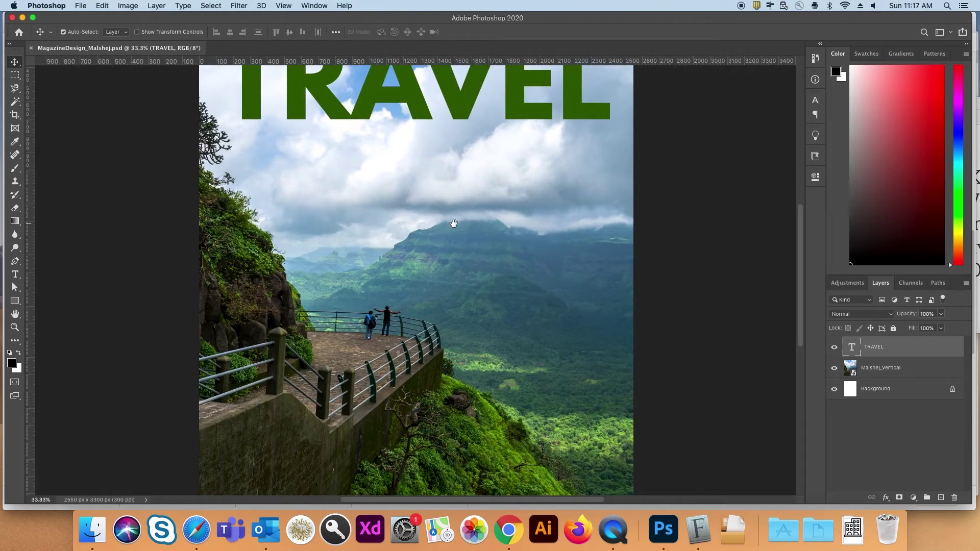
# Step: Add a left-aligned 28 pt line 'The Best Travel Experience' below TRAVEL and select it
pyautogui.moveTo(453, 223); pyautogui.dragTo(431, 301)
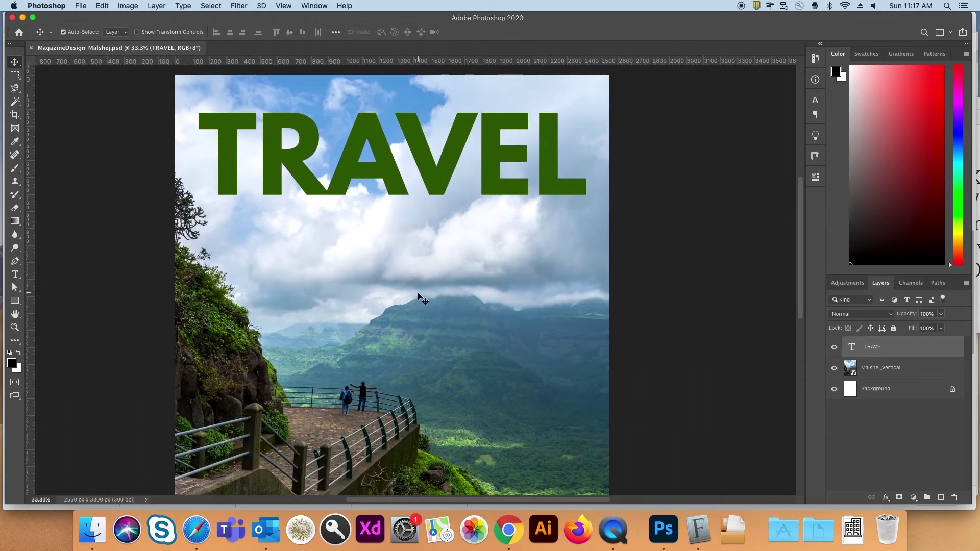
pyautogui.click(15, 275)
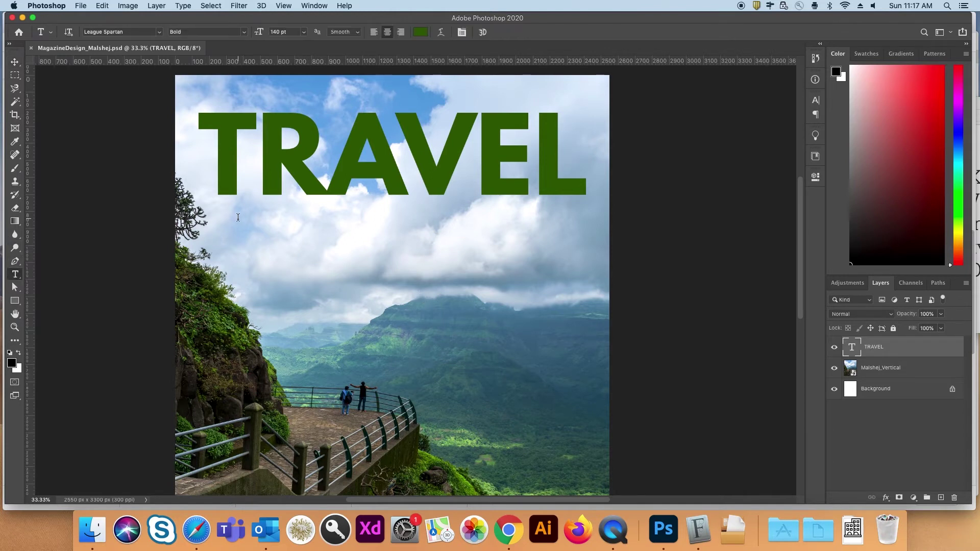
pyautogui.click(231, 245)
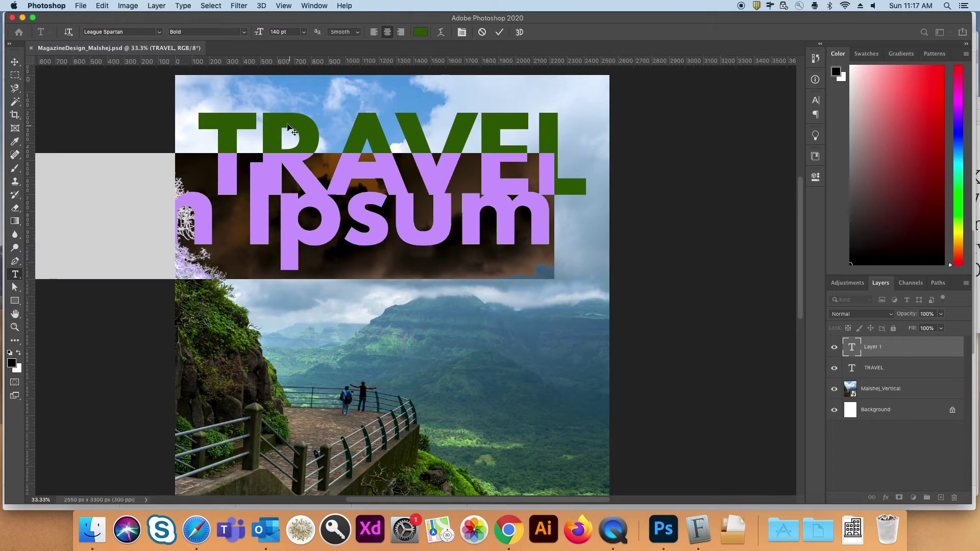
pyautogui.click(374, 32)
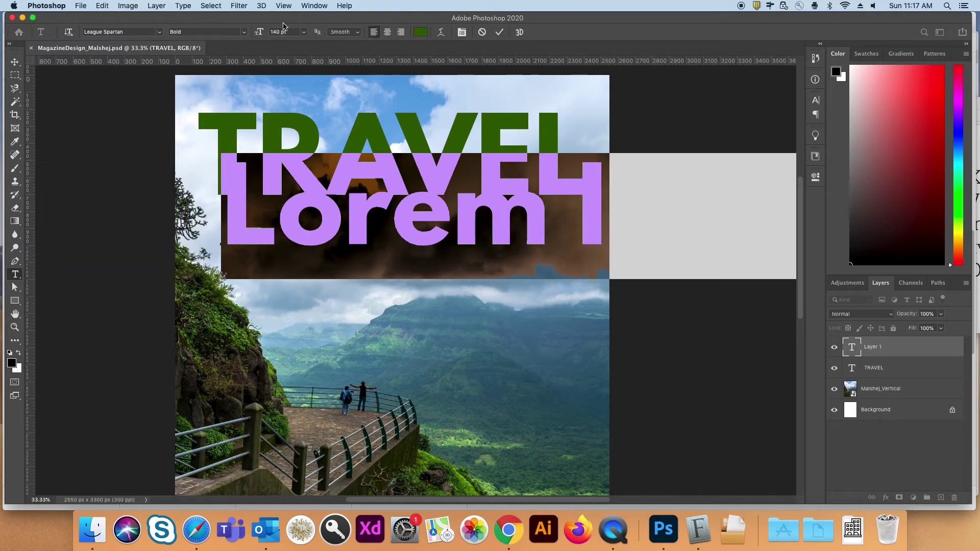
pyautogui.moveTo(264, 35); pyautogui.dragTo(207, 42)
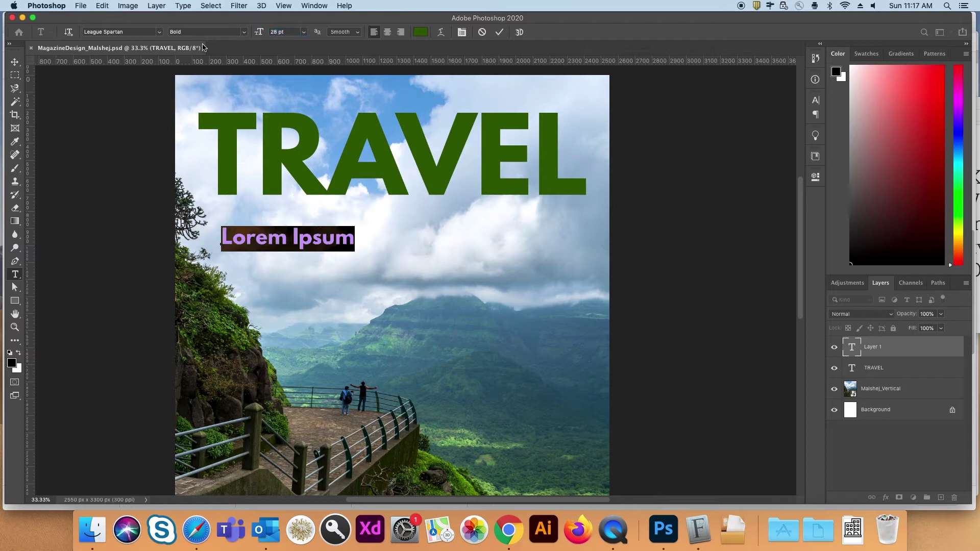
pyautogui.write('The ')
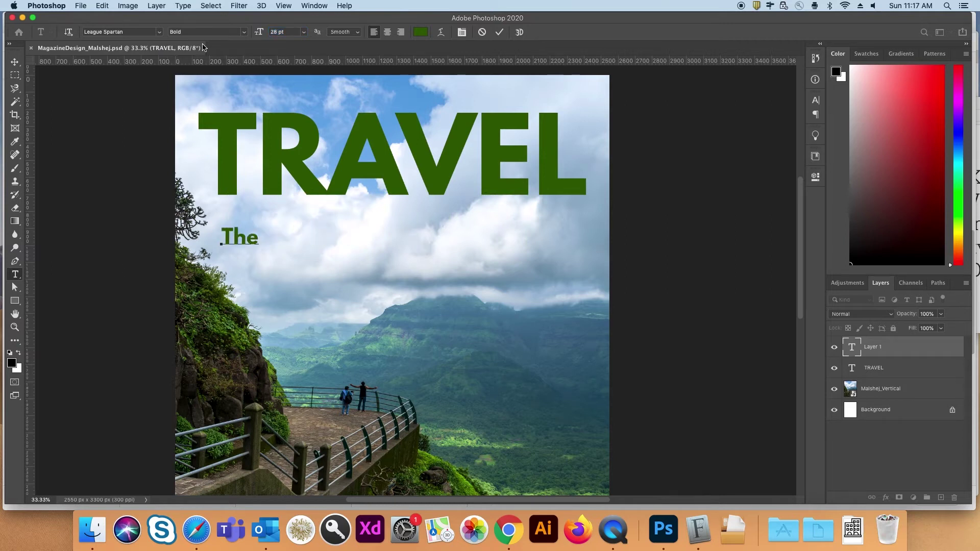
pyautogui.write('Best Trav')
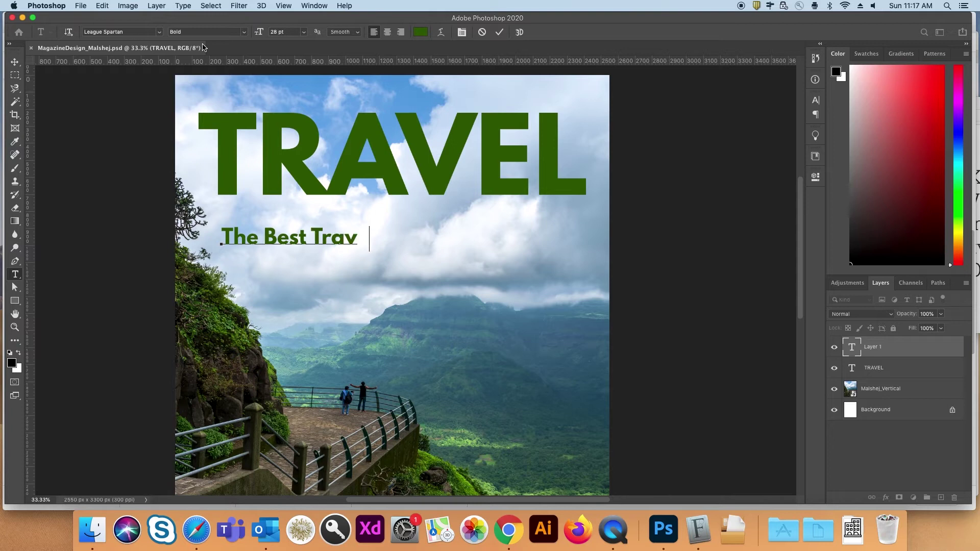
pyautogui.write('el E xpe')
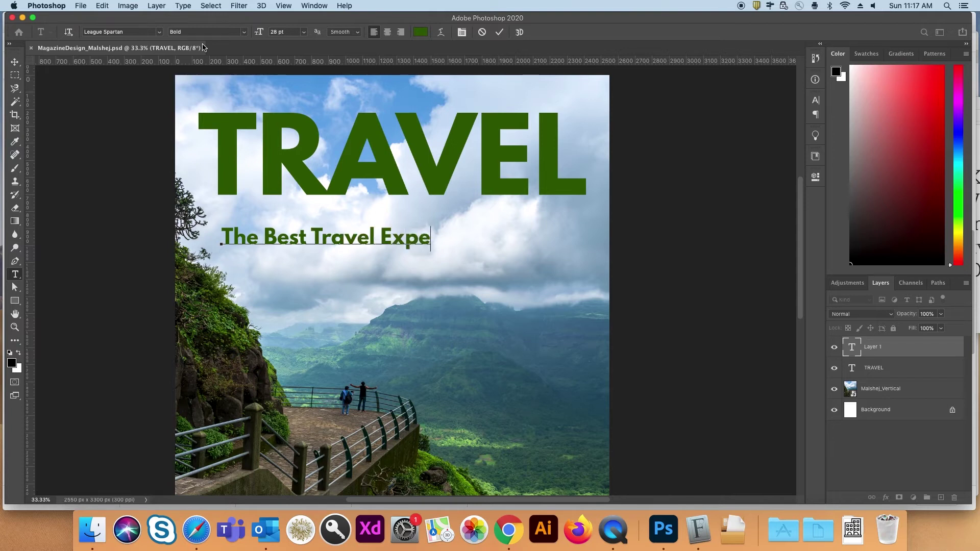
pyautogui.write('rience')
pyautogui.press('super+a')
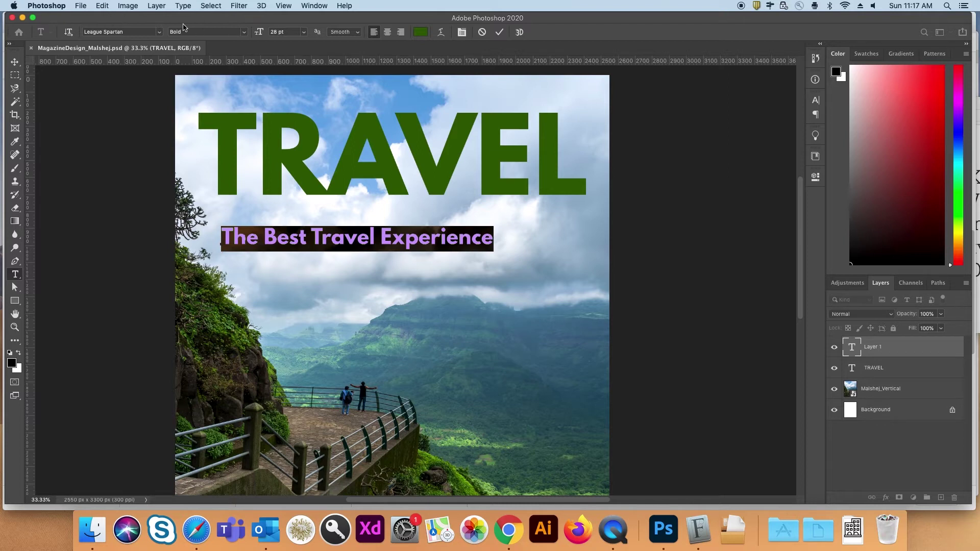
# Step: Set the subtitle to Go Regular, 11 pt, in black (000000)
pyautogui.click(136, 29)
pyautogui.write('Go')
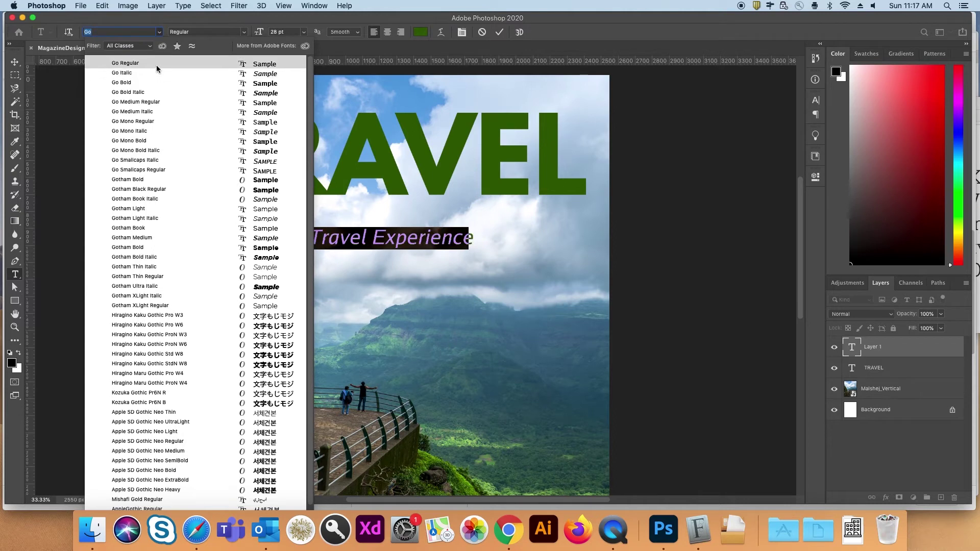
pyautogui.click(156, 65)
pyautogui.moveTo(261, 36); pyautogui.dragTo(254, 35)
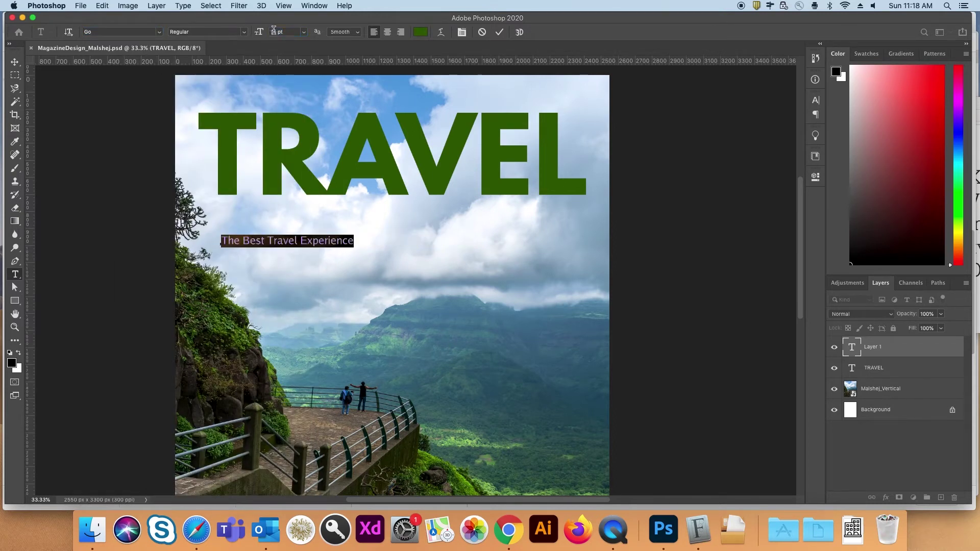
pyautogui.click(264, 34)
pyautogui.write('11')
pyautogui.press('Return')
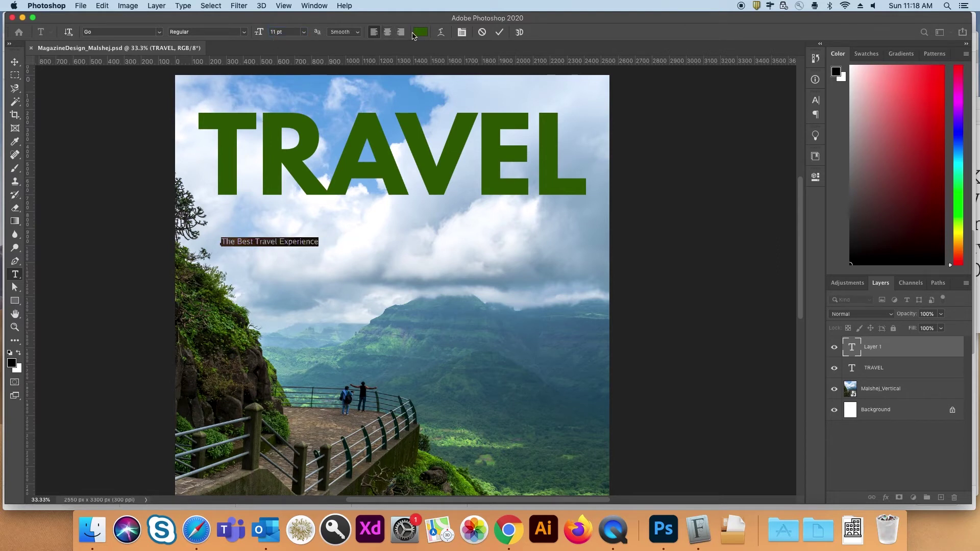
pyautogui.click(420, 32)
pyautogui.click(541, 402)
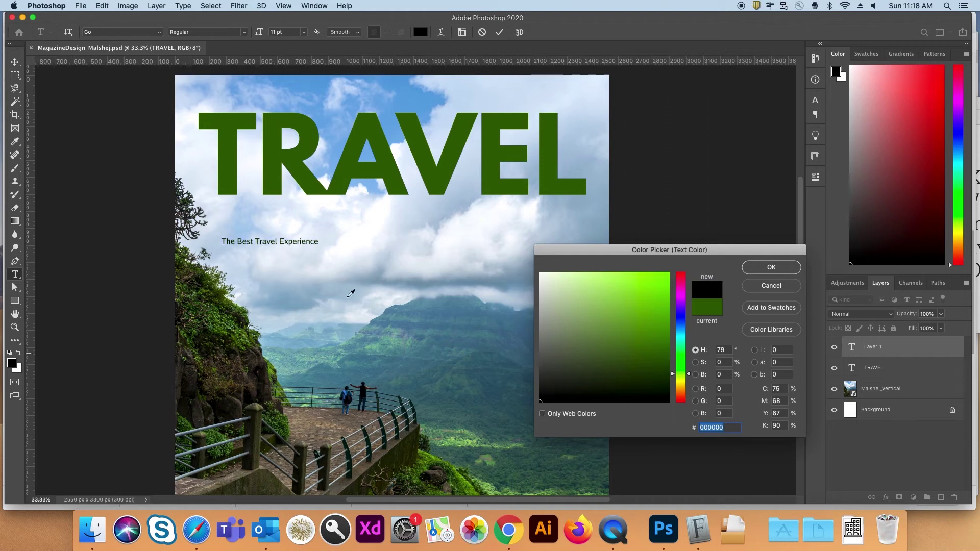
pyautogui.click(771, 268)
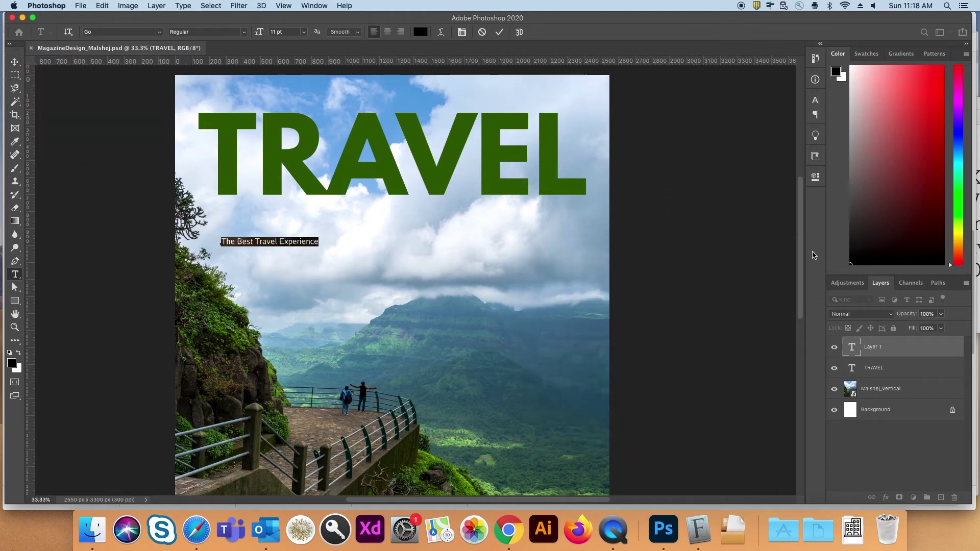
# Step: Open the Character panel from the Window menu
pyautogui.click(816, 105)
pyautogui.click(817, 105)
pyautogui.click(313, 6)
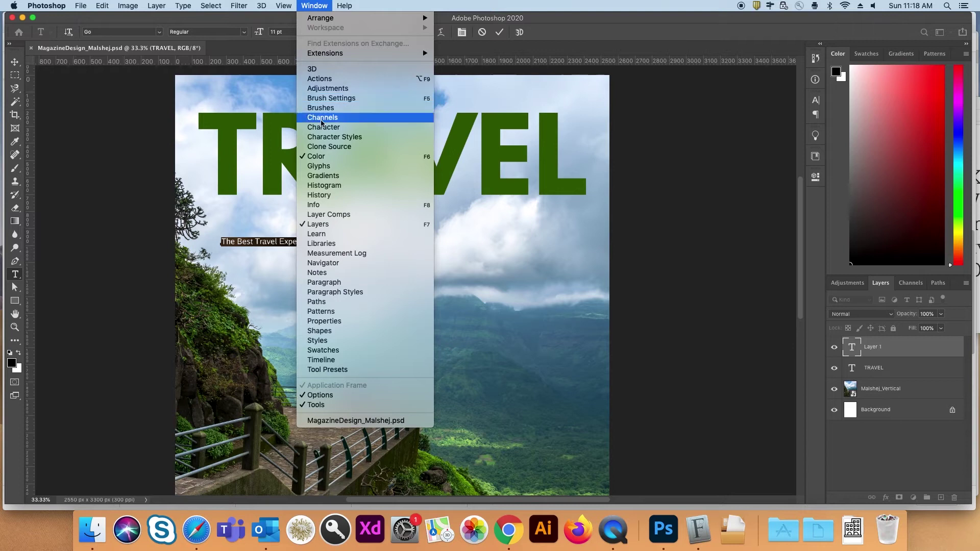
pyautogui.click(323, 127)
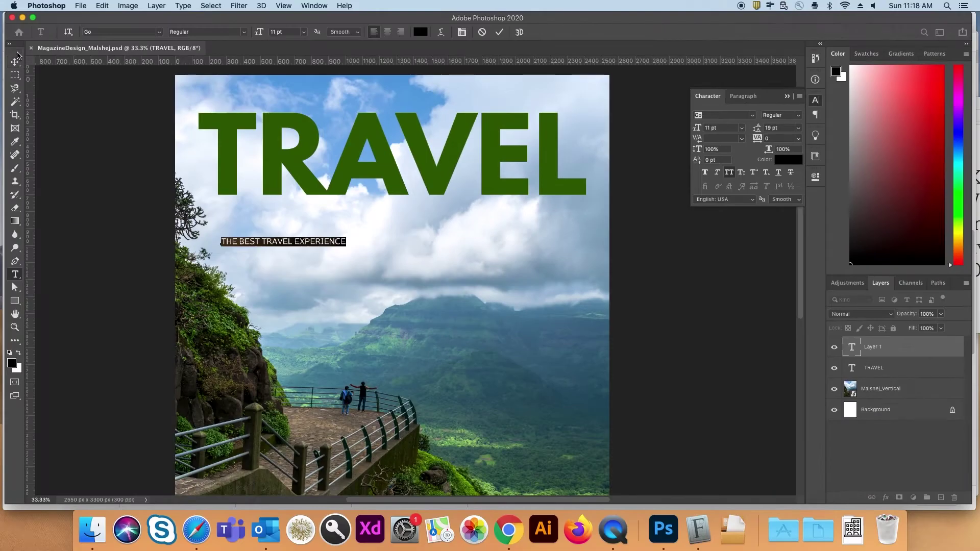
# Step: Duplicate the subtitle layer just below it and retype the copy as JUNE 2021 | 100
pyautogui.click(15, 61)
pyautogui.moveTo(908, 351); pyautogui.dragTo(942, 497)
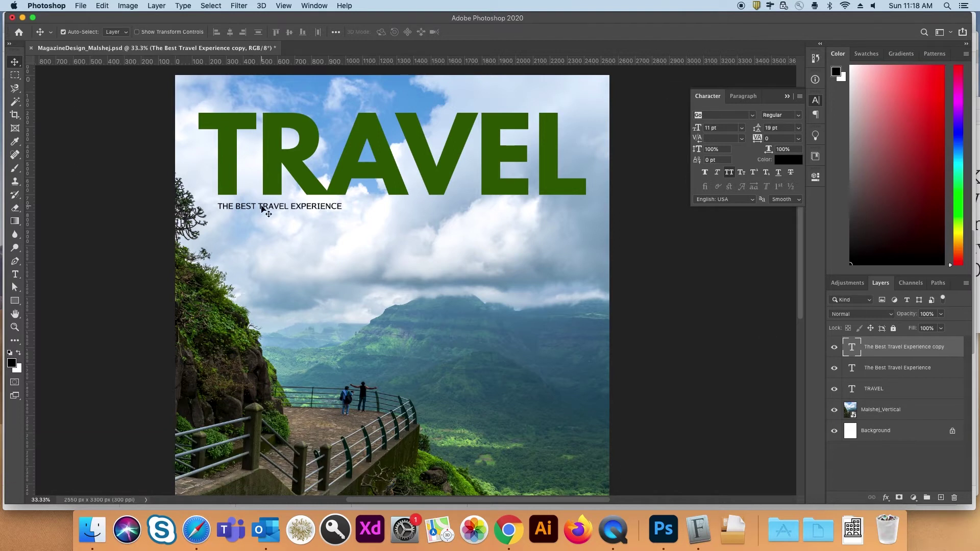
pyautogui.moveTo(264, 208); pyautogui.dragTo(270, 222)
pyautogui.doubleClick(852, 347)
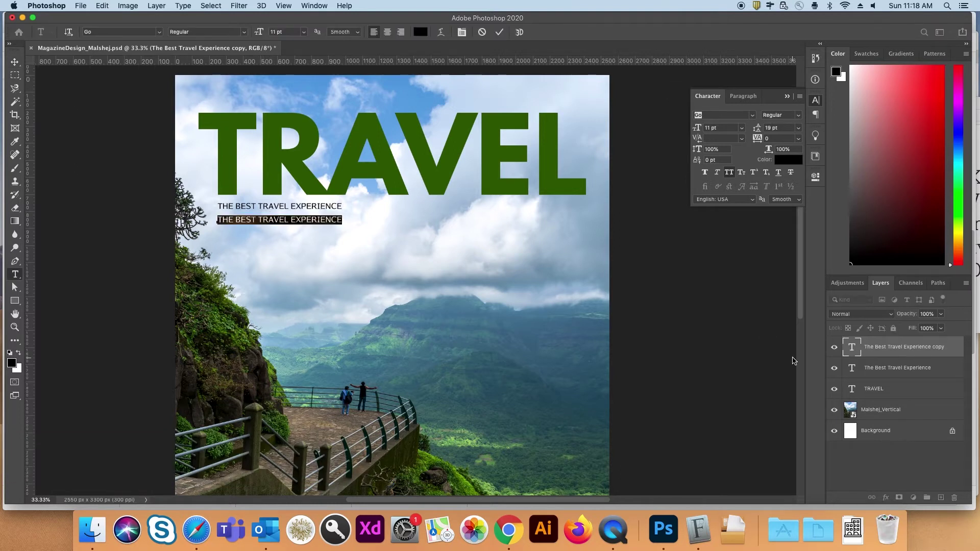
pyautogui.press('BackSpace')
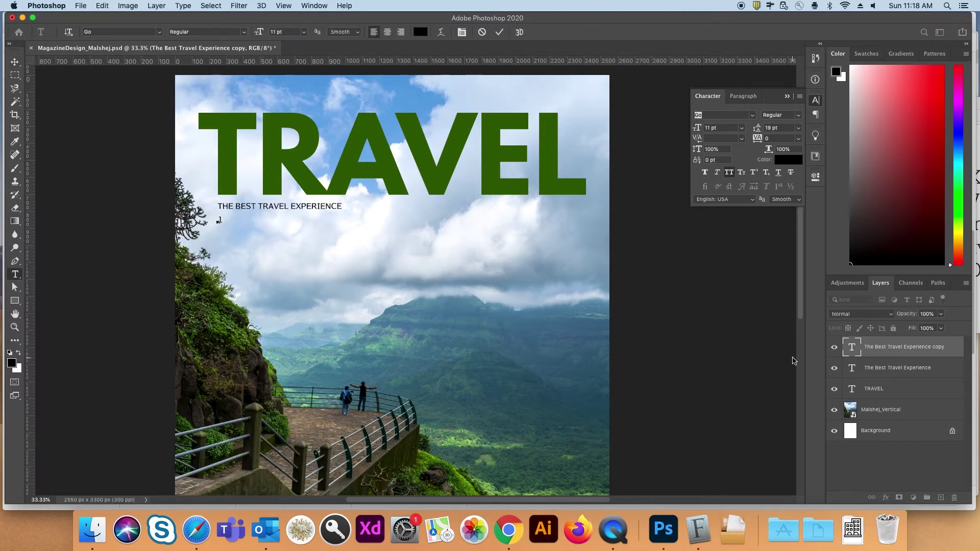
pyautogui.write('JUNE 2021 | 100')
# Step: Set the character before 100 in Rupee Foradian to produce the ₹ sign
pyautogui.click(265, 219)
pyautogui.click(136, 32)
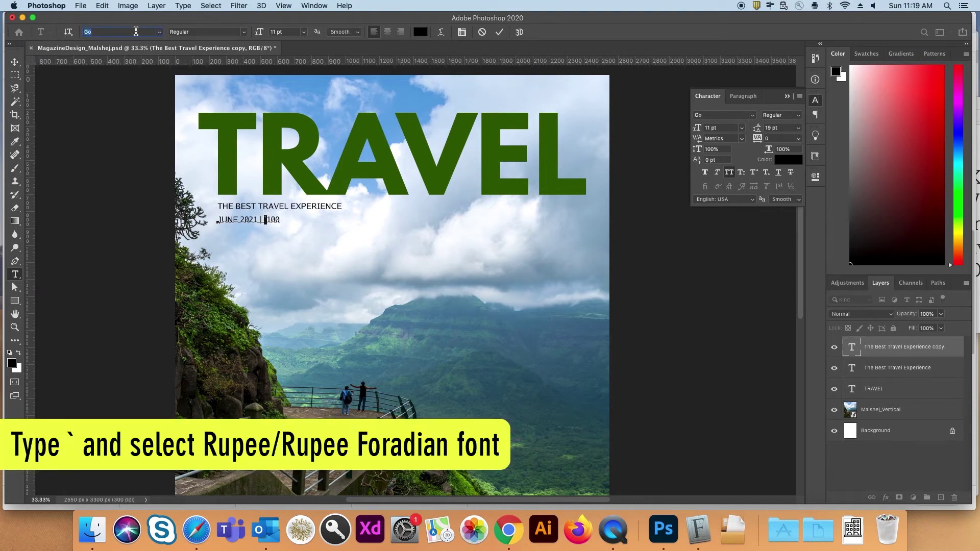
pyautogui.write('rup')
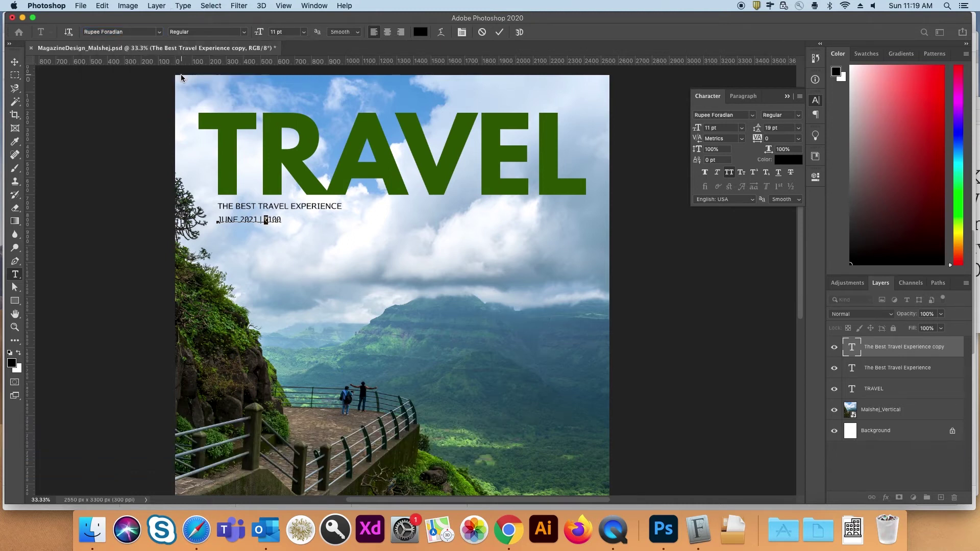
pyautogui.click(237, 220)
# Step: Make JUNE 2021 | and the price bold, and add a guide along the left edge
pyautogui.moveTo(263, 220)
pyautogui.mouseDown()
pyautogui.moveTo(217, 220)
pyautogui.moveTo(283, 220)
pyautogui.mouseUp()
pyautogui.click(244, 32)
pyautogui.click(226, 43)
pyautogui.click(244, 32)
pyautogui.click(226, 42)
pyautogui.click(270, 218)
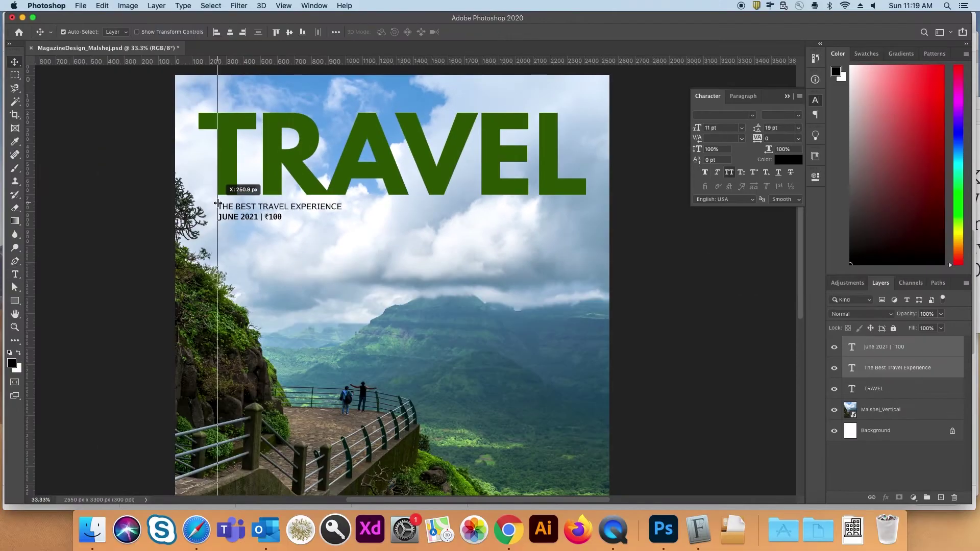
pyautogui.moveTo(240, 219); pyautogui.dragTo(234, 219)
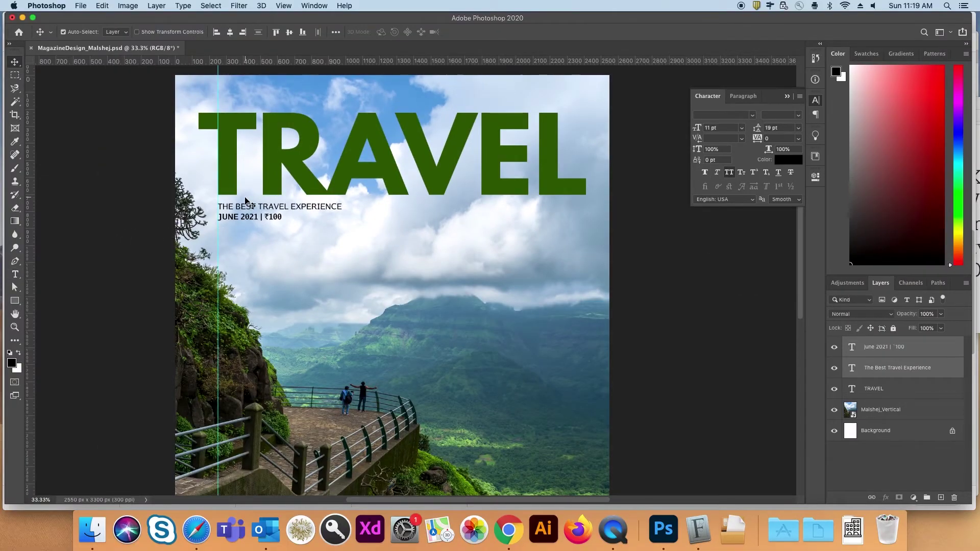
# Step: Save the magazine design
pyautogui.hscroll(-2, 245, 200)
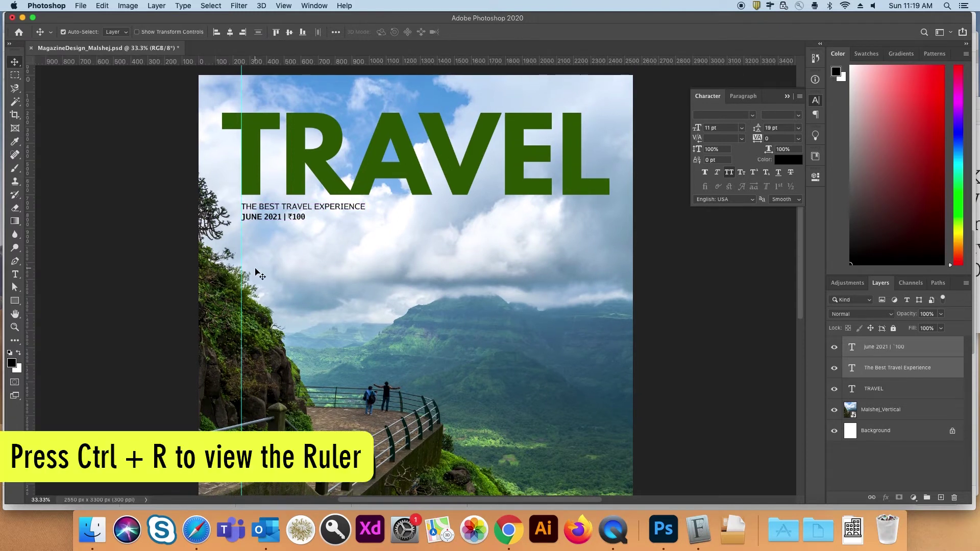
pyautogui.press('super+s')
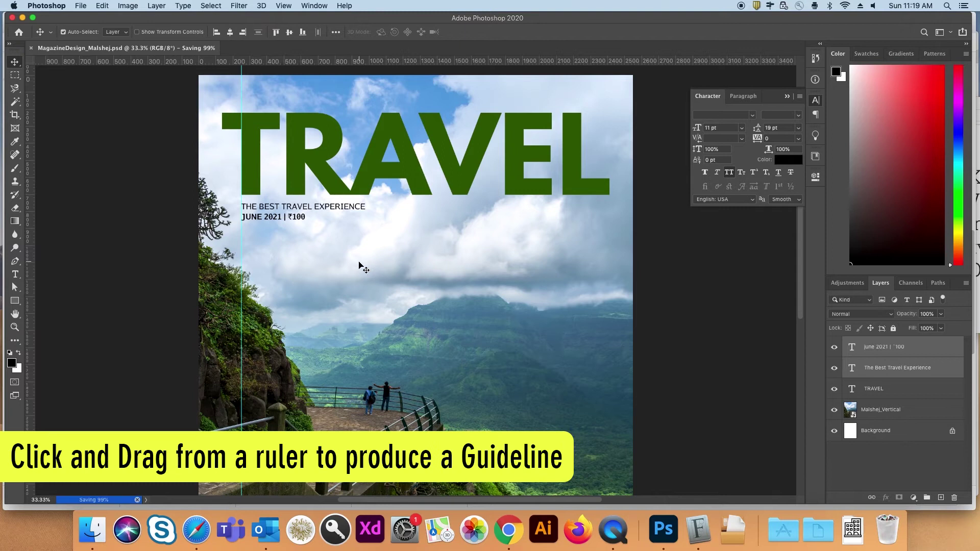
pyautogui.moveTo(360, 254)
pyautogui.mouseDown()
pyautogui.moveTo(302, 217)
pyautogui.moveTo(383, 261)
pyautogui.moveTo(324, 225)
pyautogui.moveTo(364, 278)
pyautogui.moveTo(344, 261)
pyautogui.mouseUp()
# Step: Type a two-line headline MAGICAL / MALSHEJ over the mountains
pyautogui.press('t')
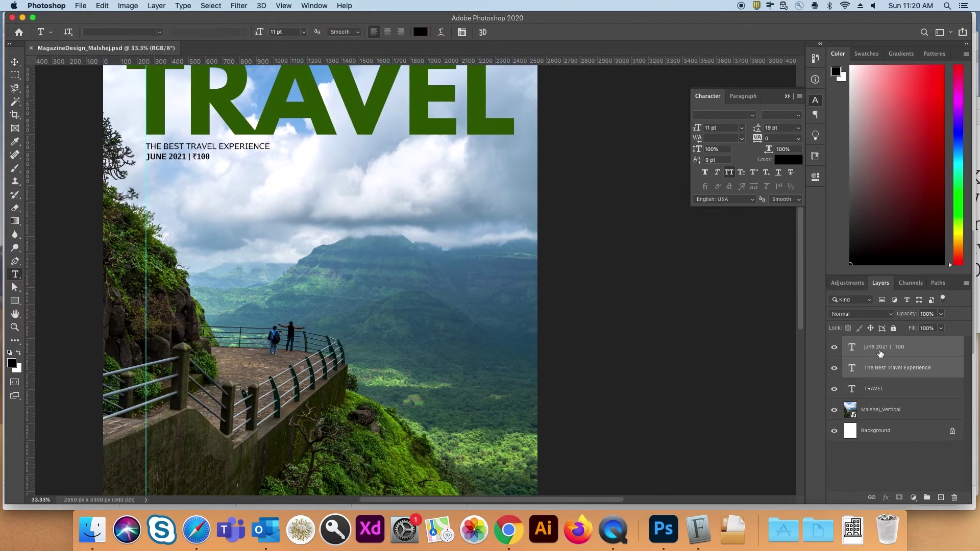
pyautogui.click(853, 350)
pyautogui.click(362, 269)
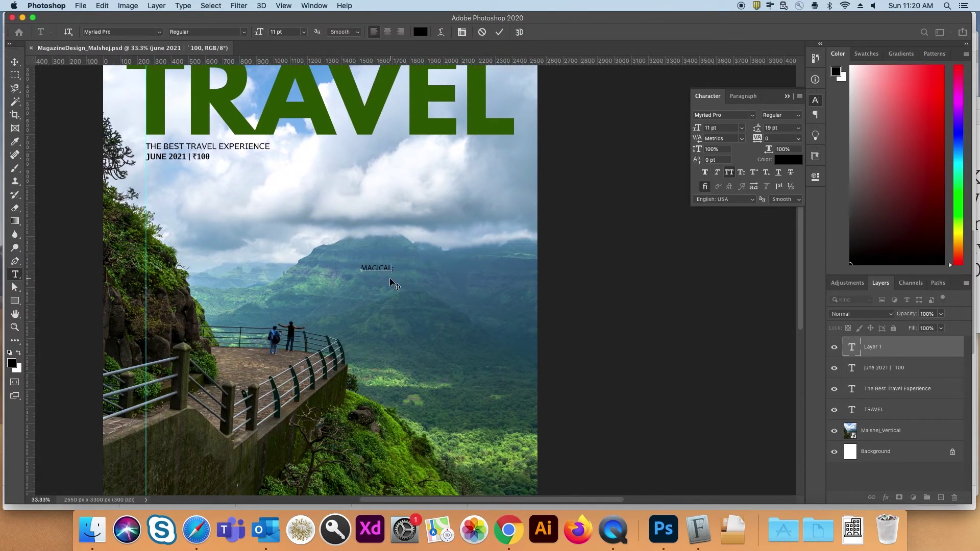
pyautogui.write('MAGICAL')
pyautogui.press('Return')
pyautogui.write('MALSHEJ')
# Step: Style the headline white (ffffff), Aleo Bold 37 pt, leading 36, right-aligned
pyautogui.press('super+a')
pyautogui.click(420, 32)
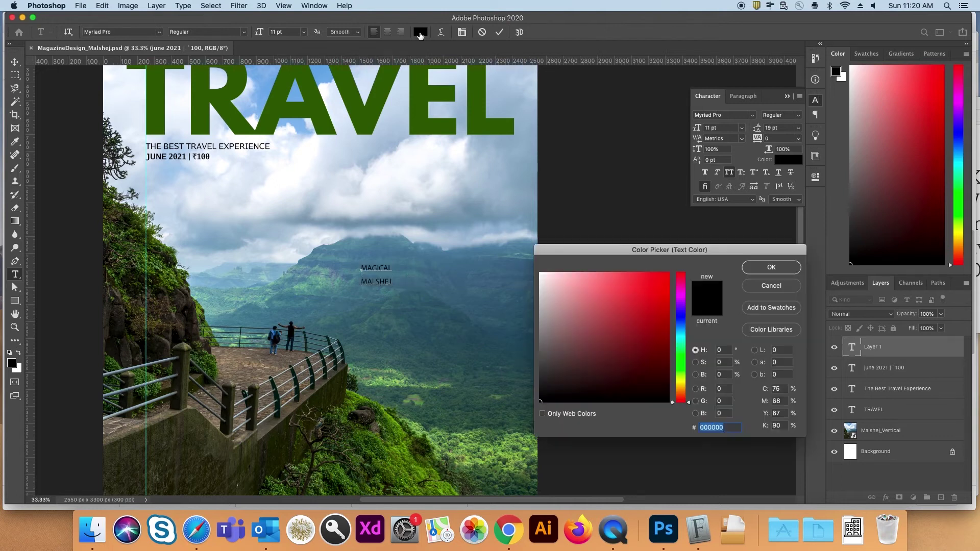
pyautogui.write('ffffff')
pyautogui.click(746, 268)
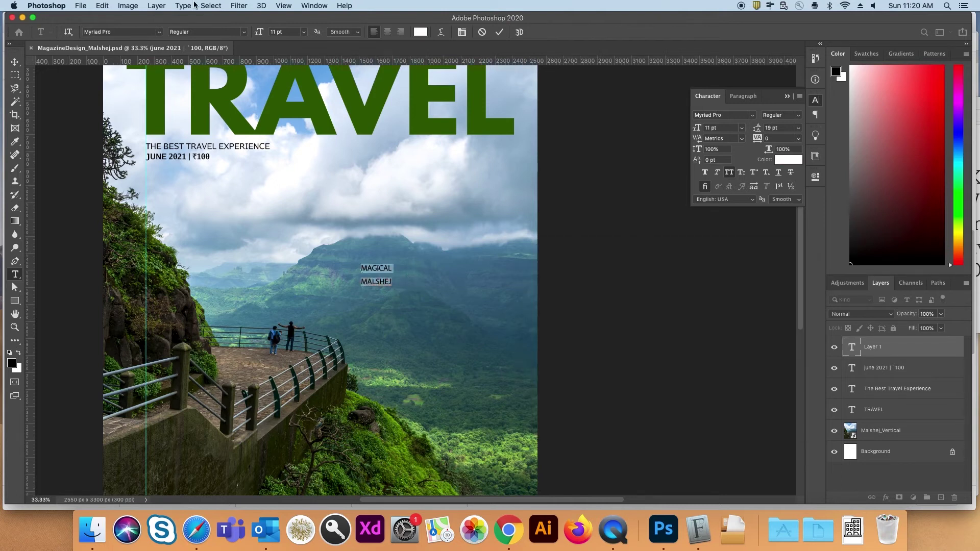
pyautogui.click(121, 31)
pyautogui.write('ALEO')
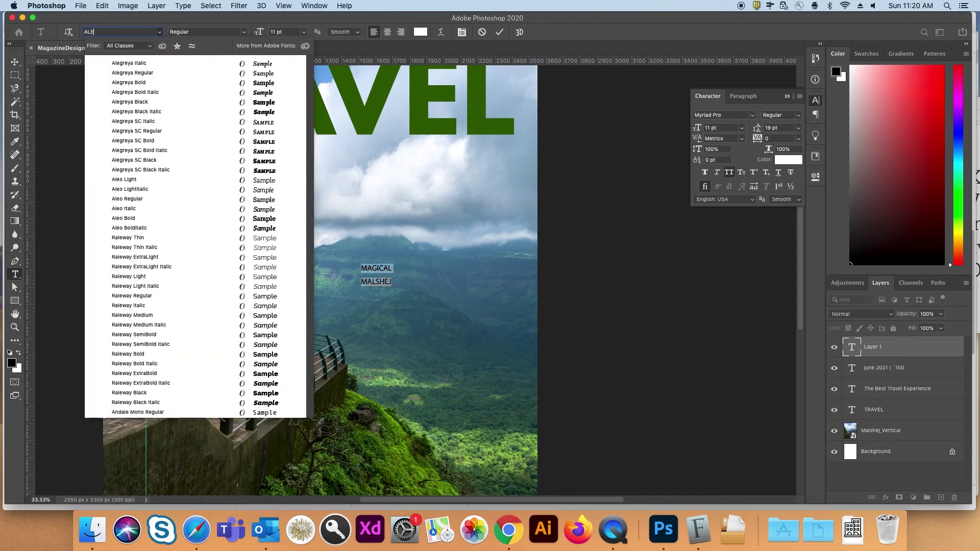
pyautogui.click(161, 101)
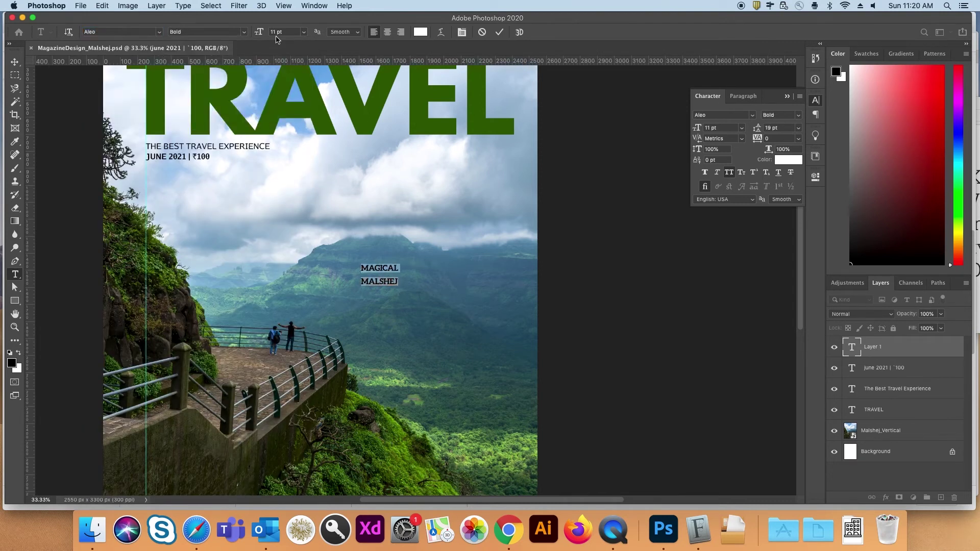
pyautogui.moveTo(258, 35)
pyautogui.mouseDown()
pyautogui.moveTo(274, 35)
pyautogui.moveTo(261, 34)
pyautogui.mouseUp()
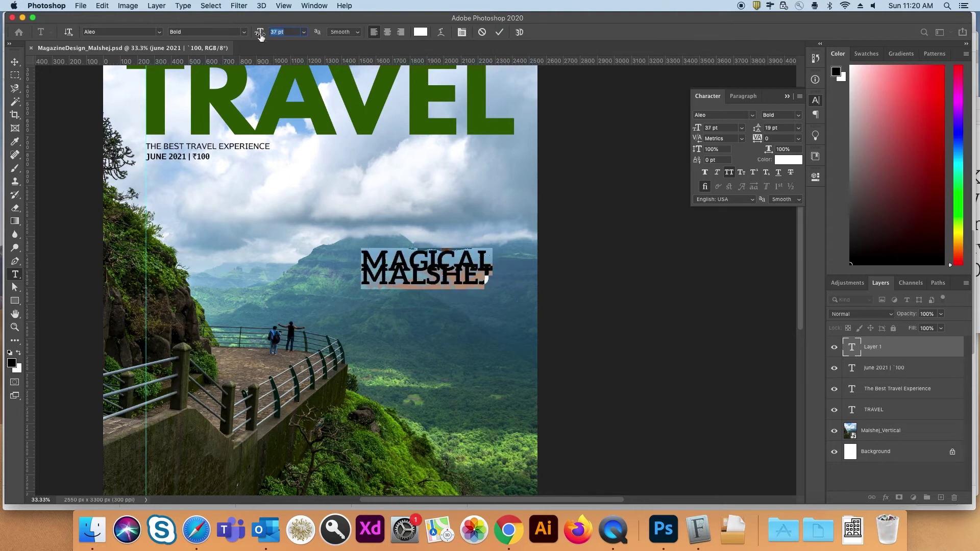
pyautogui.moveTo(758, 129); pyautogui.dragTo(766, 131)
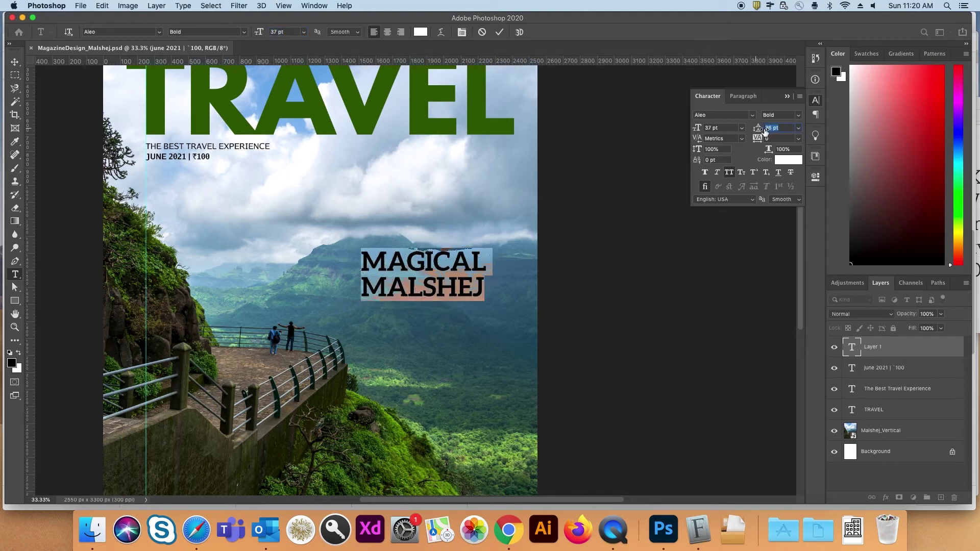
pyautogui.click(743, 96)
pyautogui.click(731, 114)
# Step: Move the headline to the right and add vertical guides near both edges
pyautogui.click(15, 62)
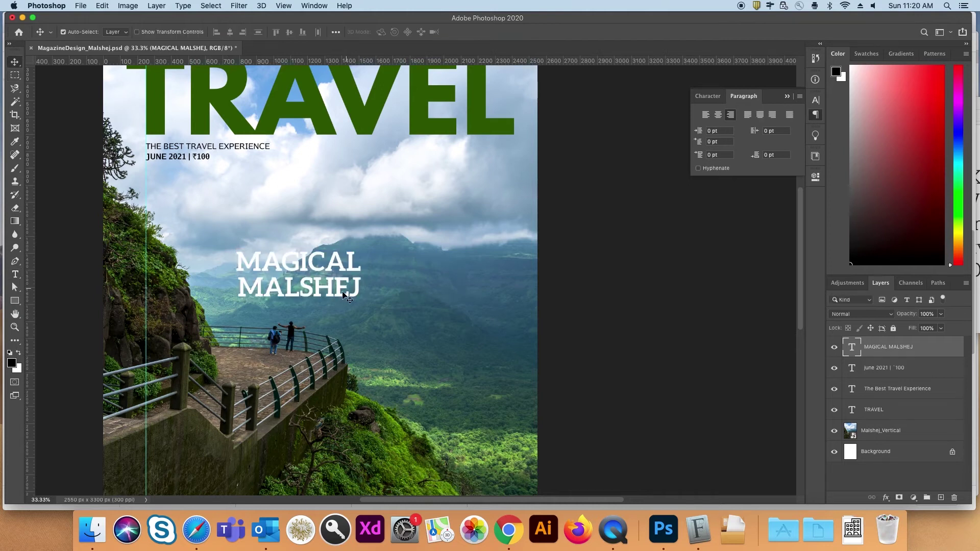
pyautogui.moveTo(343, 295); pyautogui.dragTo(484, 305)
pyautogui.moveTo(31, 314); pyautogui.dragTo(513, 284)
pyautogui.moveTo(30, 262); pyautogui.dragTo(127, 257)
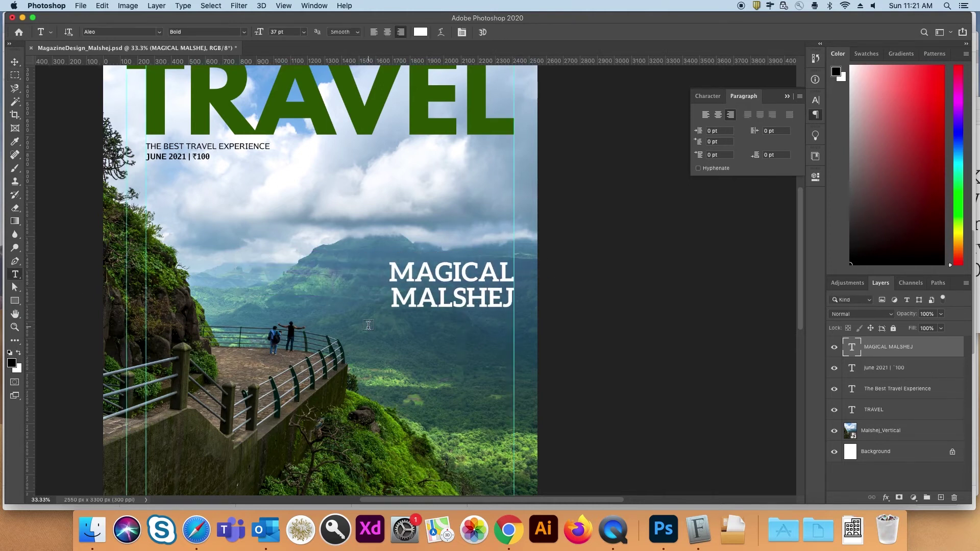
# Step: Draw a text box below the headline and enter the 'Why Malshej Ghat…' subline
pyautogui.moveTo(365, 327)
pyautogui.mouseDown()
pyautogui.moveTo(510, 358)
pyautogui.moveTo(513, 370)
pyautogui.mouseUp()
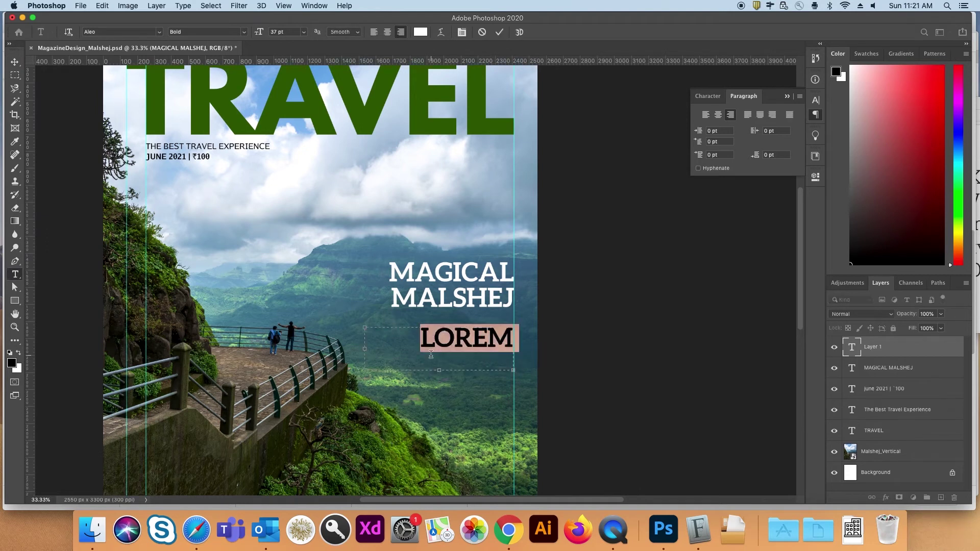
pyautogui.write('WHY')
pyautogui.press('BackSpace')
pyautogui.press('BackSpace')
pyautogui.press('BackSpace')
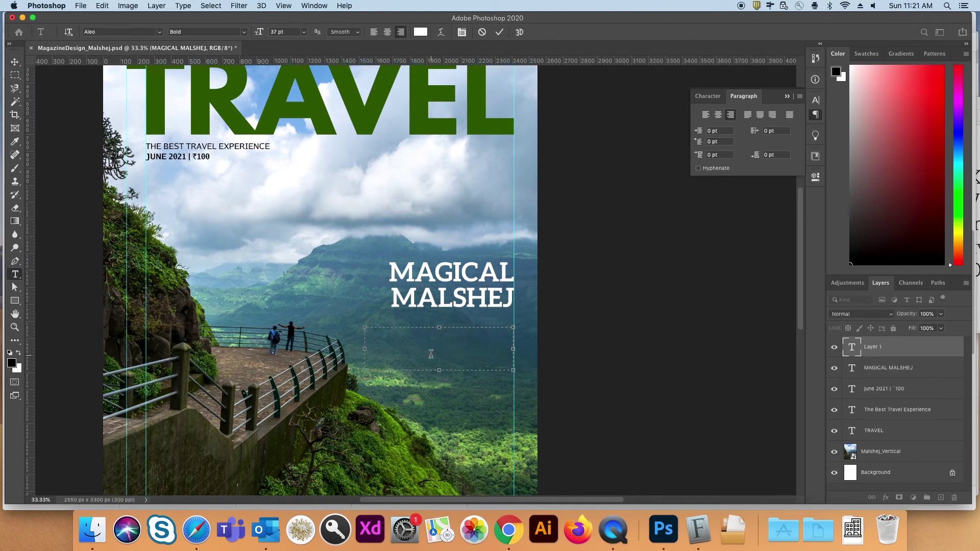
pyautogui.click(708, 96)
pyautogui.write('Why M')
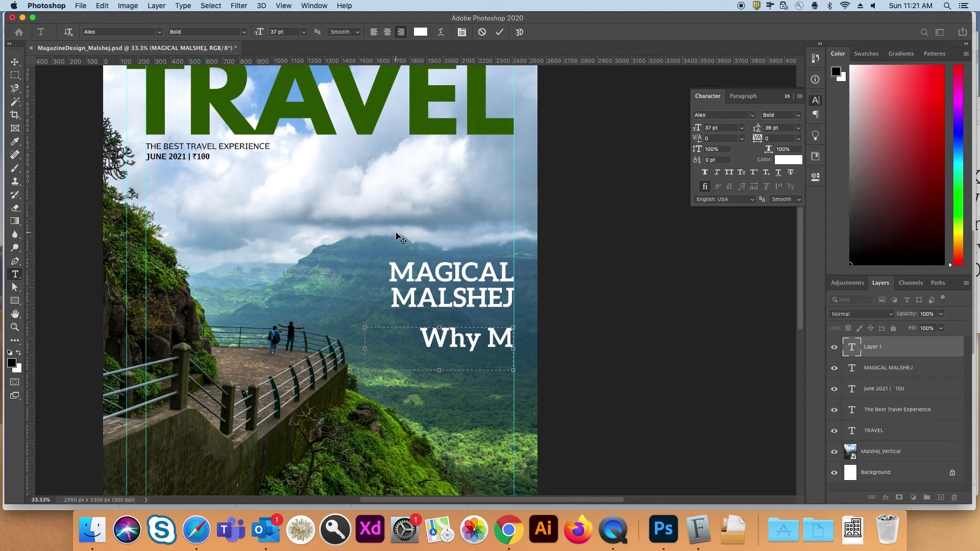
pyautogui.press('BackSpace')
pyautogui.press('BackSpace')
pyautogui.press('cmd+a')
# Step: Set the subline in smaller Go Regular with 19 pt leading, placed under the headline
pyautogui.click(121, 32)
pyautogui.write('go')
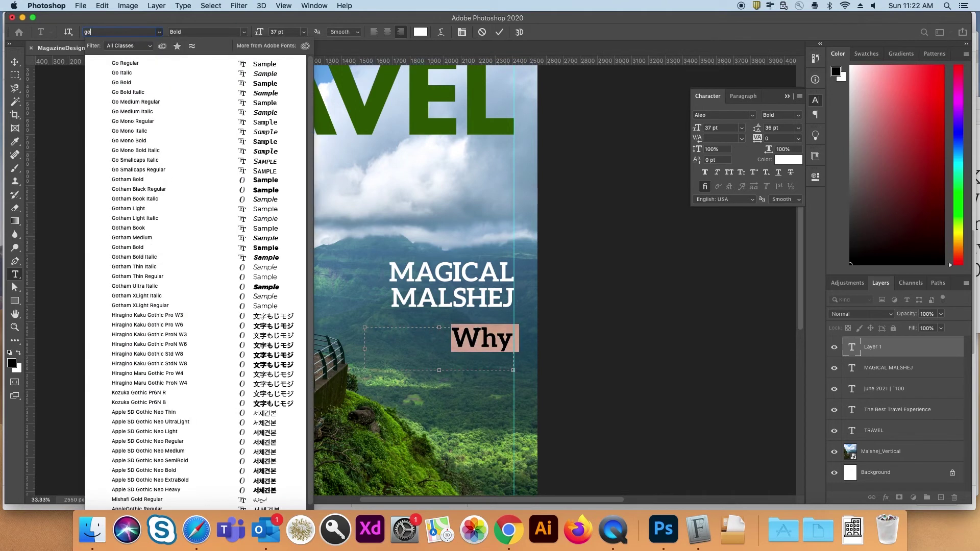
pyautogui.press('Return')
pyautogui.moveTo(258, 32); pyautogui.dragTo(246, 37)
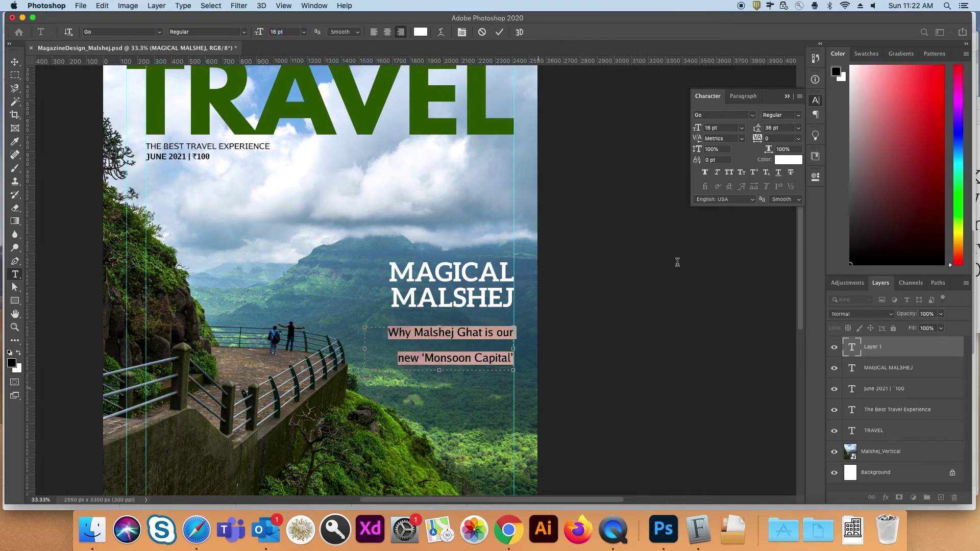
pyautogui.moveTo(757, 127); pyautogui.dragTo(751, 128)
pyautogui.press('cmd+Return')
pyautogui.press('v')
pyautogui.moveTo(467, 334); pyautogui.dragTo(467, 321)
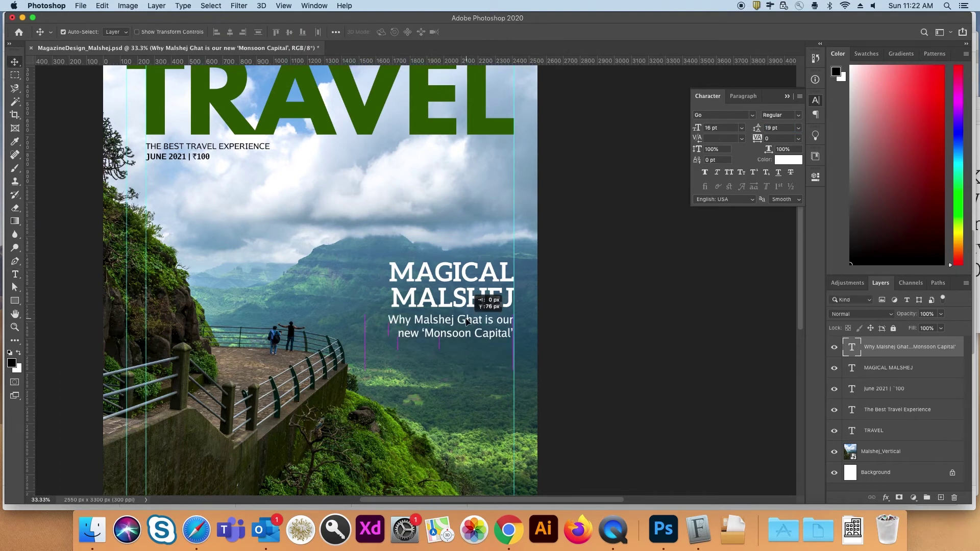
# Step: Type 'KOLKATA HOMESTAYS | ANDAMAN BEACHES | LADAKHI TRIBES' near the cover bottom
pyautogui.press('t')
pyautogui.scroll(-10, 320, 281)
pyautogui.click(134, 355)
pyautogui.write('KOLKATA ')
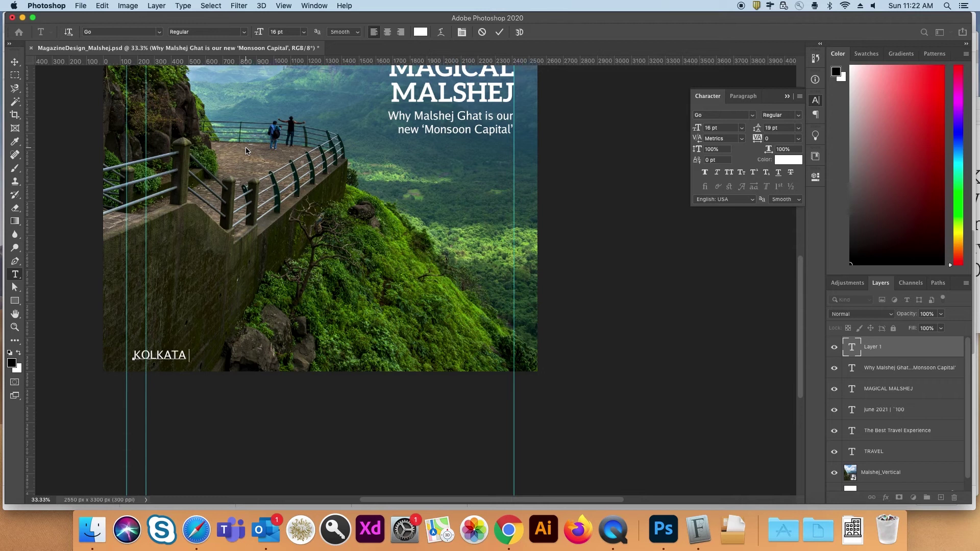
pyautogui.write('HOMESTAYS  |  ANDAMAN')
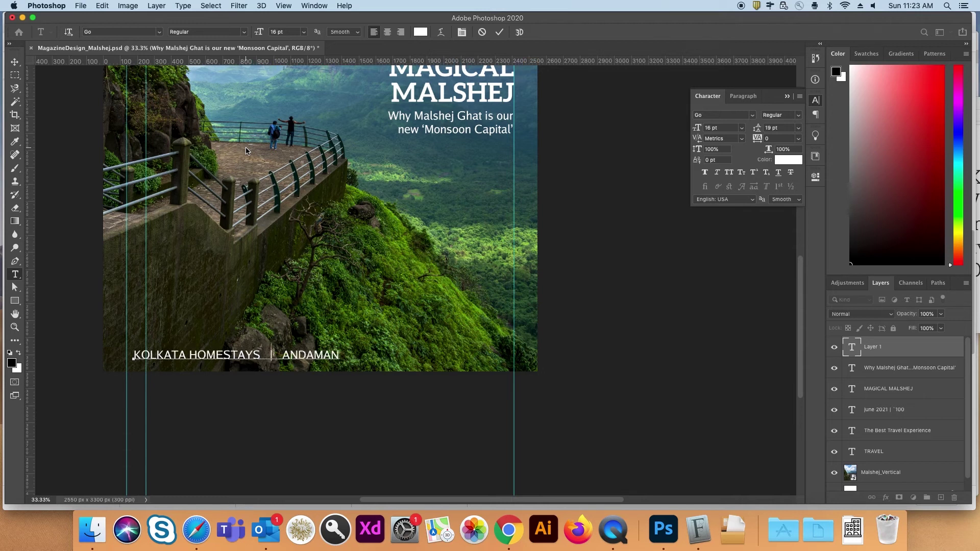
pyautogui.write(' BEACHES  |')
pyautogui.write('  LADAKHI TRIBES')
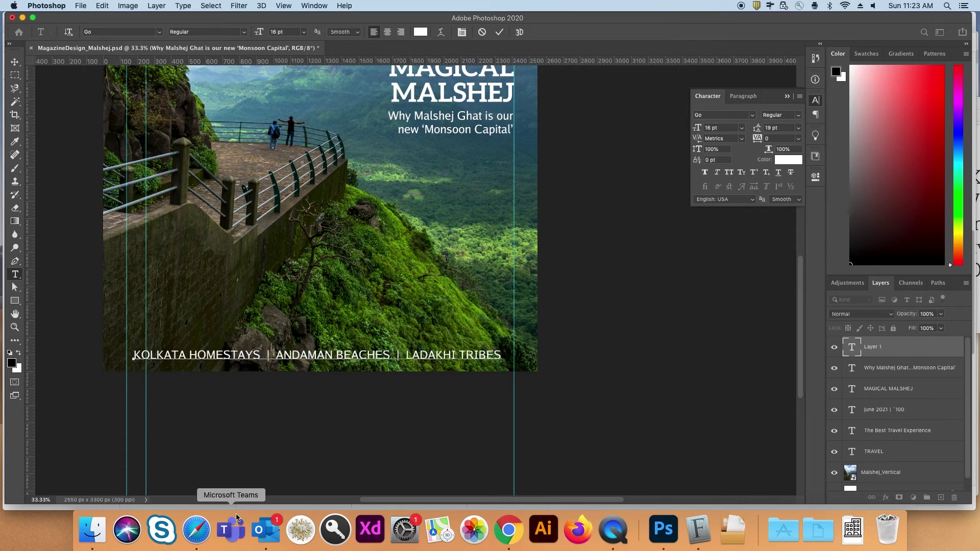
pyautogui.press('super+a')
# Step: Set the line in Aleo Bold, centre-aligned and centred horizontally on the cover
pyautogui.click(136, 32)
pyautogui.write('Go')
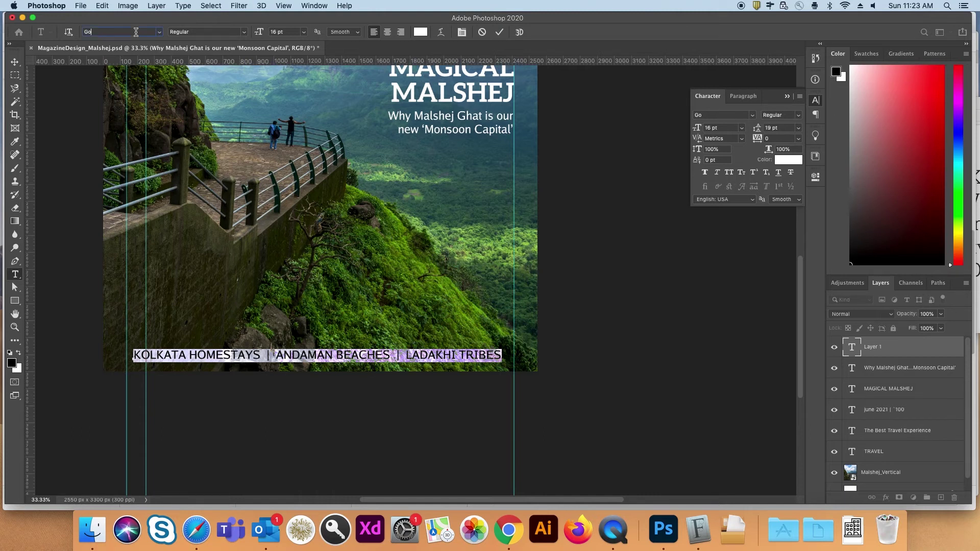
pyautogui.press('BackSpace')
pyautogui.press('BackSpace')
pyautogui.write('ALEO')
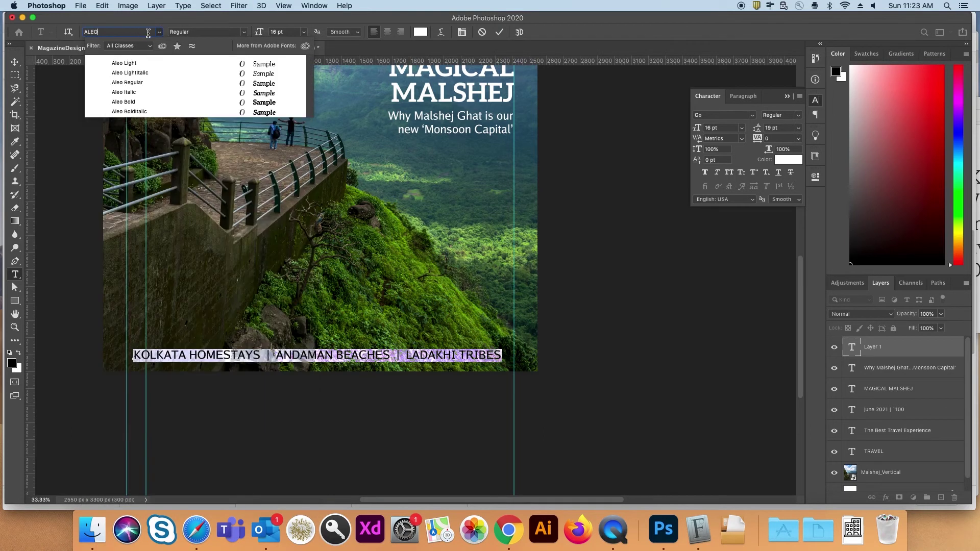
pyautogui.click(149, 102)
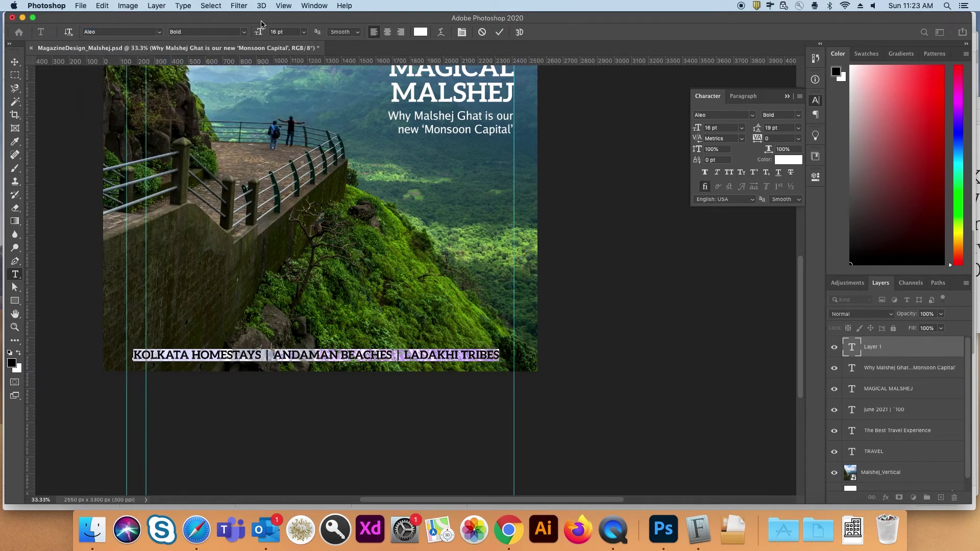
pyautogui.click(386, 32)
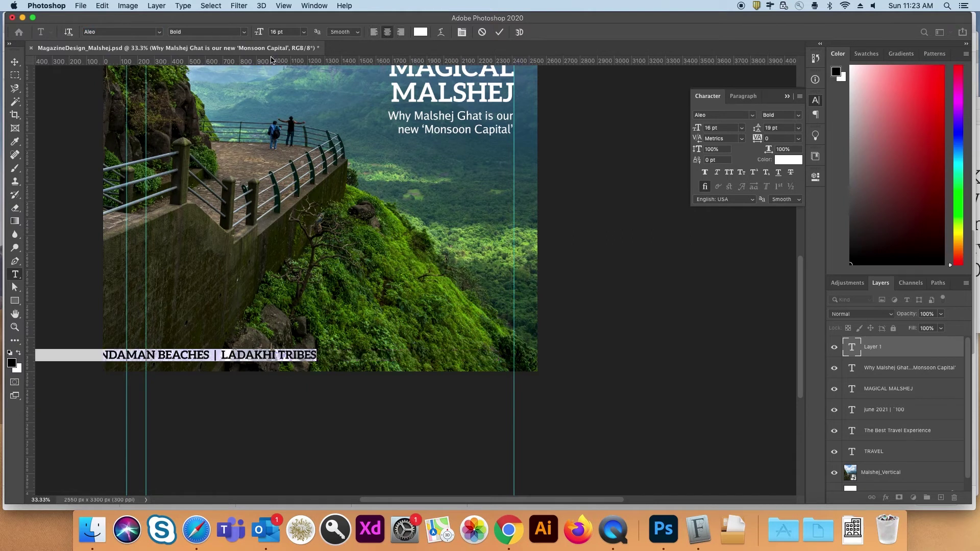
pyautogui.click(15, 62)
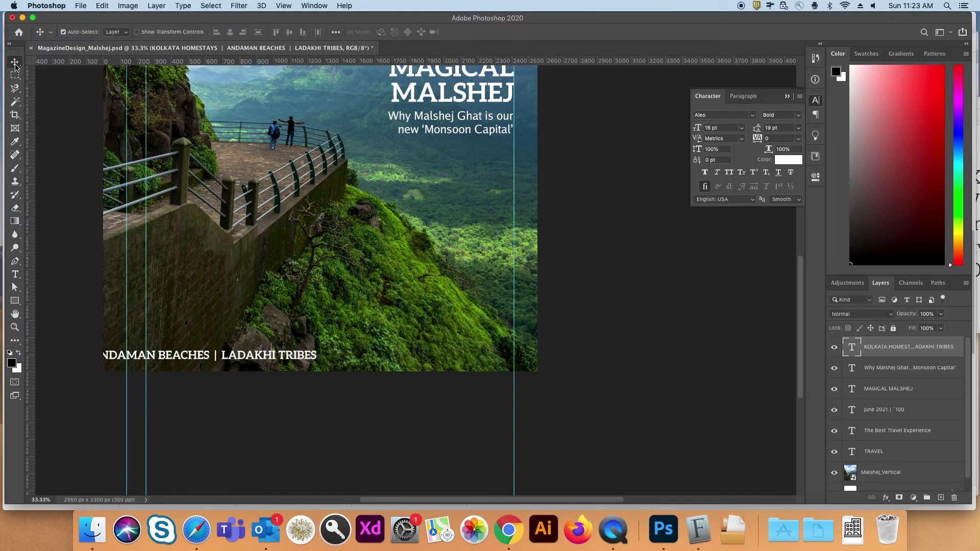
pyautogui.click(231, 32)
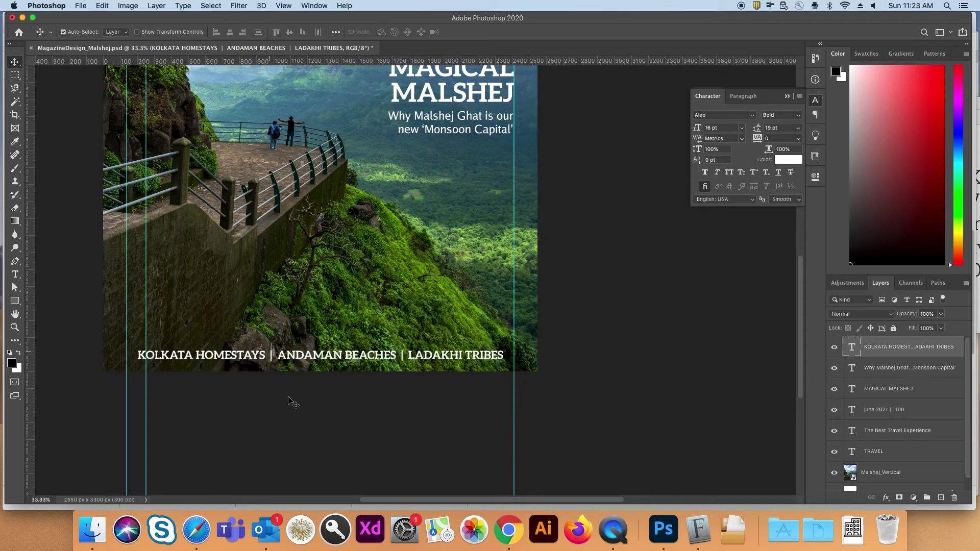
# Step: Change ANDAMAN BEACHES to regular weight
pyautogui.click(15, 274)
pyautogui.click(280, 356)
pyautogui.click(404, 356)
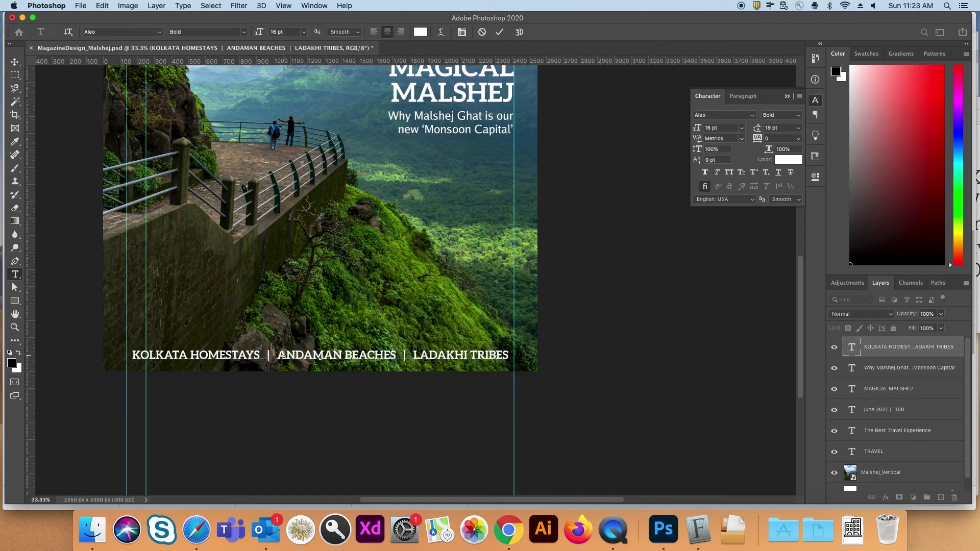
pyautogui.moveTo(278, 355); pyautogui.dragTo(394, 354)
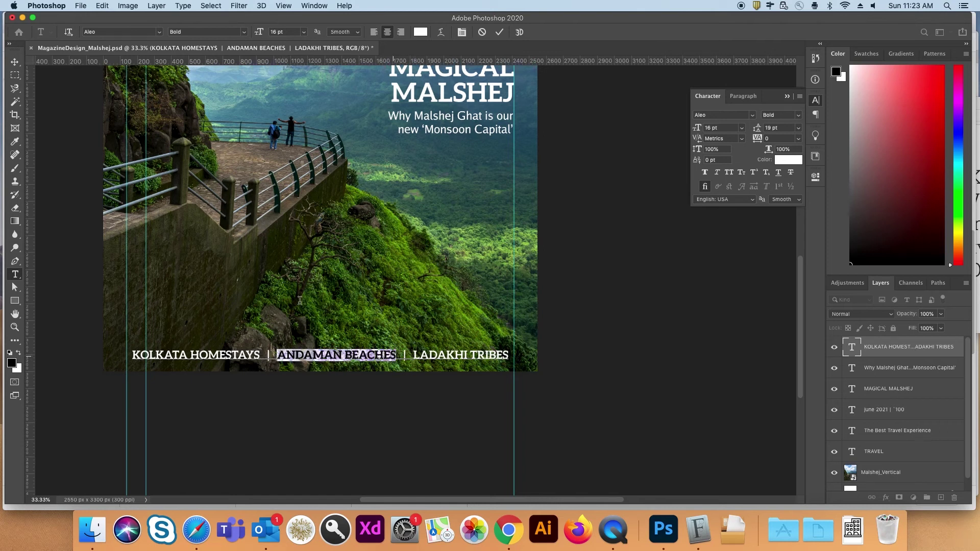
pyautogui.click(245, 32)
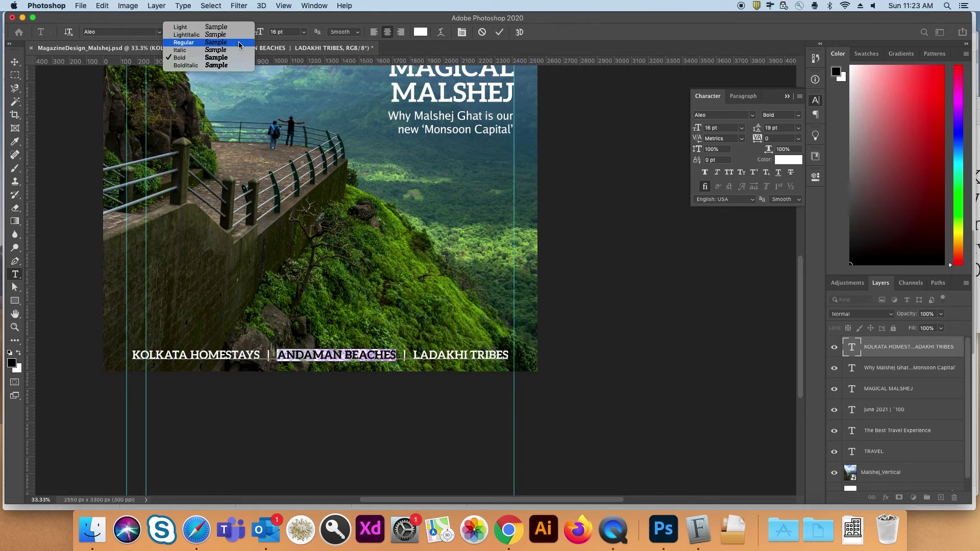
pyautogui.click(225, 47)
pyautogui.click(15, 62)
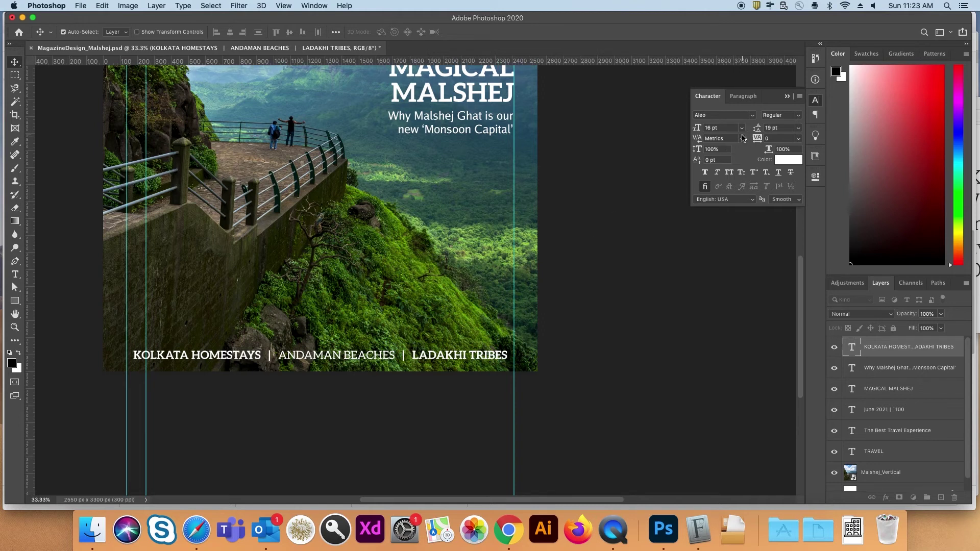
# Step: Set the bottom line's tracking to 20
pyautogui.moveTo(753, 141); pyautogui.dragTo(760, 142)
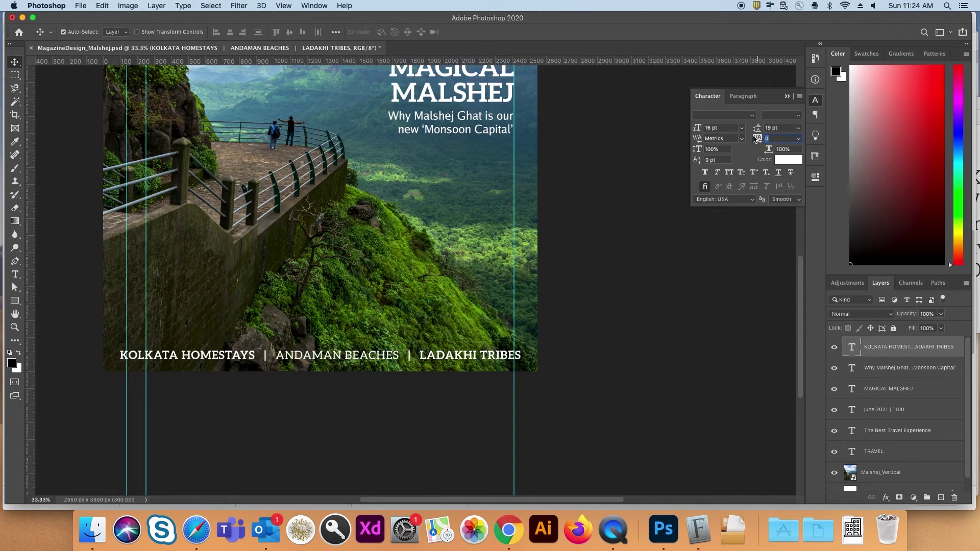
pyautogui.moveTo(755, 139); pyautogui.dragTo(757, 140)
pyautogui.write('20')
pyautogui.press('Return')
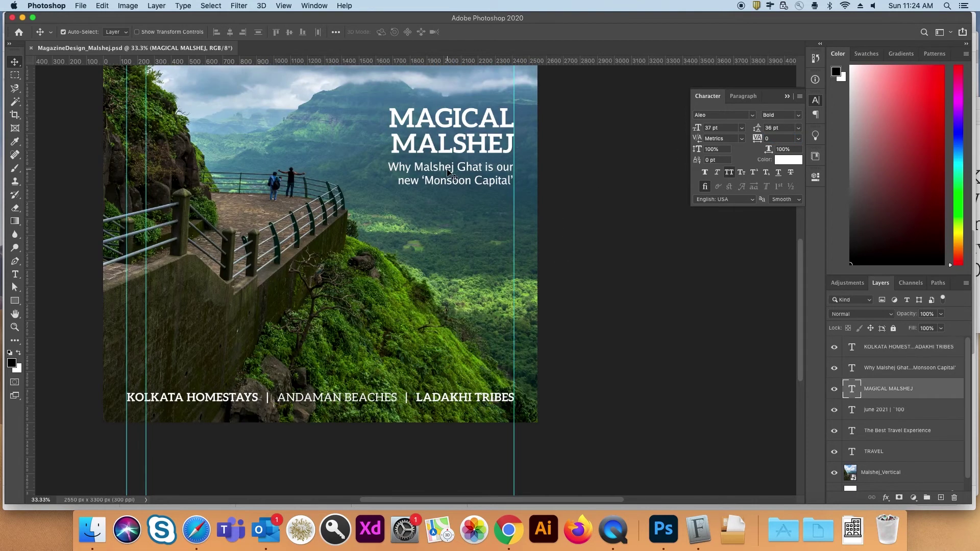
# Step: Duplicate the headline and subtitle lower down and retype the headline copy as PERFECT SAFARIS at 19 pt
pyautogui.keyDown('shift'); pyautogui.click(447, 172); pyautogui.keyUp('shift')
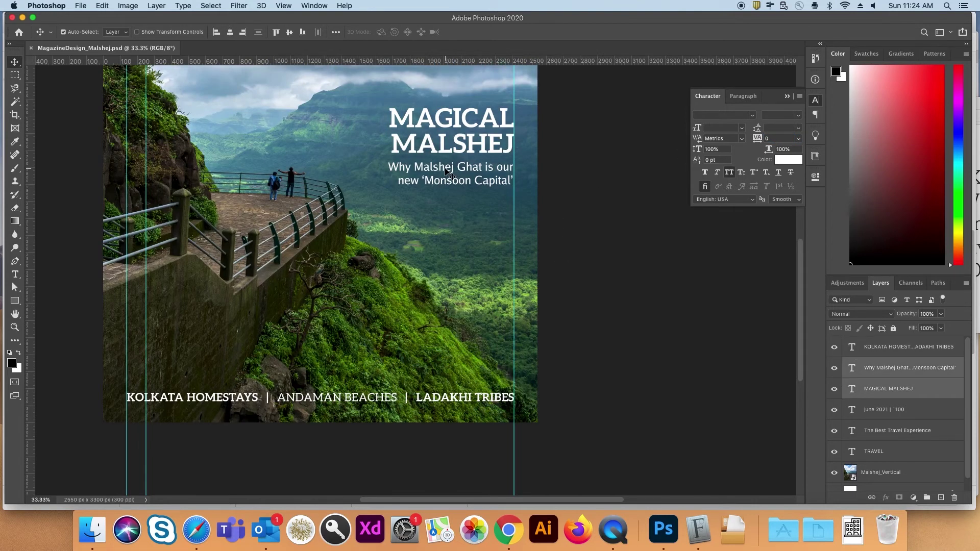
pyautogui.moveTo(445, 169); pyautogui.dragTo(449, 281)
pyautogui.moveTo(448, 282); pyautogui.dragTo(448, 282)
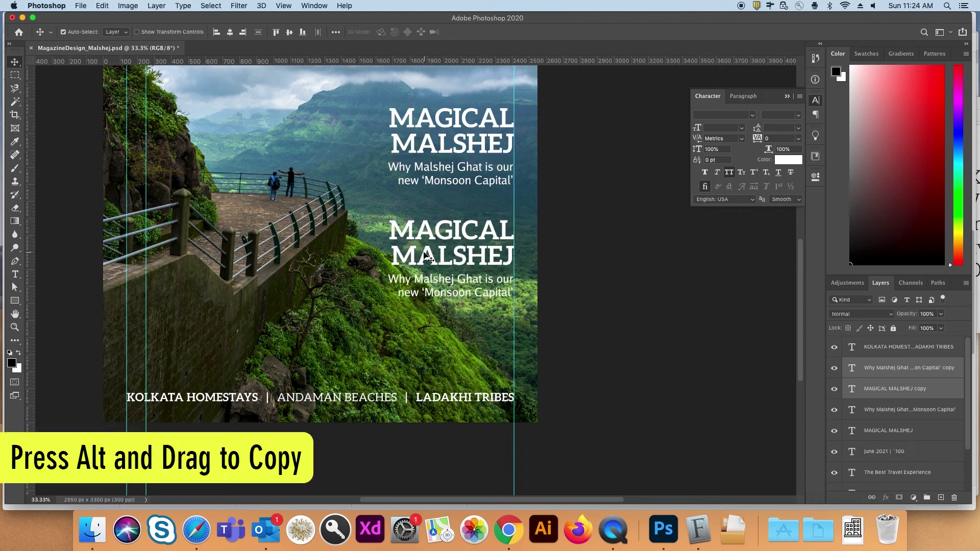
pyautogui.click(897, 386)
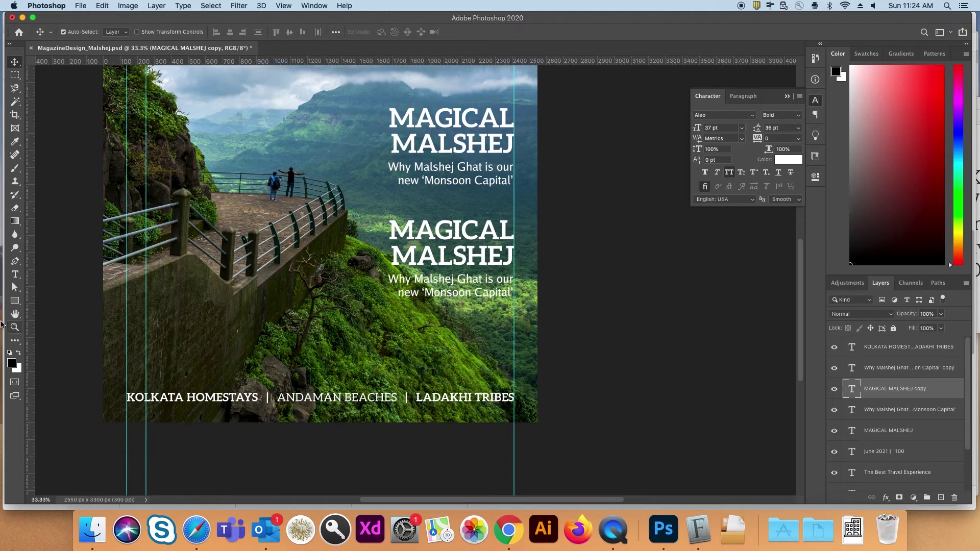
pyautogui.click(15, 275)
pyautogui.moveTo(258, 34); pyautogui.dragTo(249, 34)
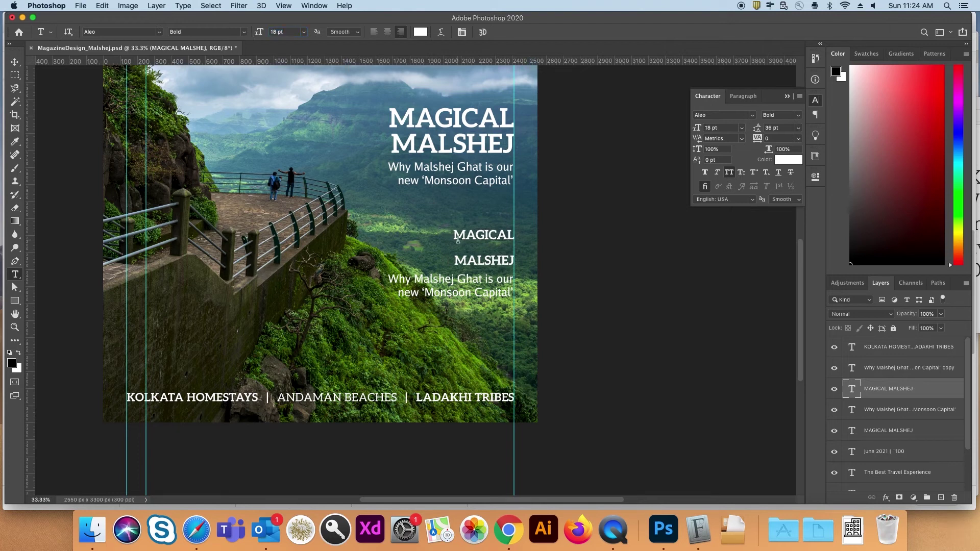
pyautogui.write('19')
pyautogui.press('Return')
pyautogui.press('Return')
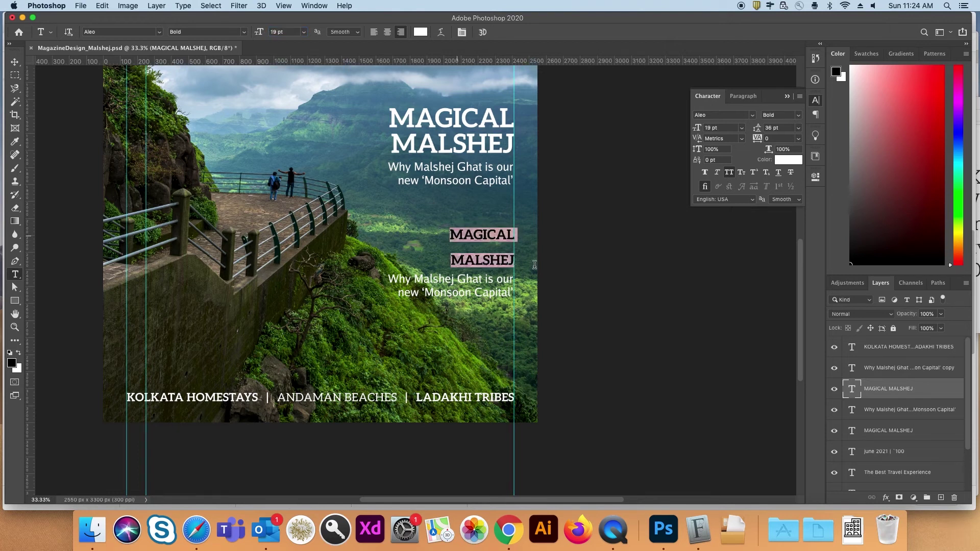
pyautogui.write('PERFECT SAFARIS')
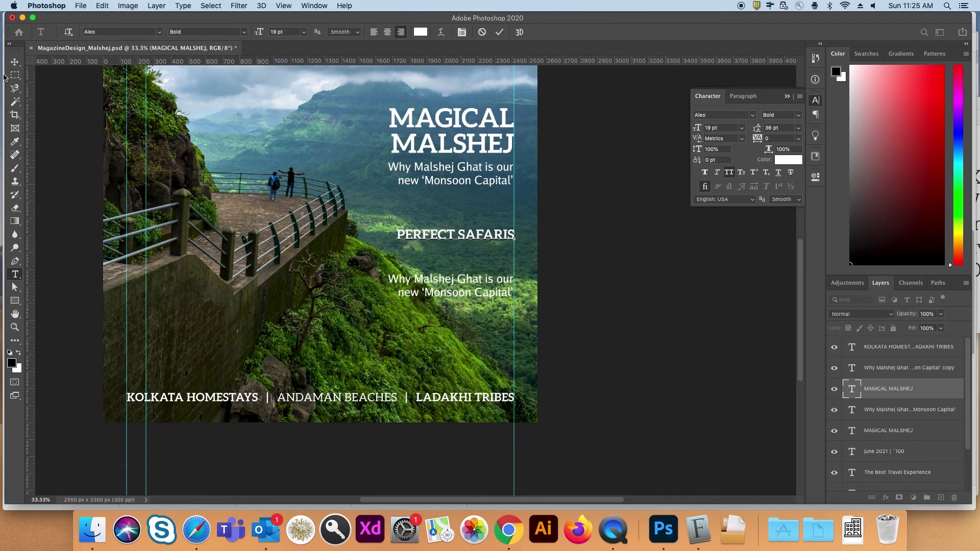
pyautogui.press('super+Return')
# Step: Make the copied subtitle 11 pt 'Explore the best jungle safaris in India', then move both lines lower
pyautogui.moveTo(449, 286); pyautogui.dragTo(449, 258)
pyautogui.moveTo(259, 31); pyautogui.dragTo(250, 32)
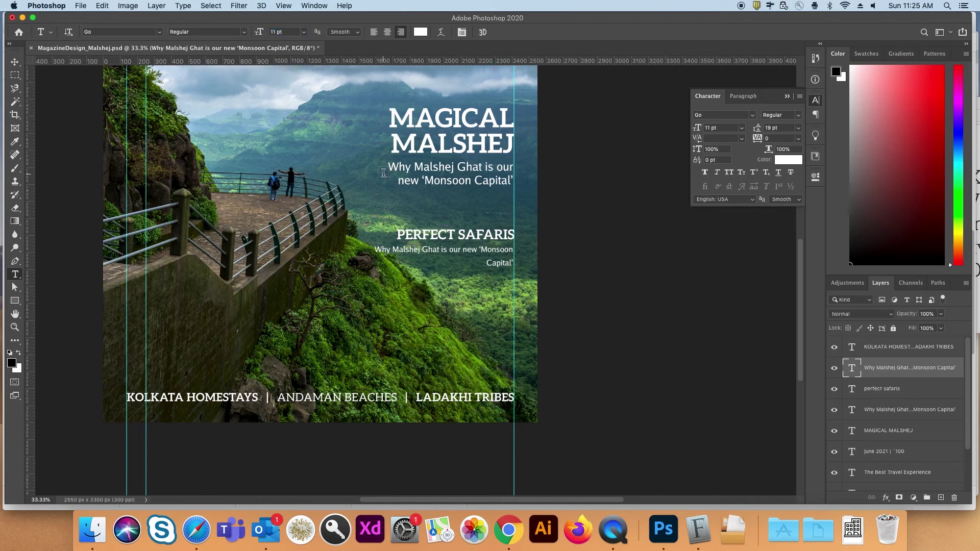
pyautogui.click(411, 248)
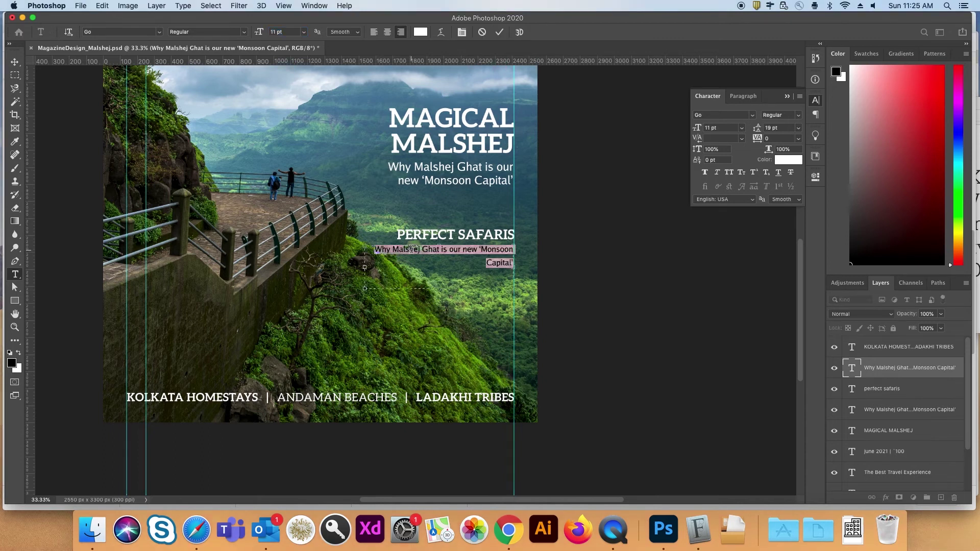
pyautogui.press('super+a')
pyautogui.write('Exoplore')
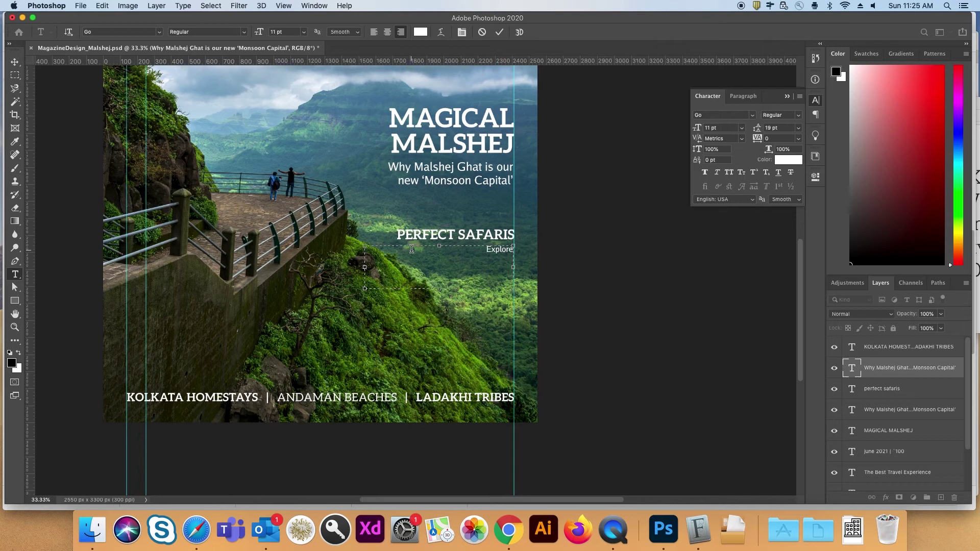
pyautogui.write(' the best jungle safaris in India')
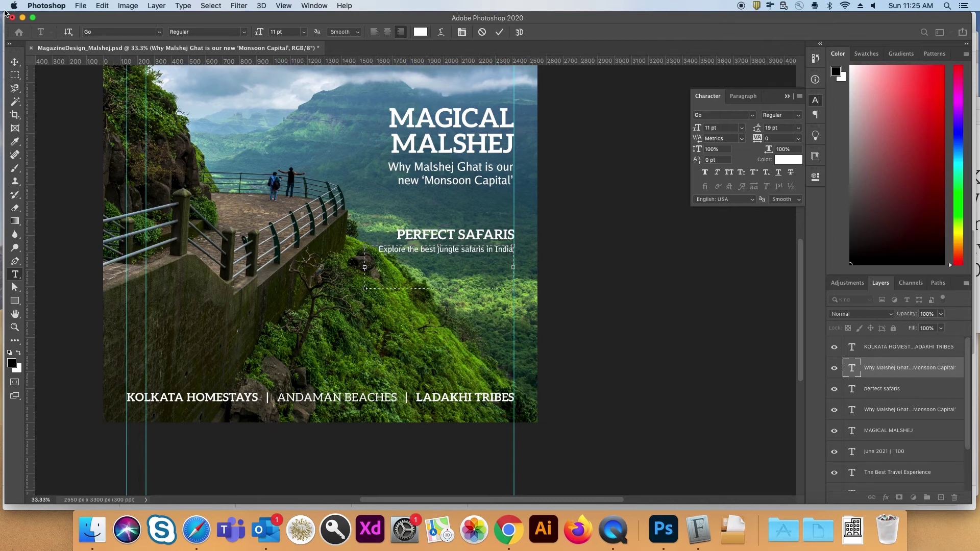
pyautogui.click(15, 62)
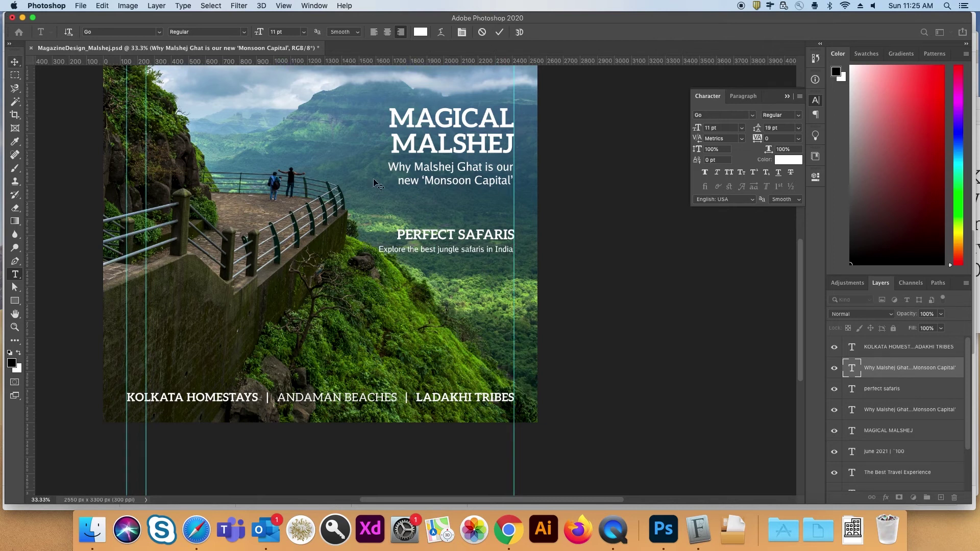
pyautogui.keyDown('shift'); pyautogui.click(458, 235); pyautogui.keyUp('shift')
pyautogui.moveTo(458, 240); pyautogui.dragTo(458, 303)
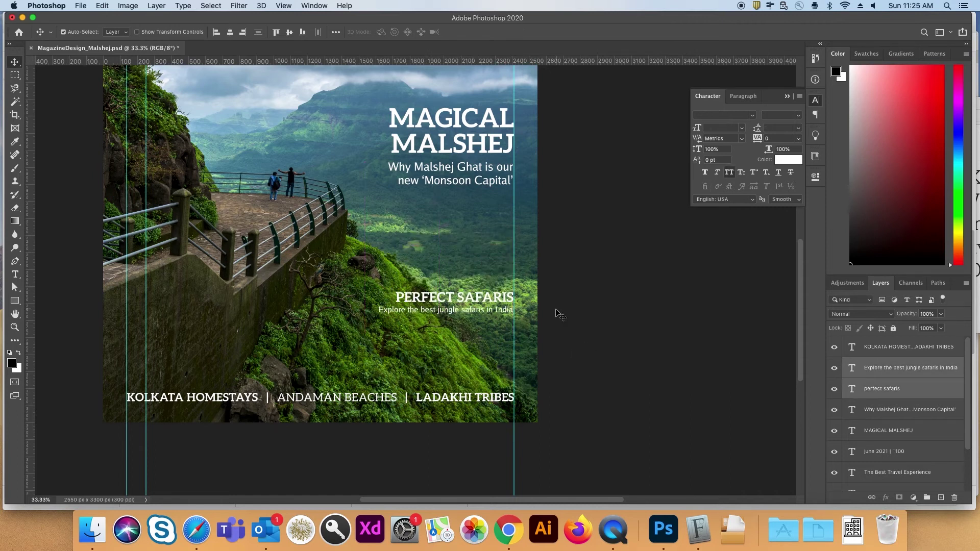
# Step: Add a new empty layer above the Malshej_Vertical photo layer
pyautogui.scroll(-3, 902, 473)
pyautogui.click(892, 463)
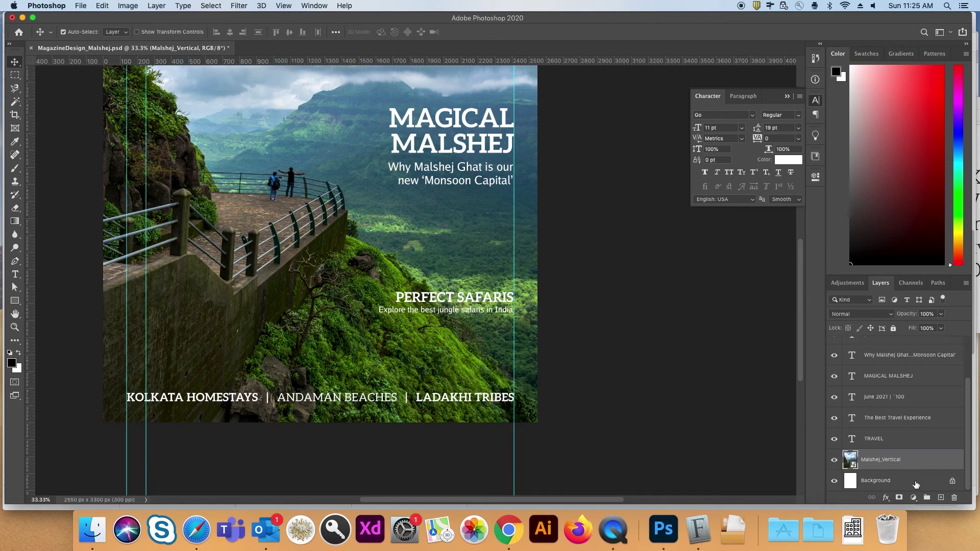
pyautogui.click(940, 499)
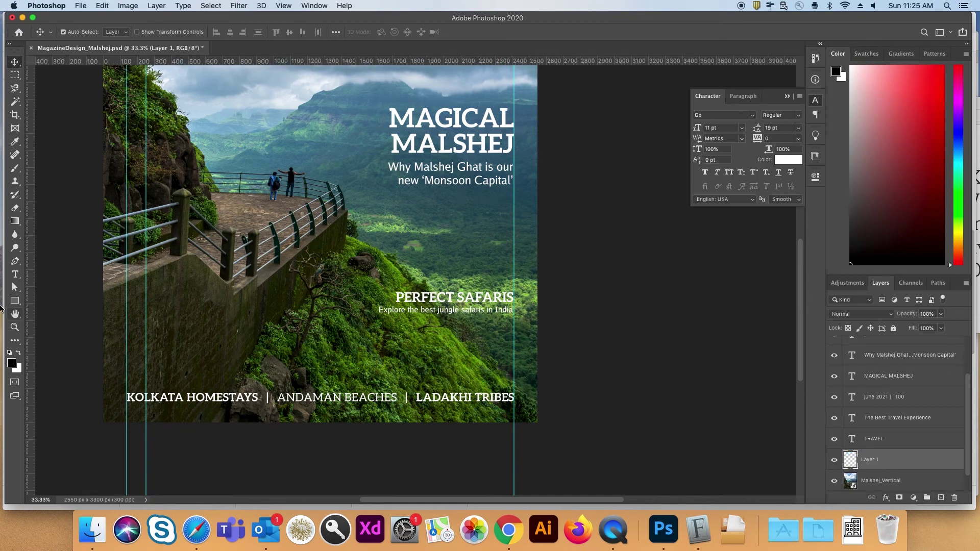
# Step: Paint soft black over the lower right with a 1400 px brush and lower the layer to 40% opacity
pyautogui.click(15, 168)
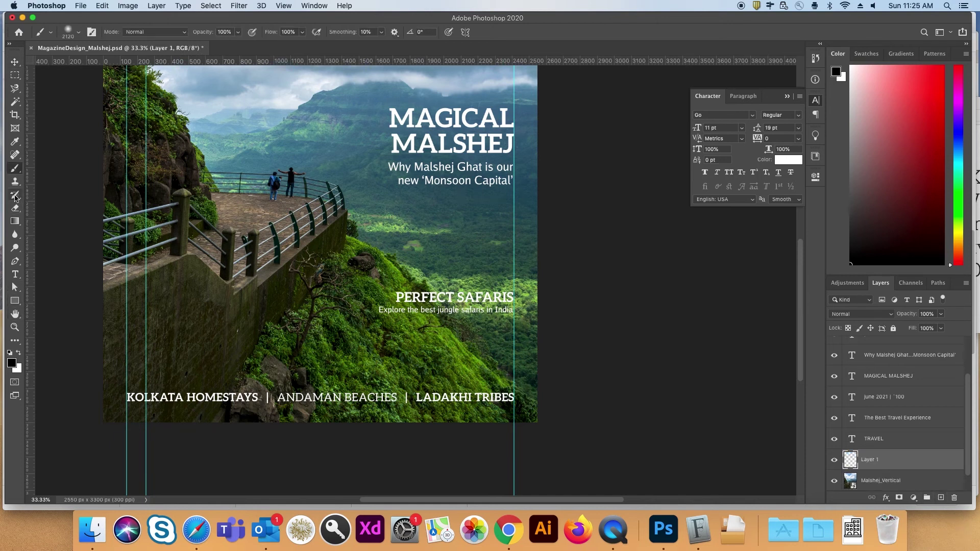
pyautogui.click(78, 34)
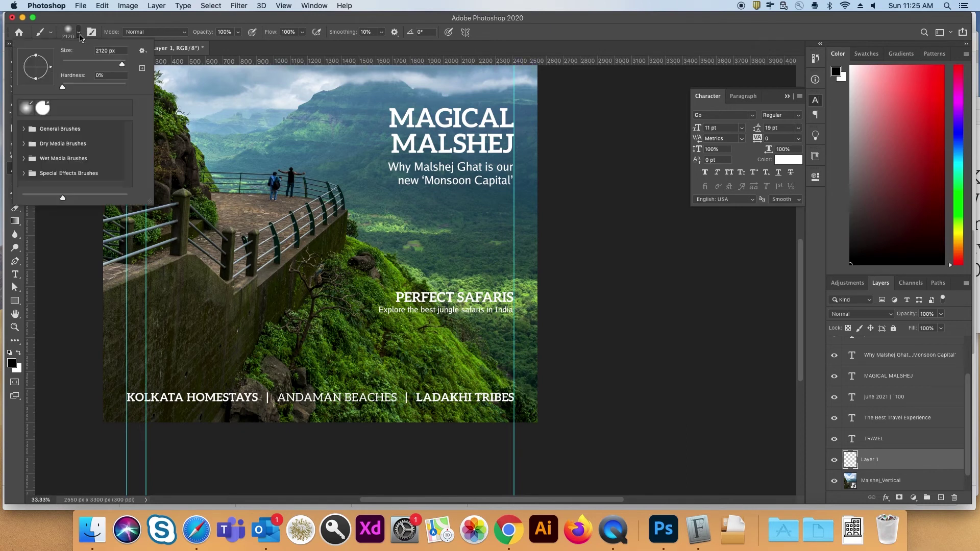
pyautogui.click(119, 63)
pyautogui.moveTo(120, 67); pyautogui.dragTo(123, 66)
pyautogui.press('Return')
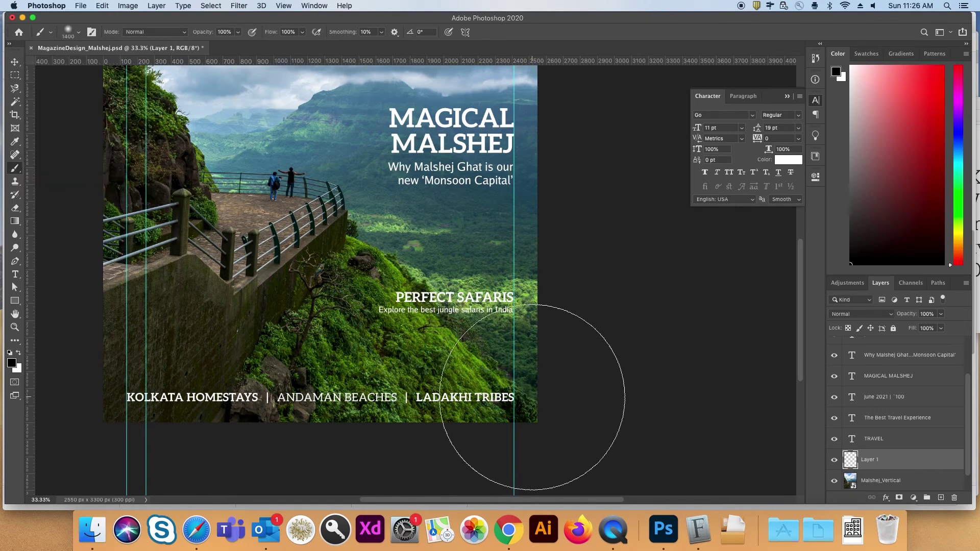
pyautogui.moveTo(484, 352); pyautogui.dragTo(443, 357)
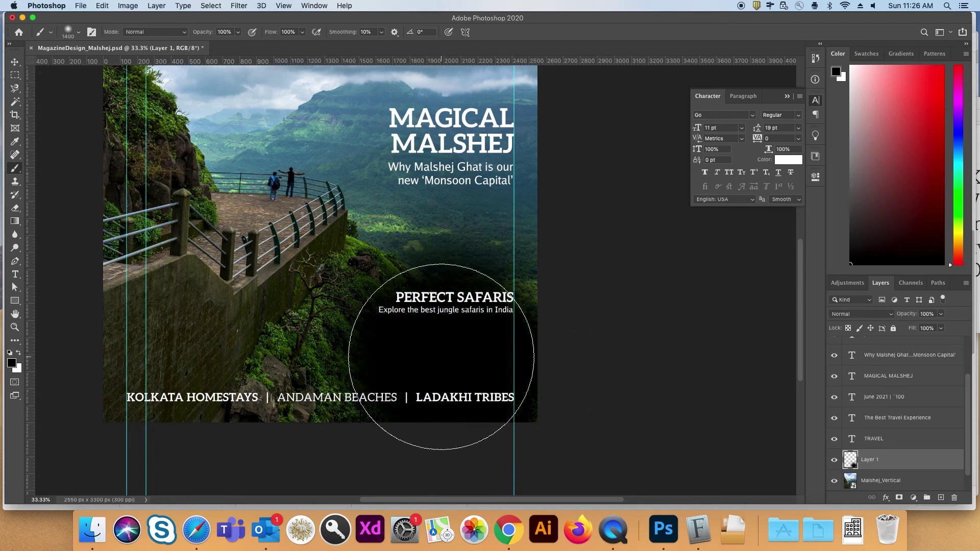
pyautogui.press('v')
pyautogui.moveTo(910, 317); pyautogui.dragTo(897, 316)
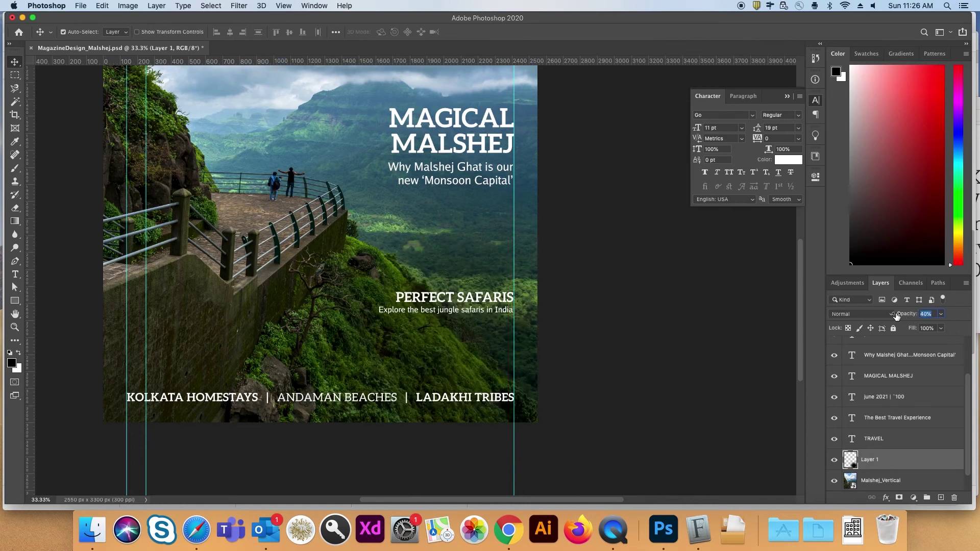
# Step: Draw a black rectangle above PERFECT SAFARIS and place its layer beneath the text layers
pyautogui.click(381, 289)
pyautogui.press('u')
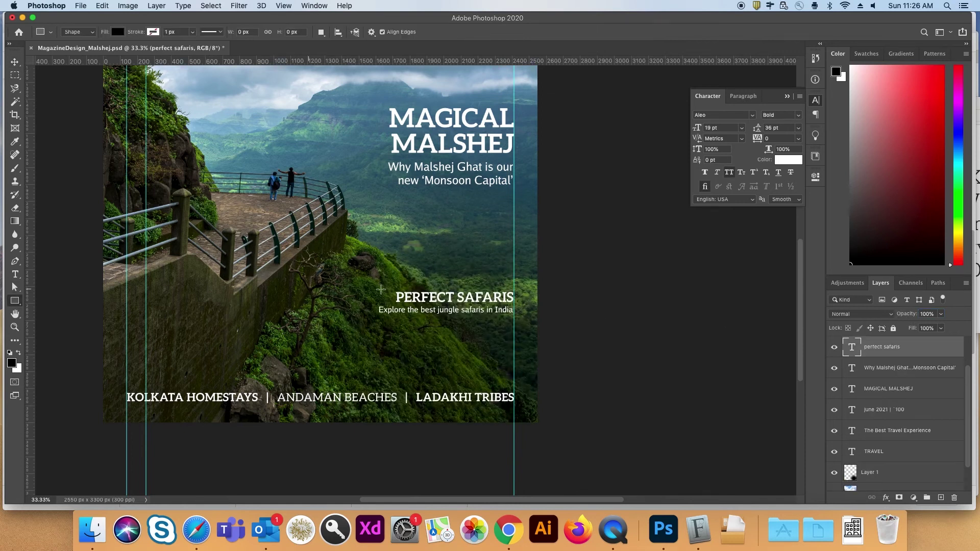
pyautogui.moveTo(426, 272); pyautogui.dragTo(513, 287)
pyautogui.moveTo(897, 353); pyautogui.dragTo(901, 391)
# Step: Duplicate PERFECT SAFARIS onto the black box and retype it as an 11 pt WILDLIFE SPECIAL label
pyautogui.press('v')
pyautogui.click(894, 351)
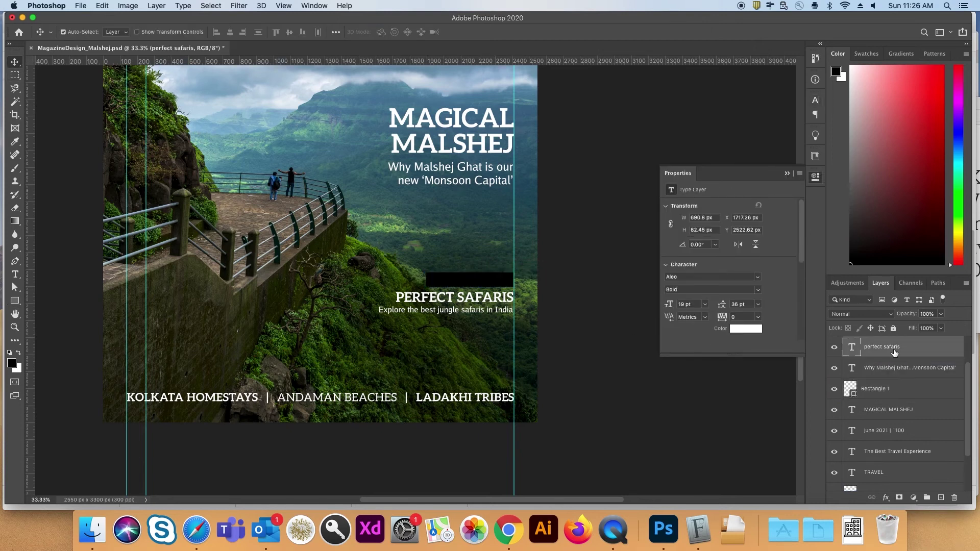
pyautogui.moveTo(895, 352); pyautogui.dragTo(941, 497)
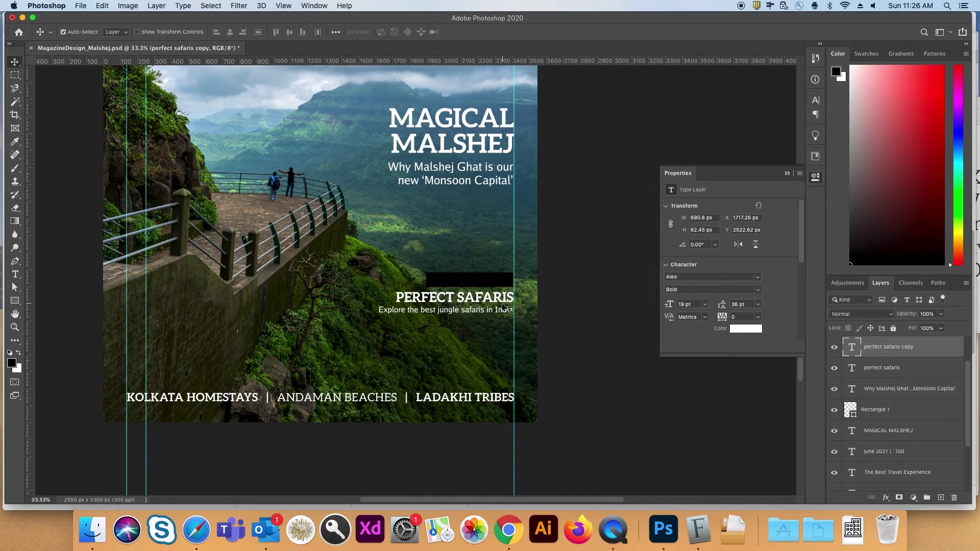
pyautogui.moveTo(503, 304); pyautogui.dragTo(501, 287)
pyautogui.doubleClick(857, 353)
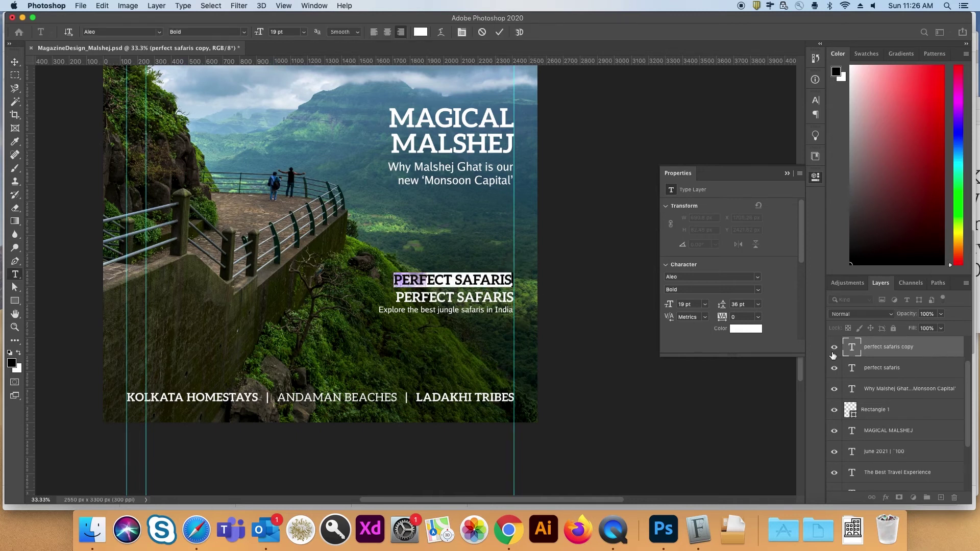
pyautogui.write('wildlife sp')
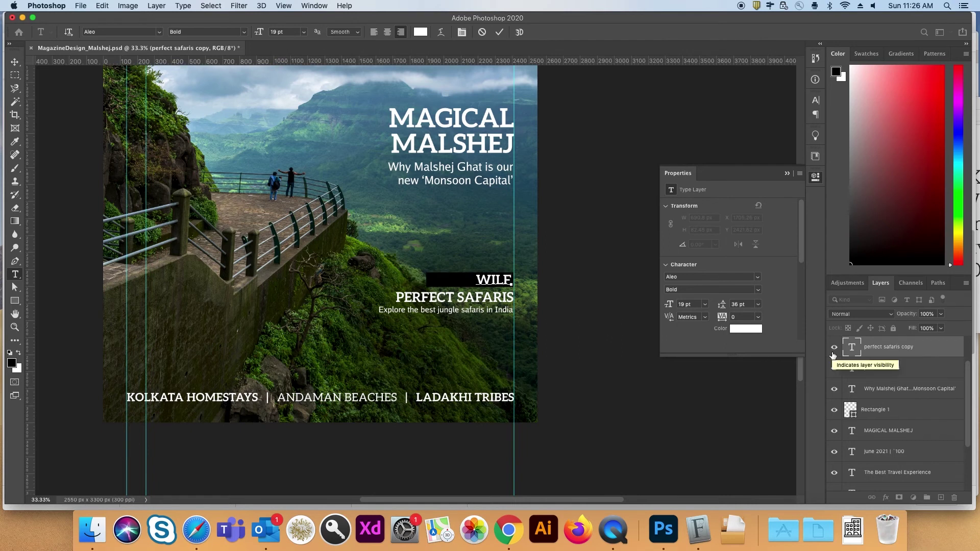
pyautogui.write('ecial')
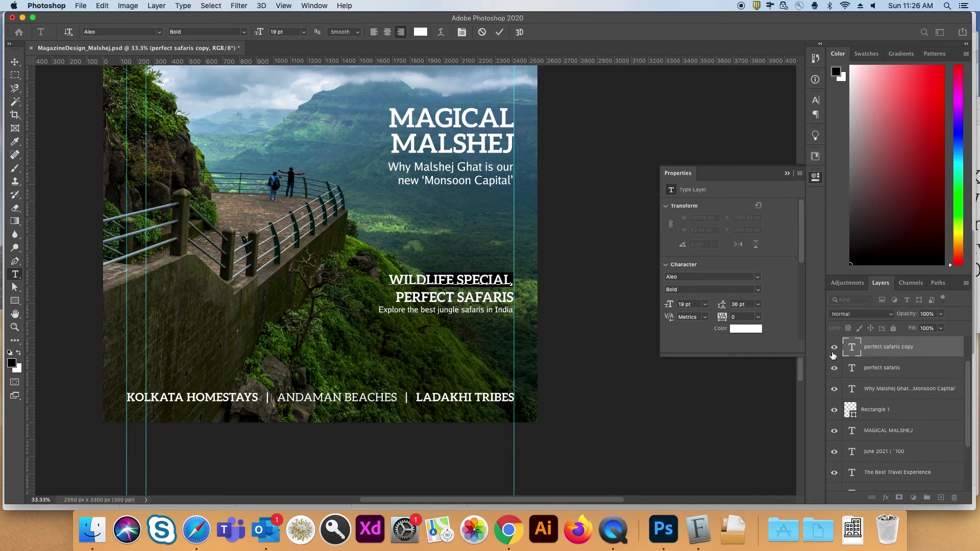
pyautogui.moveTo(260, 35); pyautogui.dragTo(252, 35)
pyautogui.click(15, 62)
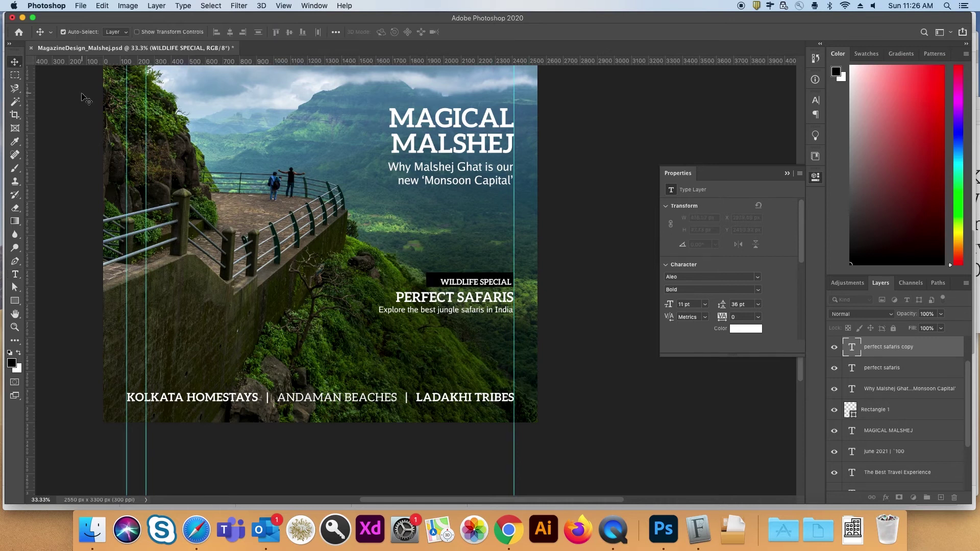
# Step: Fill the label box with the green sampled from the TRAVEL masthead
pyautogui.click(437, 282)
pyautogui.scroll(-3, 398, 261)
pyautogui.scroll(8, 351, 233)
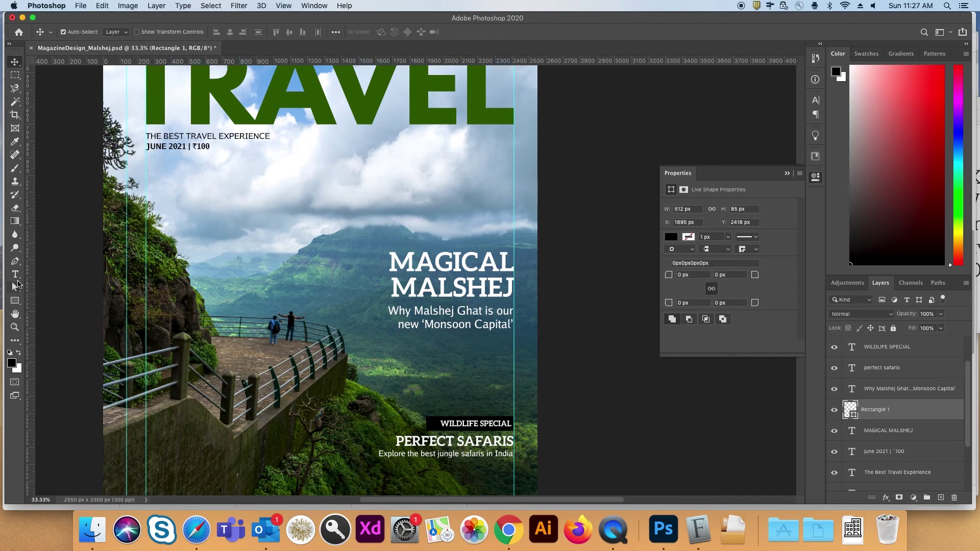
pyautogui.doubleClick(851, 410)
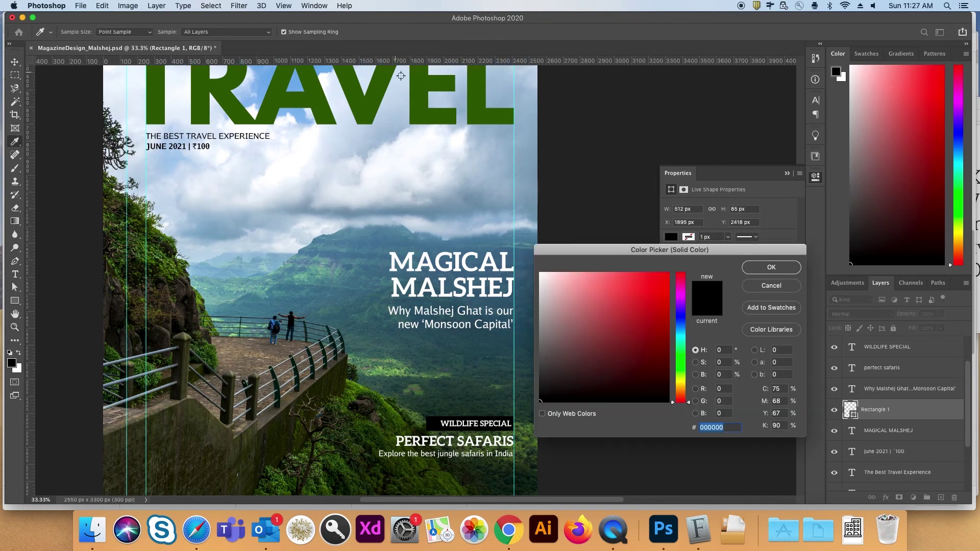
pyautogui.click(414, 96)
pyautogui.click(749, 270)
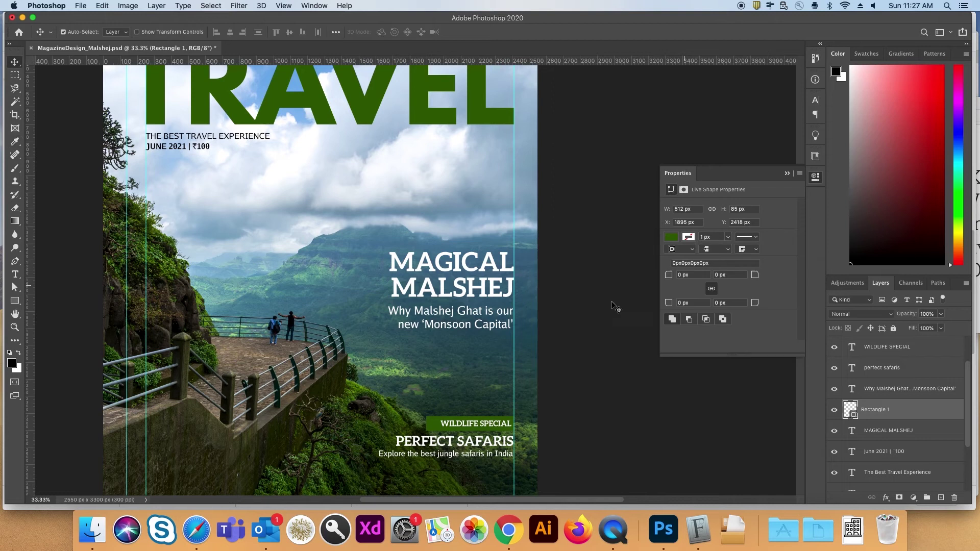
# Step: Narrow the green box to 445 px to fit its label, then duplicate the PERFECT SAFARIS block below
pyautogui.scroll(-3, 375, 440)
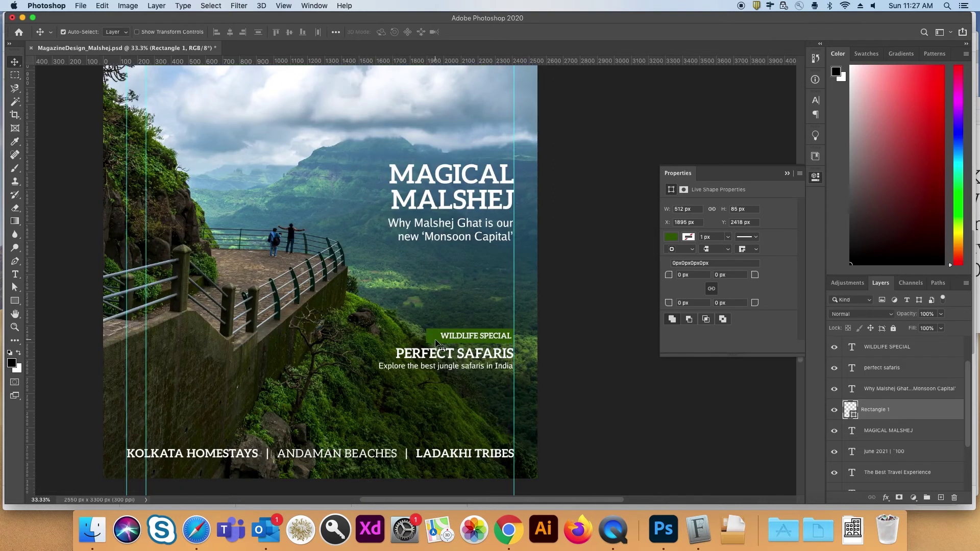
pyautogui.press('super+t')
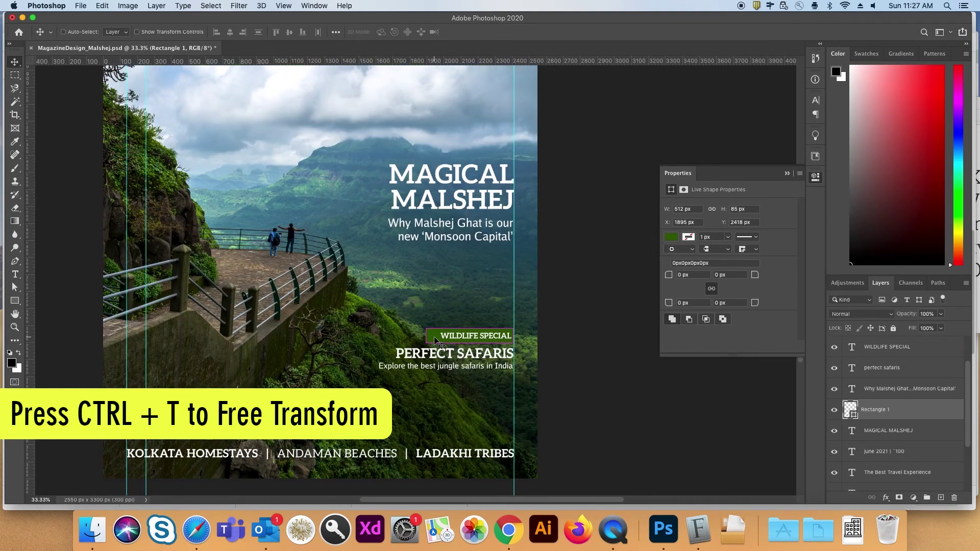
pyautogui.moveTo(424, 337); pyautogui.dragTo(436, 341)
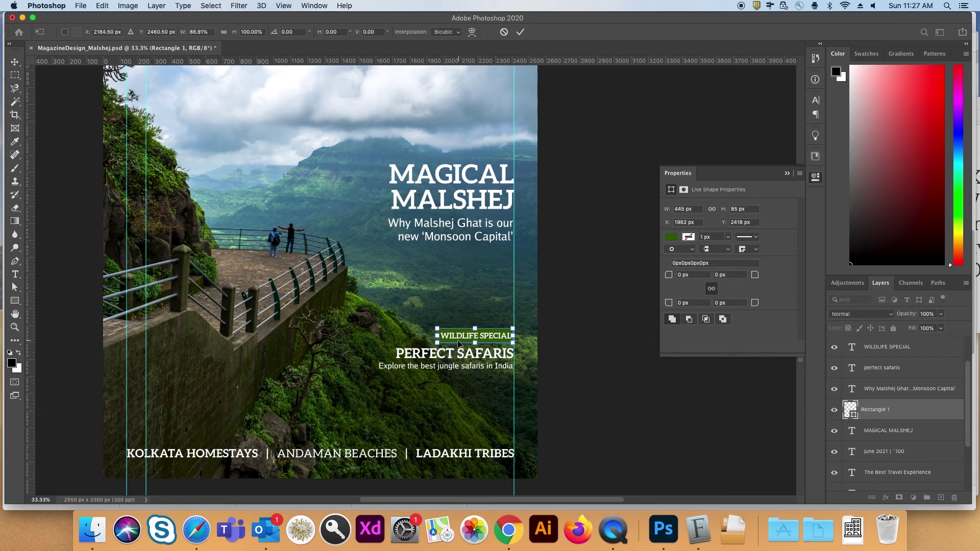
pyautogui.press('Return')
pyautogui.moveTo(420, 294); pyautogui.dragTo(423, 347)
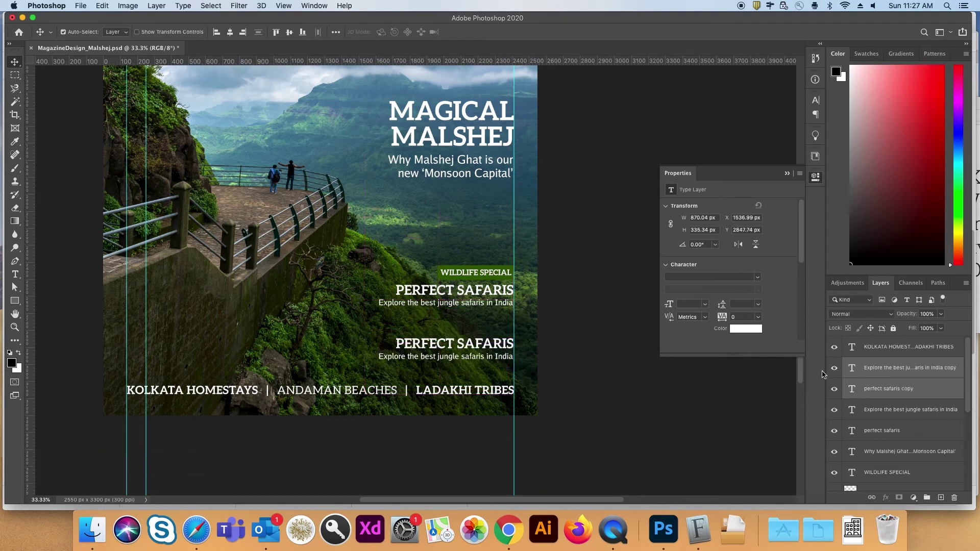
# Step: Retype the copied headline as INDIA'S TOP RESTAURANTS on two lines with 20 pt leading
pyautogui.click(871, 389)
pyautogui.doubleClick(857, 391)
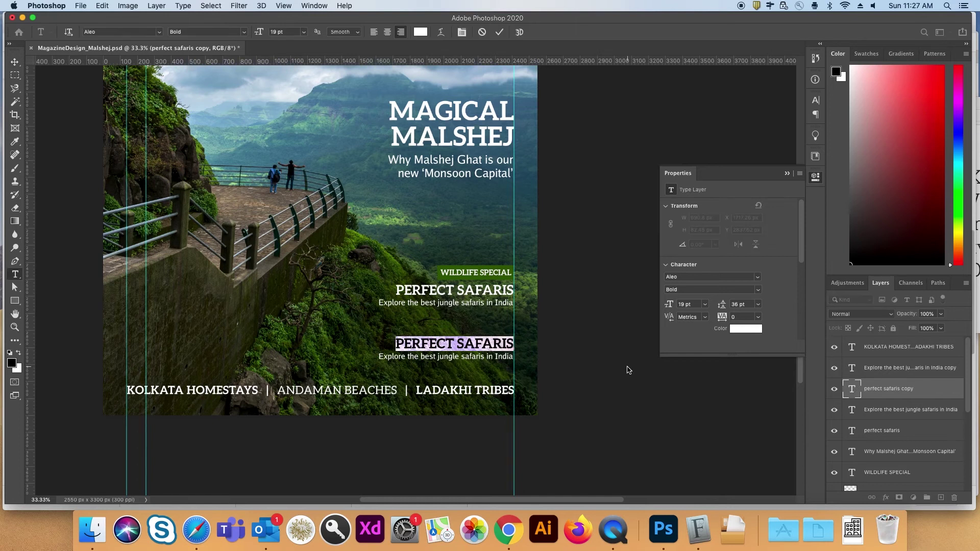
pyautogui.press('BackSpace')
pyautogui.write('INDIA')
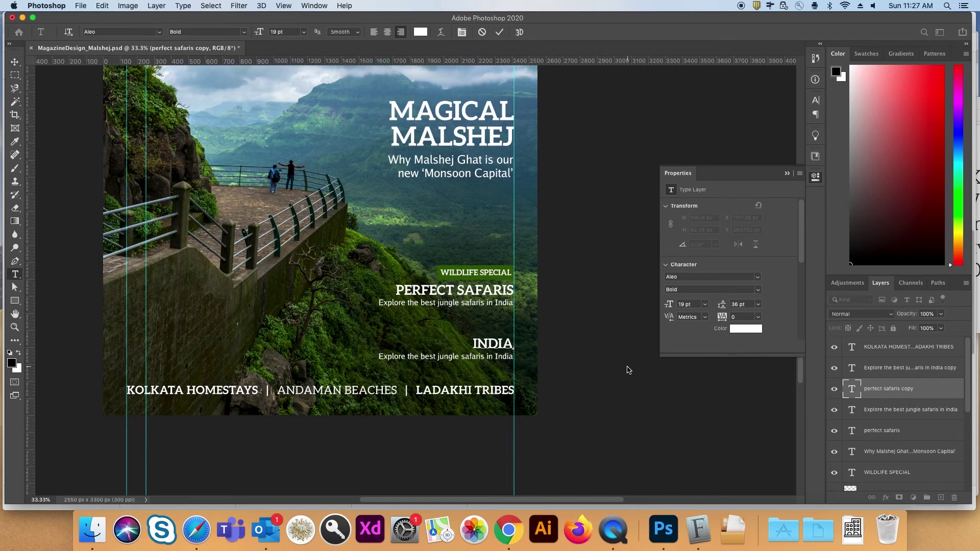
pyautogui.write("'S TOP RESTAURANTS")
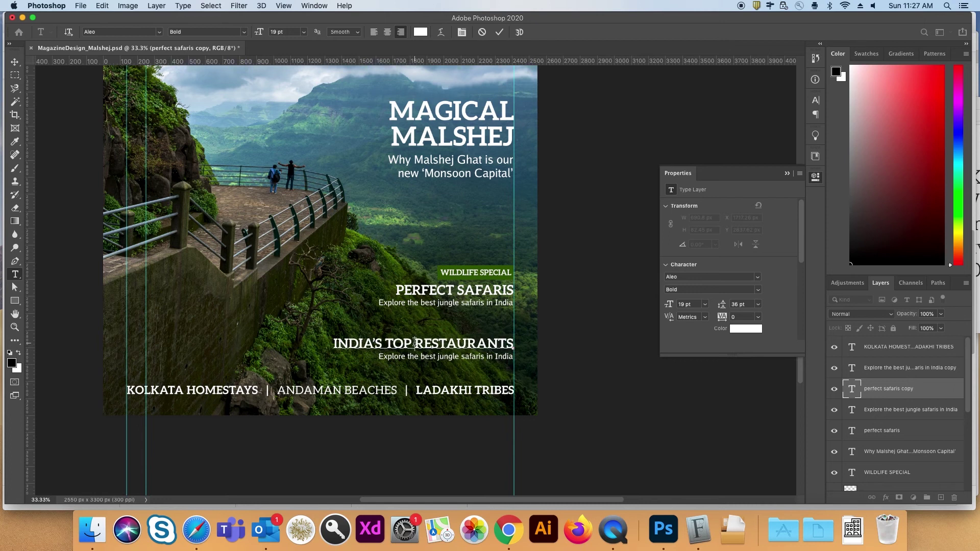
pyautogui.hotkey('alt', 'Left')
pyautogui.press('Return')
pyautogui.press('super+a')
pyautogui.click(816, 100)
pyautogui.moveTo(757, 127); pyautogui.dragTo(748, 132)
pyautogui.press('super+Return')
# Step: Move the restaurants headline above its tagline and nudge that block and the KOLKATA HOMESTAYS line down
pyautogui.press('v')
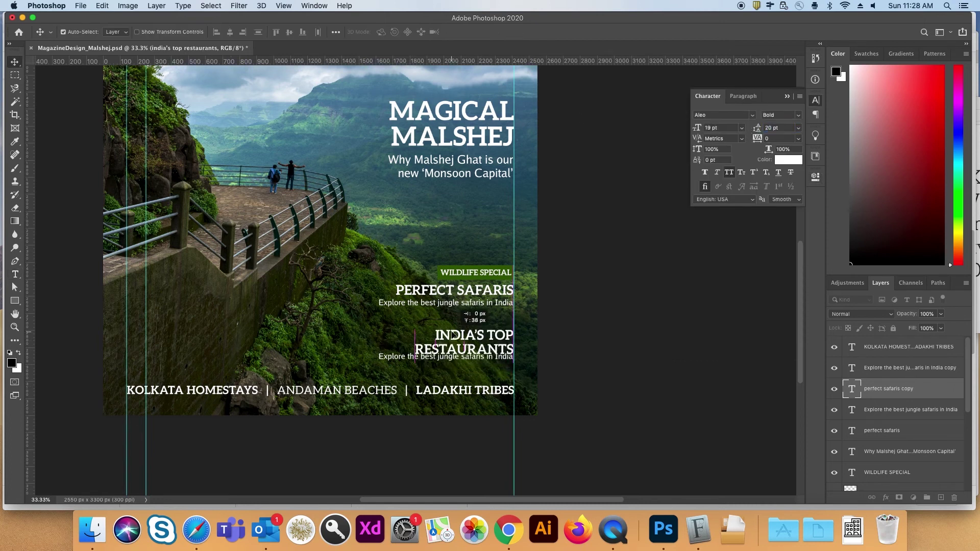
pyautogui.moveTo(470, 371); pyautogui.dragTo(470, 358)
pyautogui.keyDown('shift'); pyautogui.click(469, 357); pyautogui.keyUp('shift')
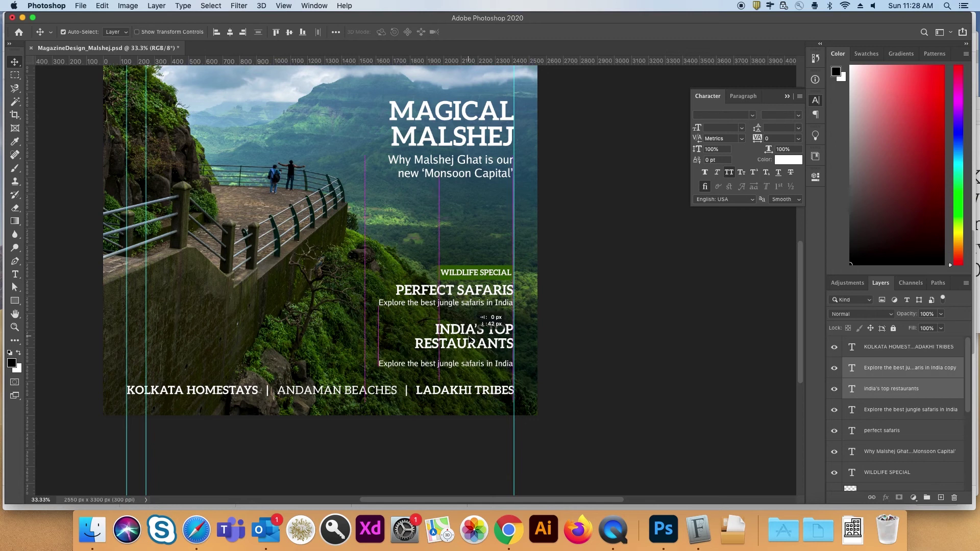
pyautogui.hotkey('shift', 'Down')
pyautogui.hotkey('shift', 'Down')
pyautogui.hotkey('shift', 'Down')
pyautogui.click(337, 398)
pyautogui.hotkey('shift', 'Down')
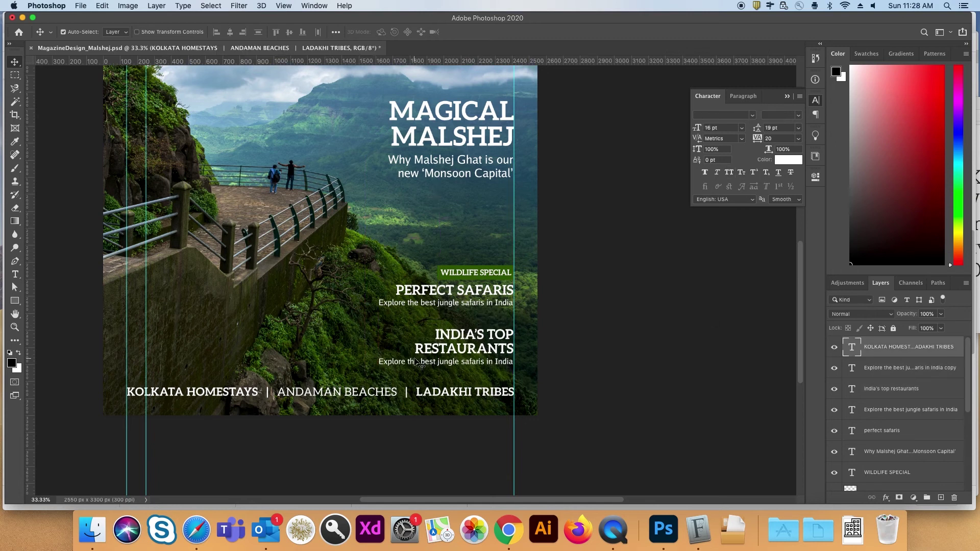
# Step: Replace the tagline with 'Look where you can eat your heart out'
pyautogui.doubleClick(418, 362)
pyautogui.write('Look')
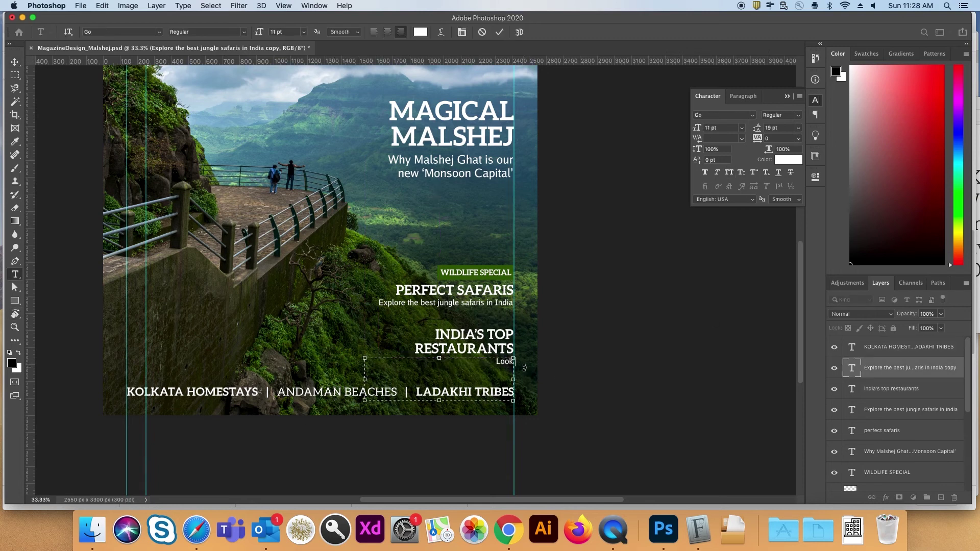
pyautogui.write(' where you can eat your heart out')
pyautogui.press('Escape')
pyautogui.press('v')
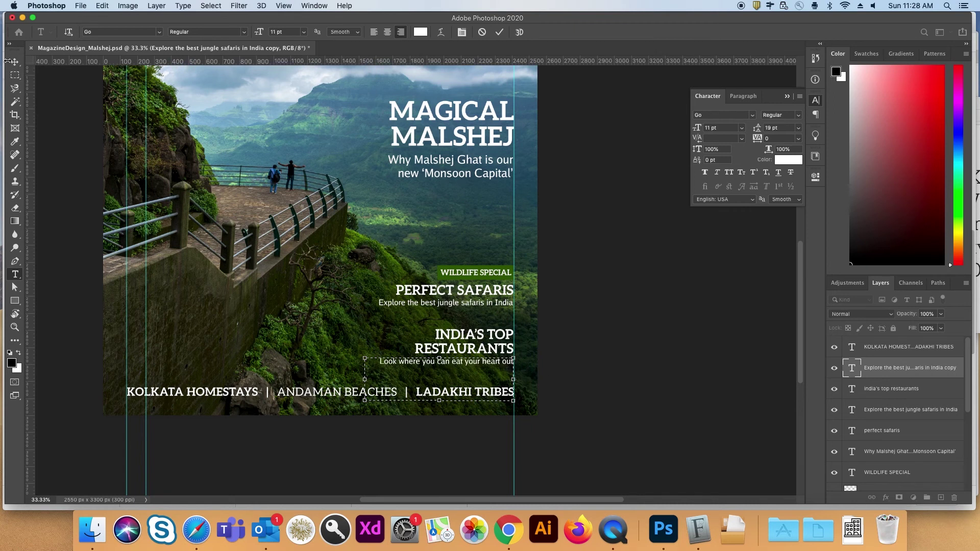
pyautogui.scroll(-3, 490, 356)
pyautogui.scroll(5, 489, 353)
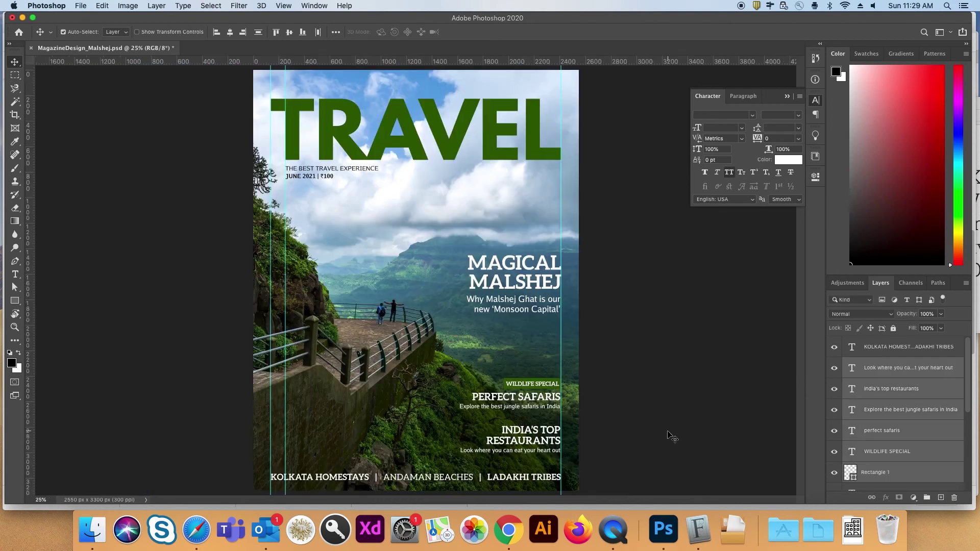
# Step: Check the bottom spacing with a rectangular selection and add a horizontal guide near the bottom line
pyautogui.click(15, 75)
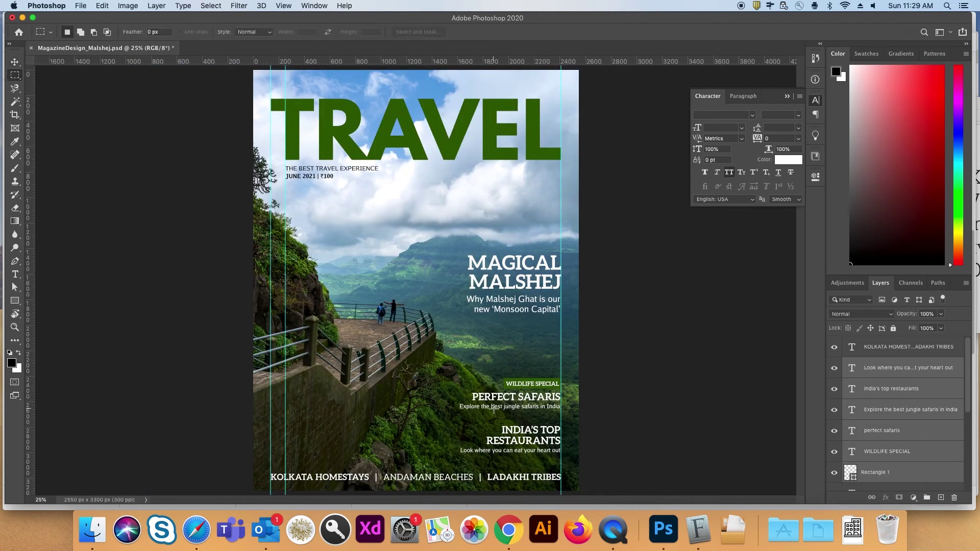
pyautogui.moveTo(494, 409); pyautogui.dragTo(573, 425)
pyautogui.hotkey('shift', 'Down')
pyautogui.hotkey('shift', 'Down')
pyautogui.hotkey('shift', 'Down')
pyautogui.hotkey('shift', 'Down')
pyautogui.hotkey('shift', 'Down')
pyautogui.hotkey('shift', 'Down')
pyautogui.hotkey('shift', 'Down')
pyautogui.hotkey('shift', 'Down')
pyautogui.hotkey('shift', 'Down')
pyautogui.hotkey('shift', 'Down')
pyautogui.hotkey('shift', 'Down')
pyautogui.hotkey('shift', 'Down')
pyautogui.hotkey('shift', 'Down')
pyautogui.hotkey('shift', 'Down')
pyautogui.hotkey('shift', 'Down')
pyautogui.hotkey('shift', 'Down')
pyautogui.hotkey('shift', 'Down')
pyautogui.hotkey('shift', 'Down')
pyautogui.hotkey('shift', 'Down')
pyautogui.hotkey('shift', 'Down')
pyautogui.hotkey('shift', 'Down')
pyautogui.hotkey('shift', 'Down')
pyautogui.hotkey('shift', 'Down')
pyautogui.hotkey('shift', 'Down')
pyautogui.hotkey('shift', 'Down')
pyautogui.hotkey('shift', 'Down')
pyautogui.hotkey('shift', 'Down')
pyautogui.hotkey('shift', 'Down')
pyautogui.hotkey('shift', 'Down')
pyautogui.hotkey('shift', 'Down')
pyautogui.hotkey('shift', 'Down')
pyautogui.hotkey('shift', 'Down')
pyautogui.hotkey('shift', 'Down')
pyautogui.moveTo(508, 63); pyautogui.dragTo(595, 458)
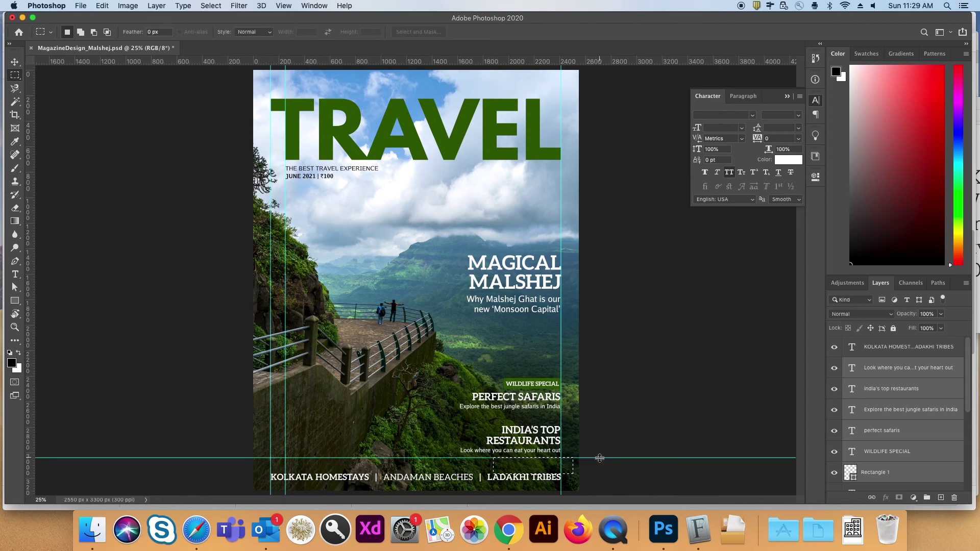
pyautogui.hotkey('ctrl', 'd')
# Step: Hide the rulers and clear all guides from the cover
pyautogui.click(15, 62)
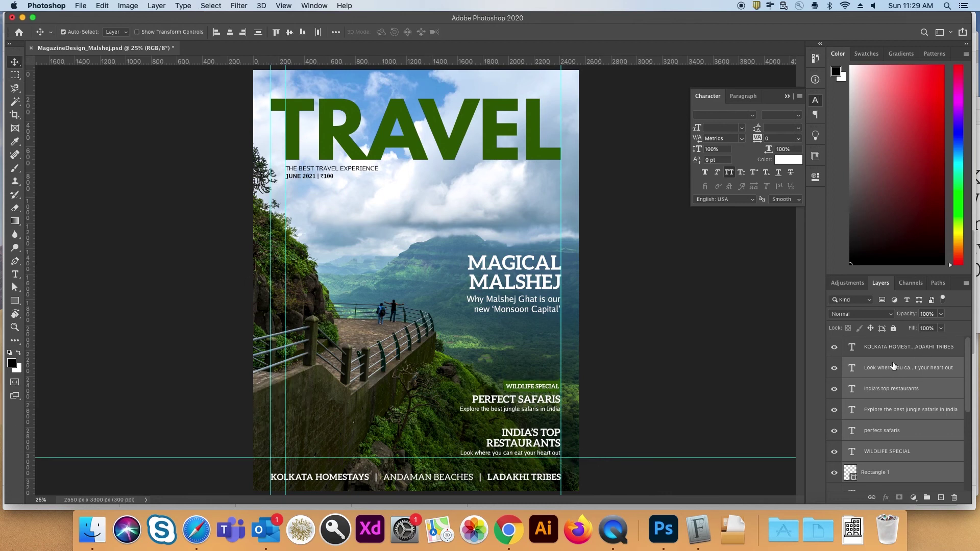
pyautogui.hotkey('ctrl', 'r')
pyautogui.click(275, 6)
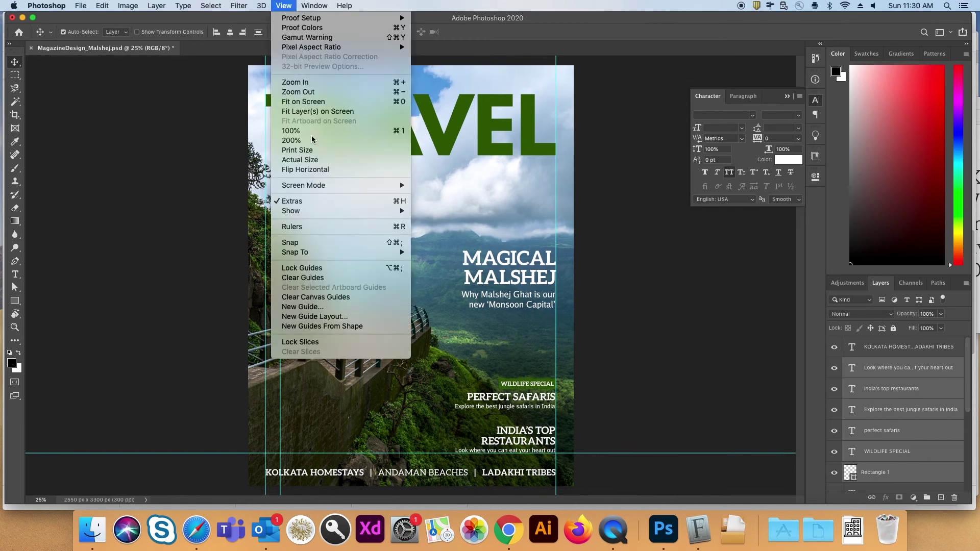
pyautogui.moveTo(307, 255)
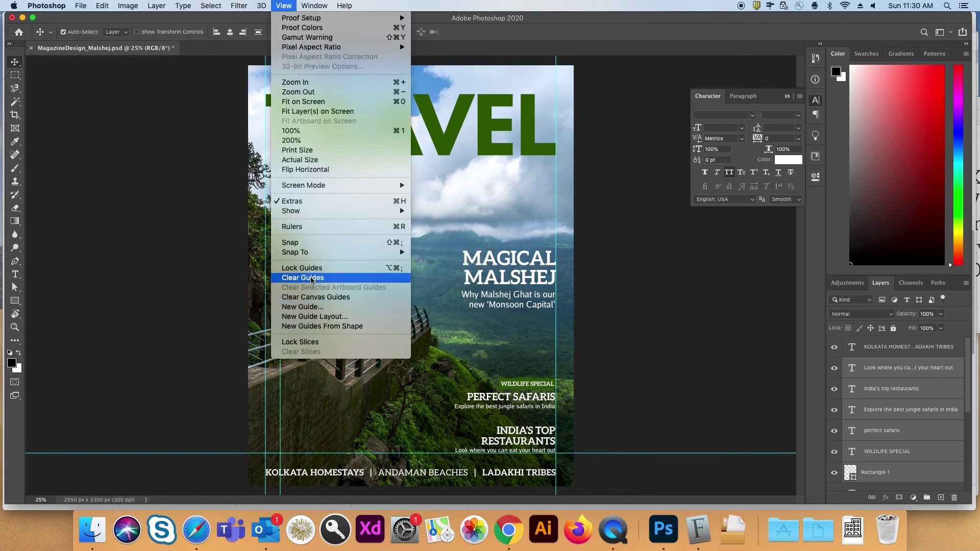
pyautogui.click(303, 278)
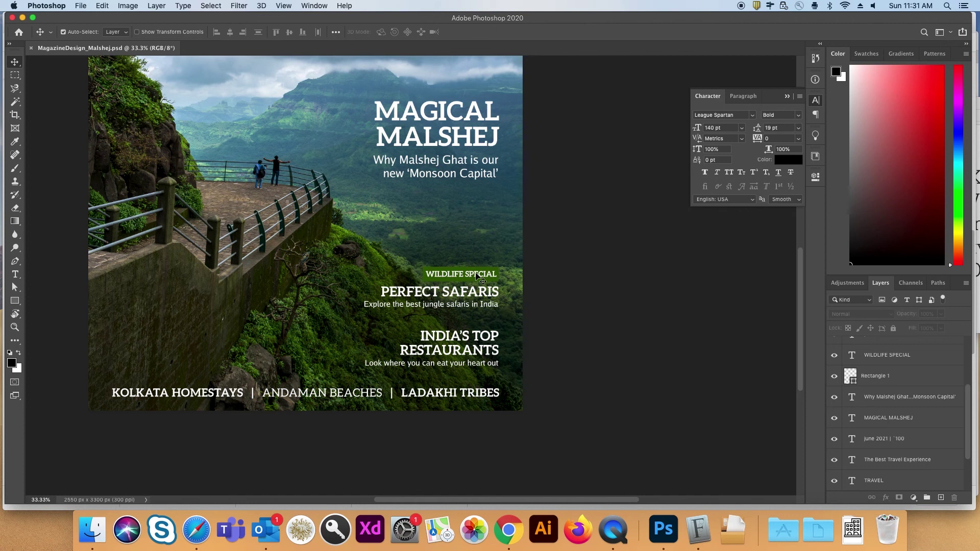
# Step: Change the WILDLIFE SPECIAL box fill to the lighter green 61880d
pyautogui.doubleClick(850, 377)
pyautogui.click(657, 332)
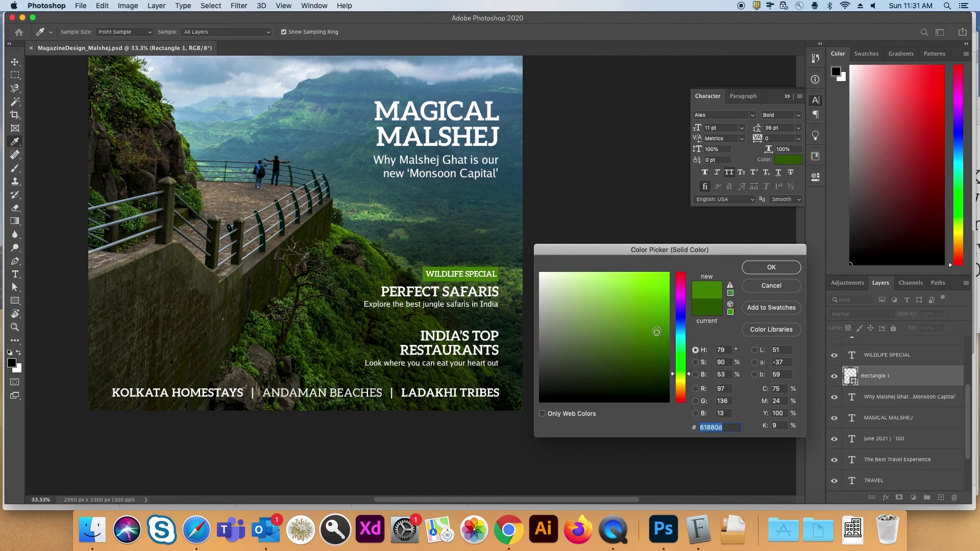
pyautogui.click(771, 267)
pyautogui.scroll(5, 306, 255)
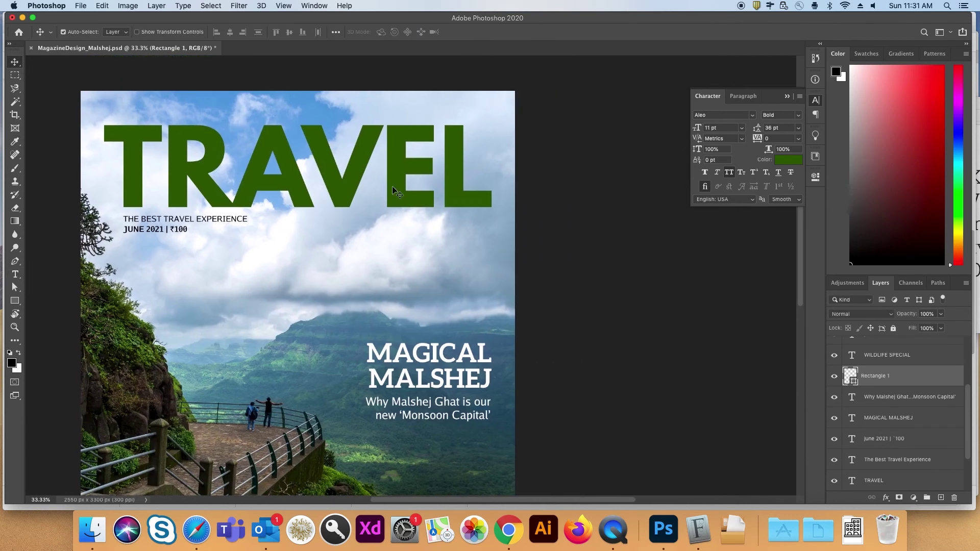
pyautogui.scroll(-3, 306, 256)
# Step: Set the TRAVEL masthead text to the same 61880d green and fit the whole cover in view
pyautogui.click(874, 481)
pyautogui.click(788, 160)
pyautogui.click(487, 384)
pyautogui.click(772, 267)
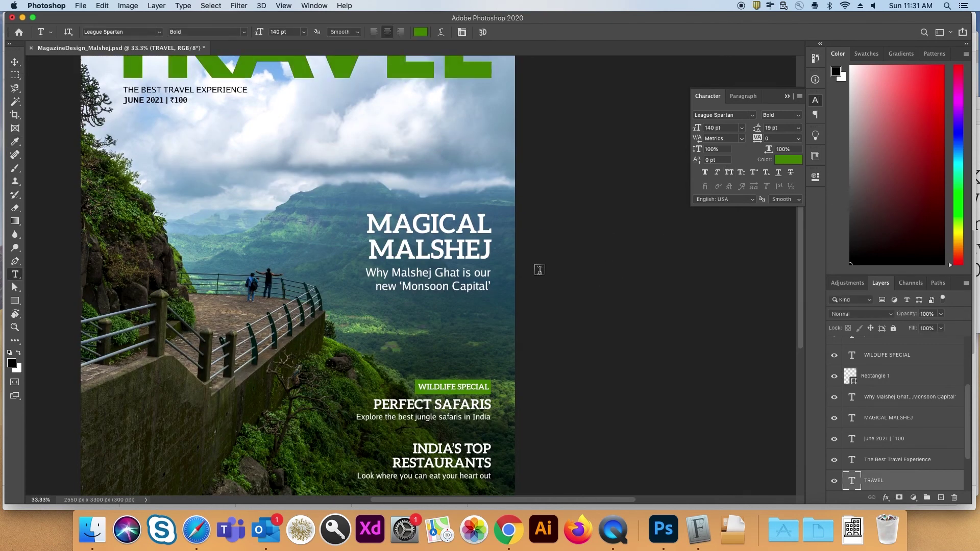
pyautogui.keyDown('super'); pyautogui.click(487, 386); pyautogui.keyUp('super')
pyautogui.press('super+minus')
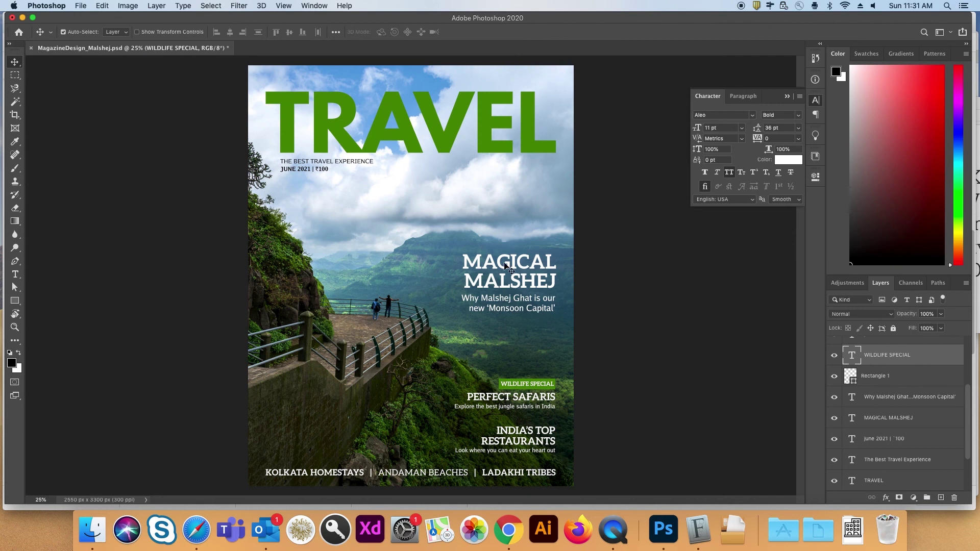
# Step: Save the layered PSD cover
pyautogui.hotkey('alt', '[')
pyautogui.click(81, 5)
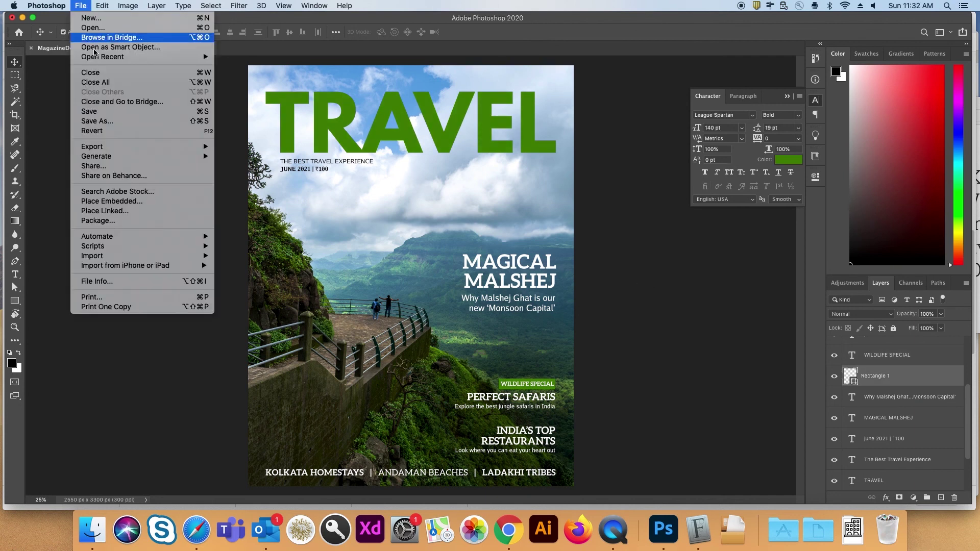
pyautogui.click(92, 113)
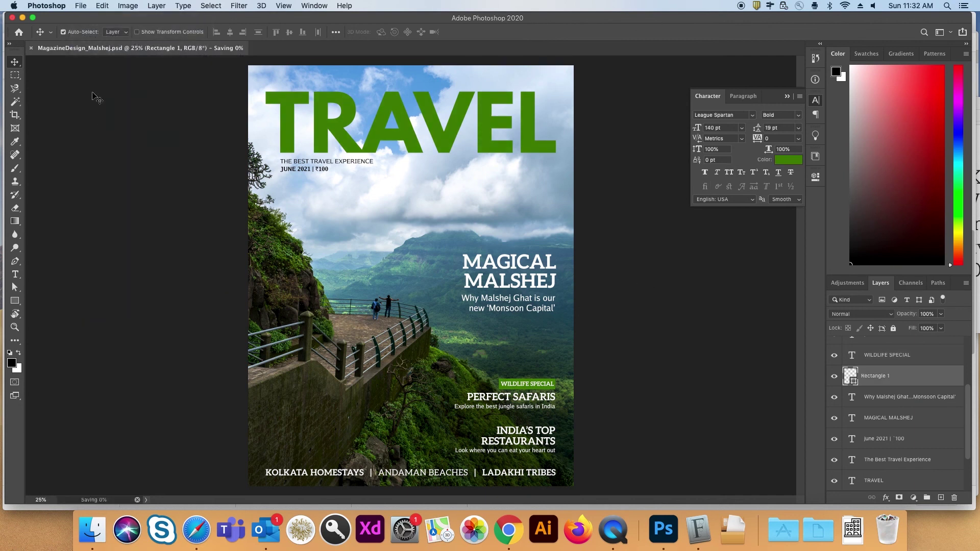
pyautogui.click(82, 6)
pyautogui.click(285, 199)
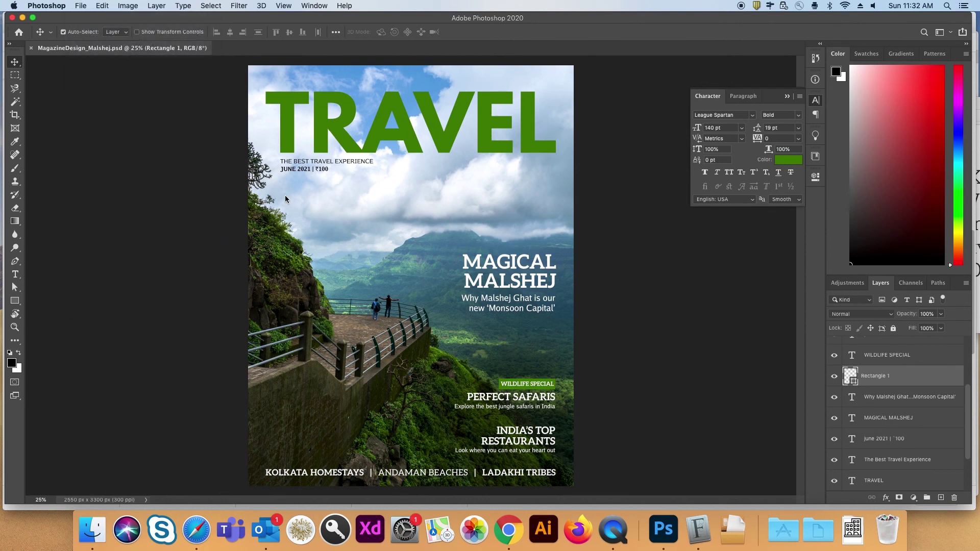
# Step: Save a JPEG copy of the cover at maximum quality 12
pyautogui.press('super+shift+s')
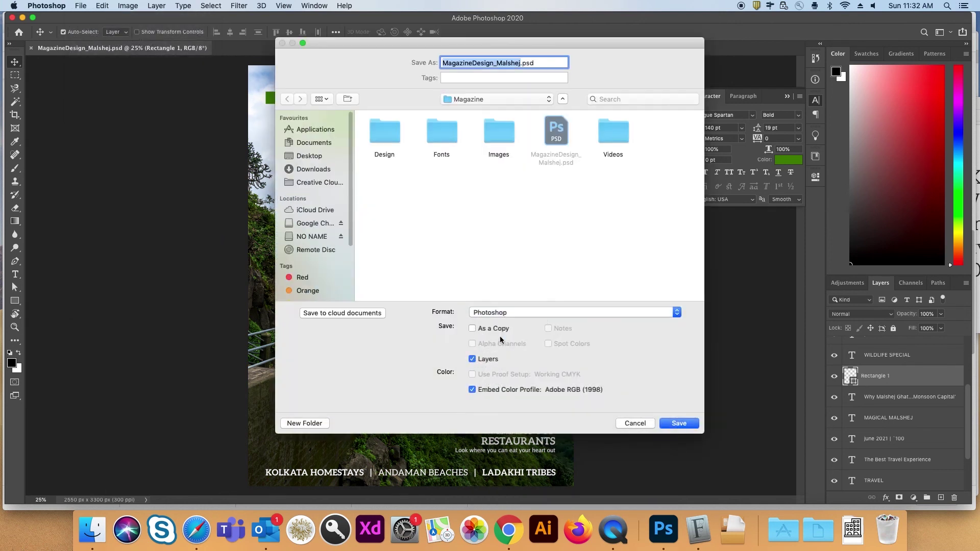
pyautogui.click(497, 314)
pyautogui.click(480, 376)
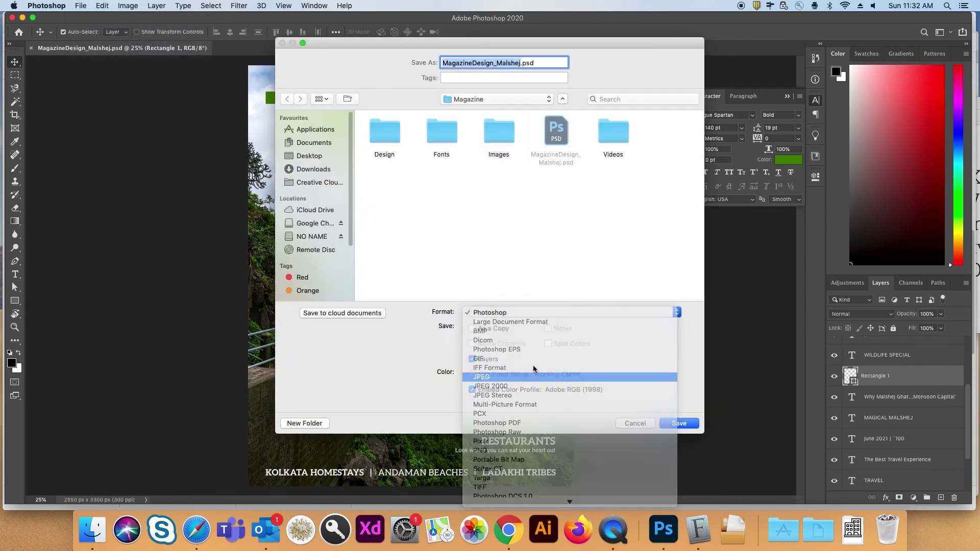
pyautogui.click(668, 424)
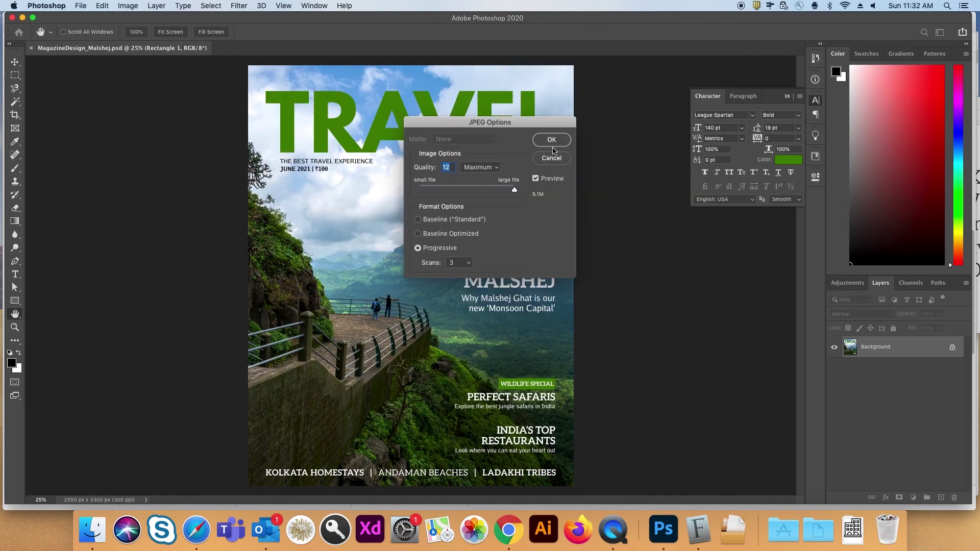
pyautogui.click(552, 140)
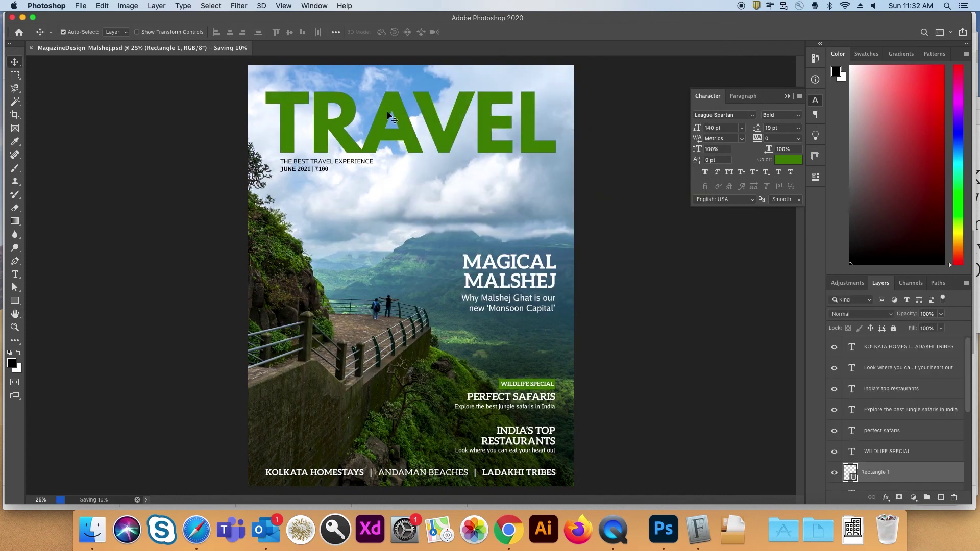